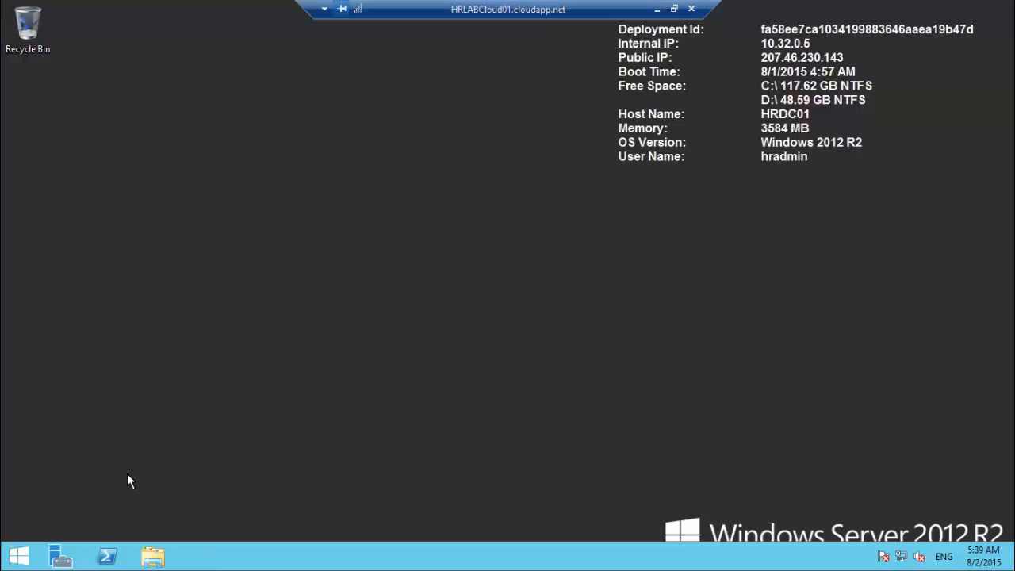
# Step: Launch Server Manager from the taskbar to reach the Add Roles and Features Wizard
pyautogui.click(61, 555)
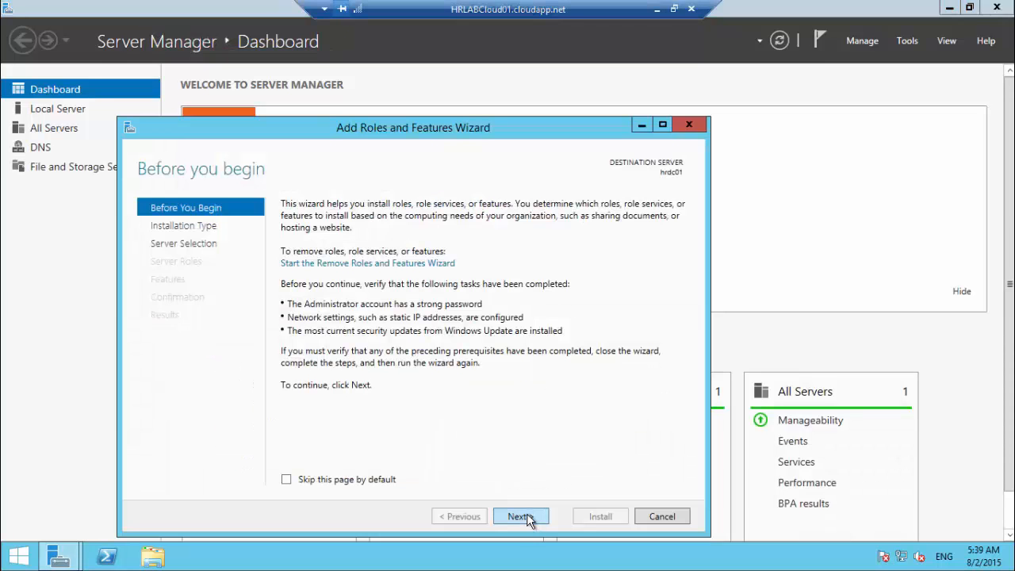
# Step: Choose role-based installation on hrdc01 and select Active Directory Domain Services with its management features
pyautogui.click(525, 516)
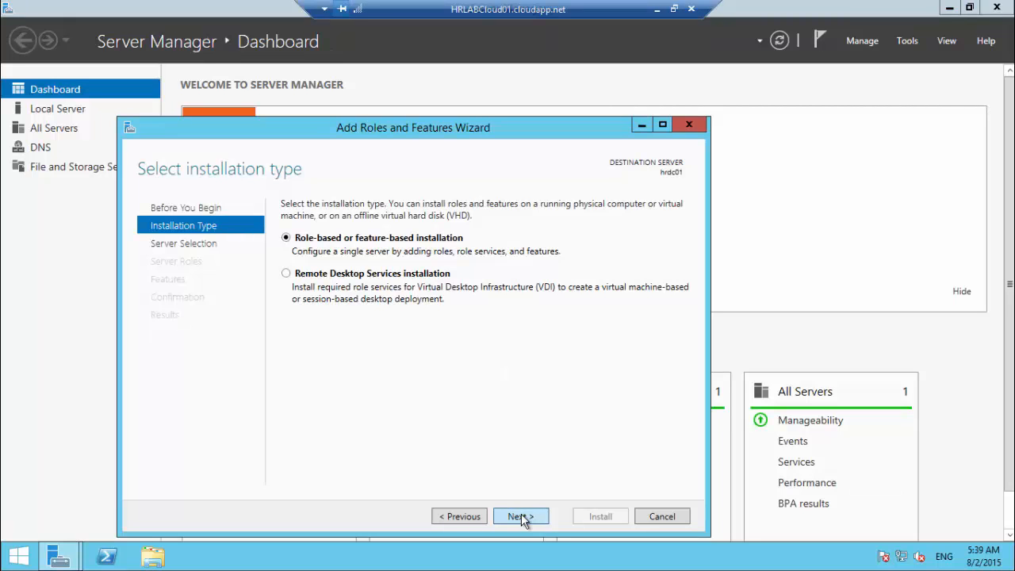
pyautogui.click(521, 516)
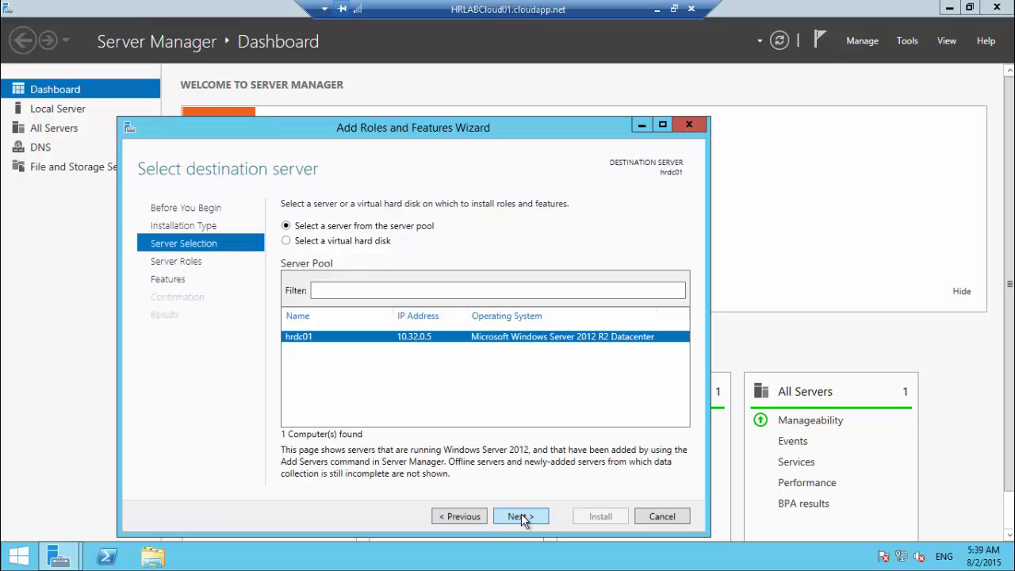
pyautogui.click(521, 516)
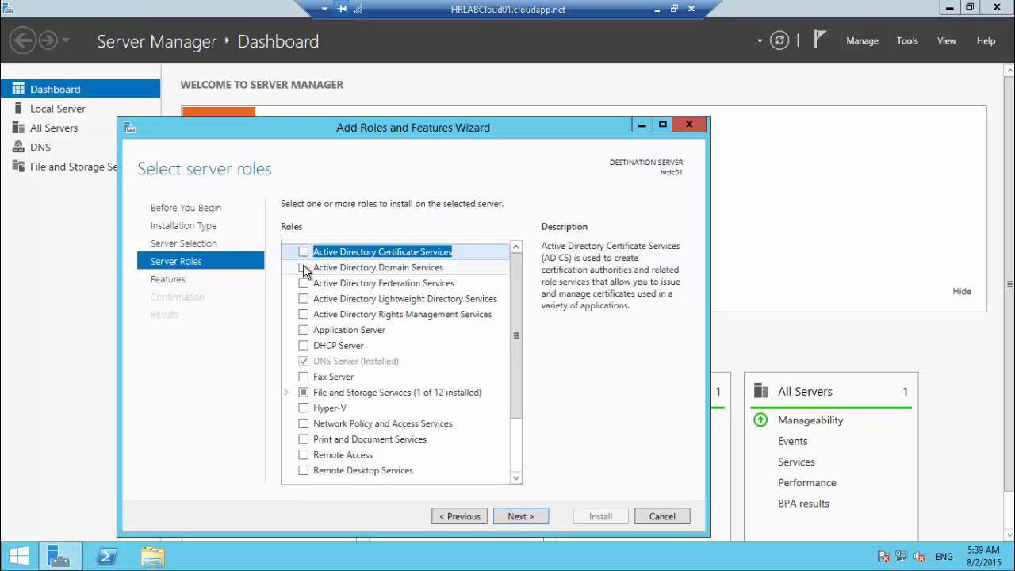
pyautogui.press('Down')
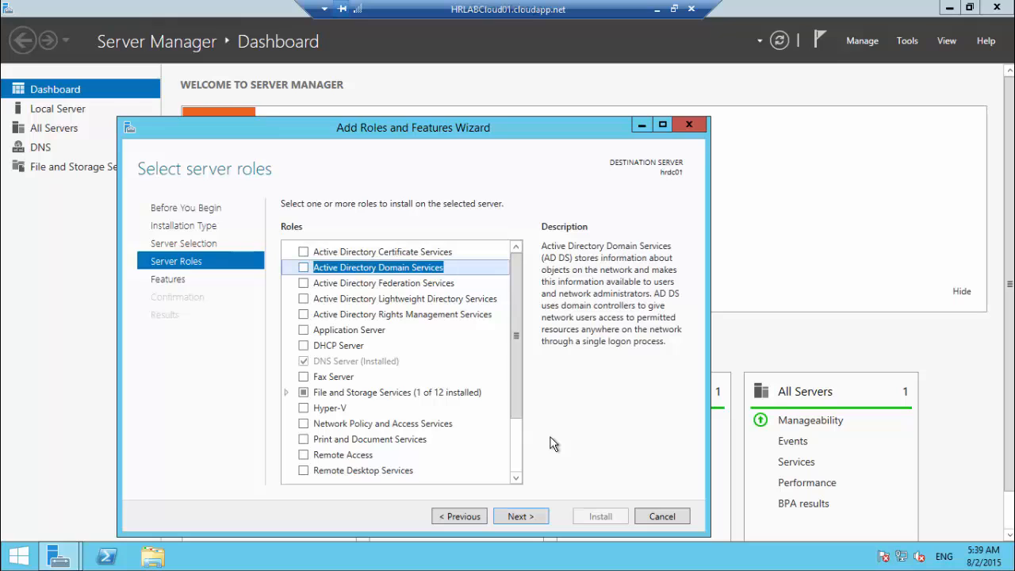
pyautogui.press('space')
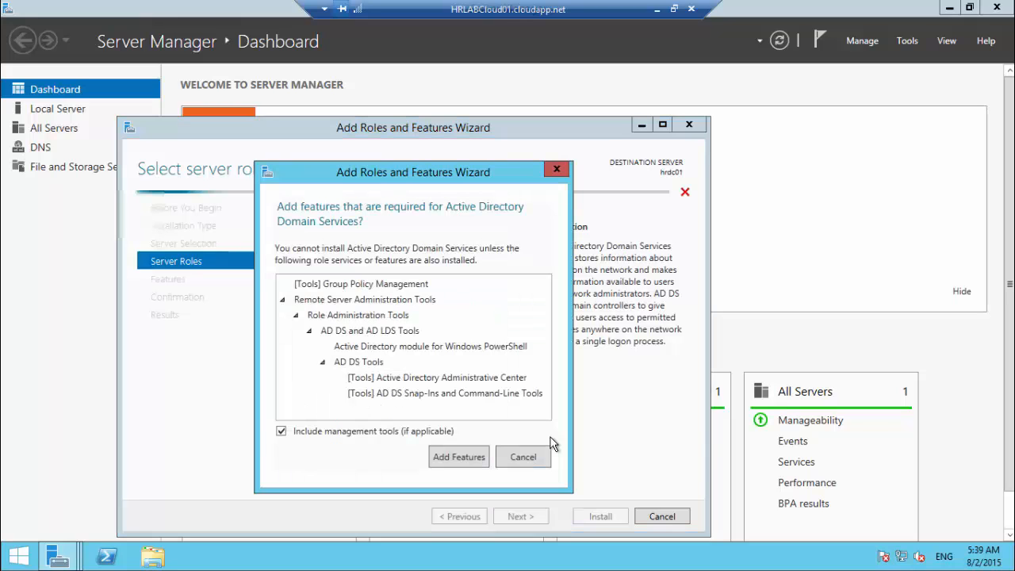
pyautogui.click(467, 463)
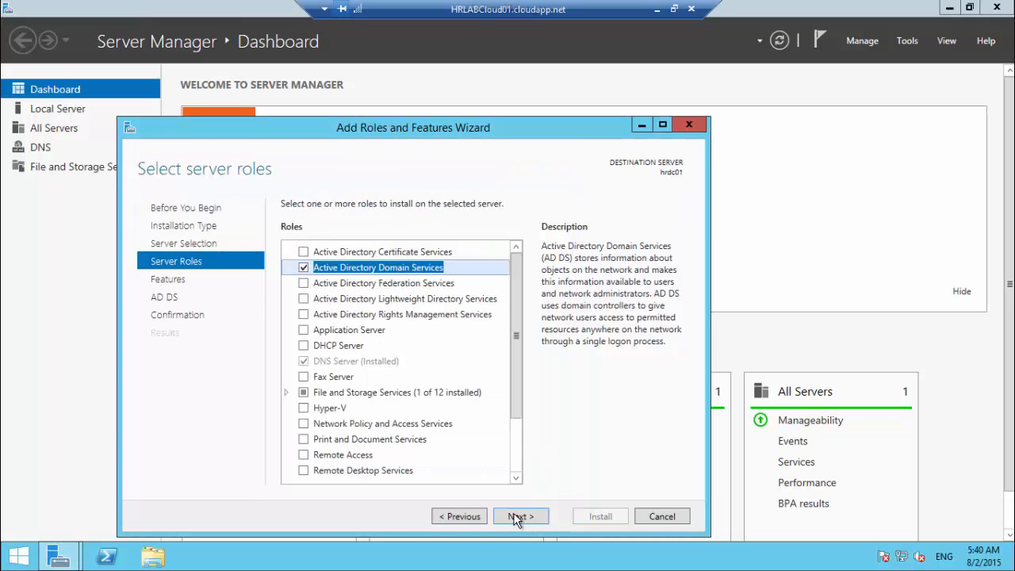
# Step: Allow automatic restarts and install the AD DS role
pyautogui.click(520, 517)
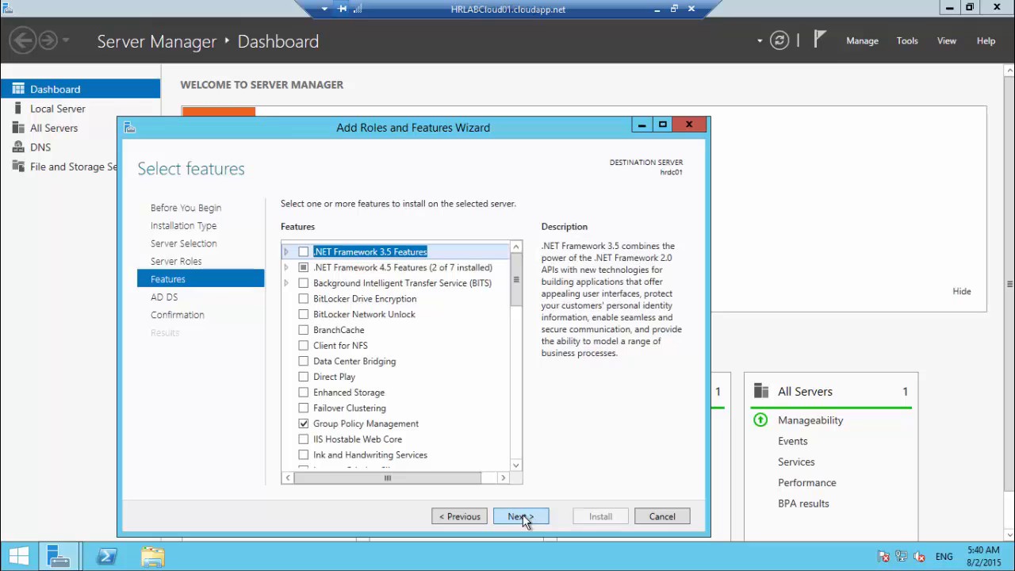
pyautogui.click(522, 517)
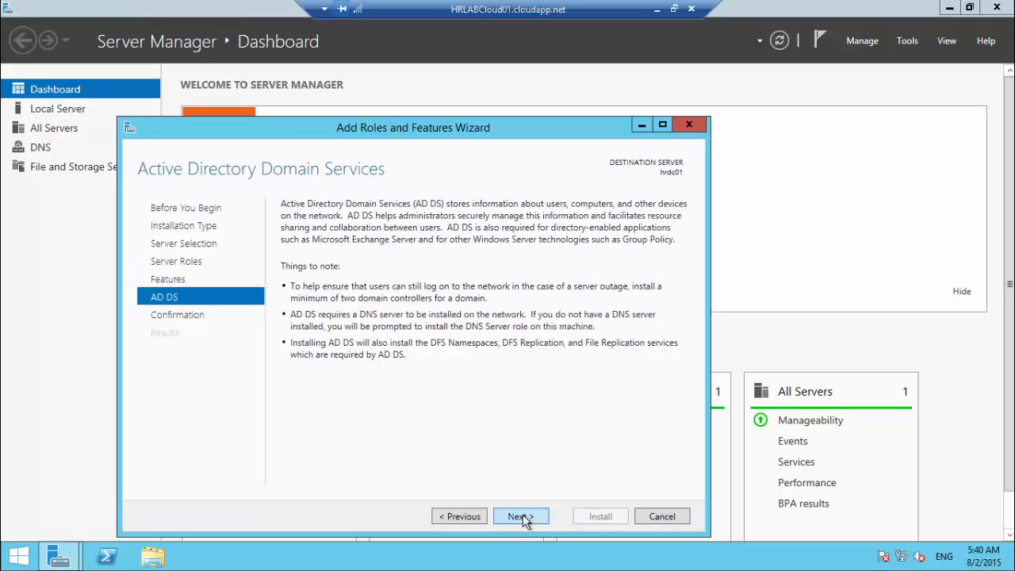
pyautogui.click(528, 517)
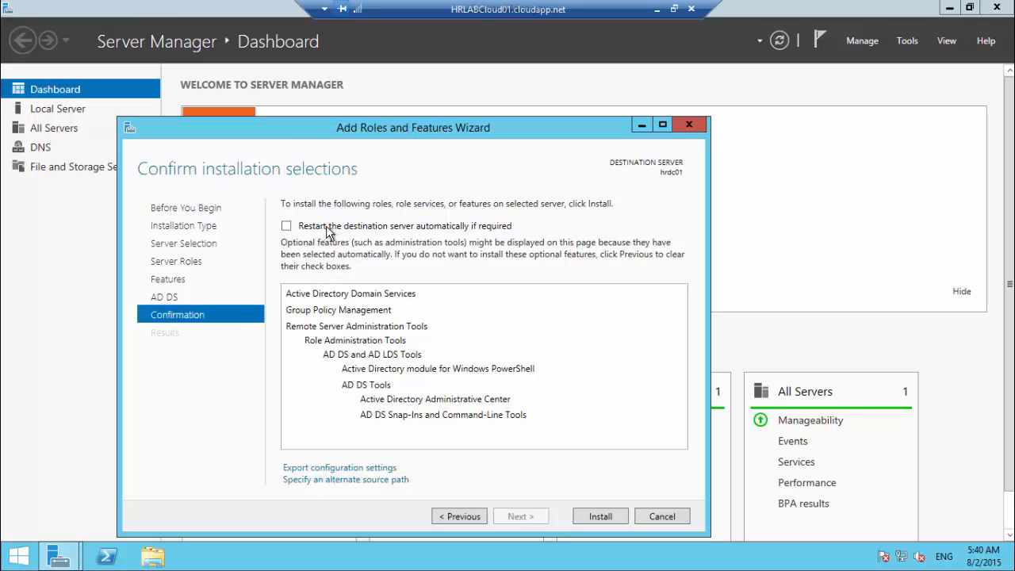
pyautogui.click(448, 243)
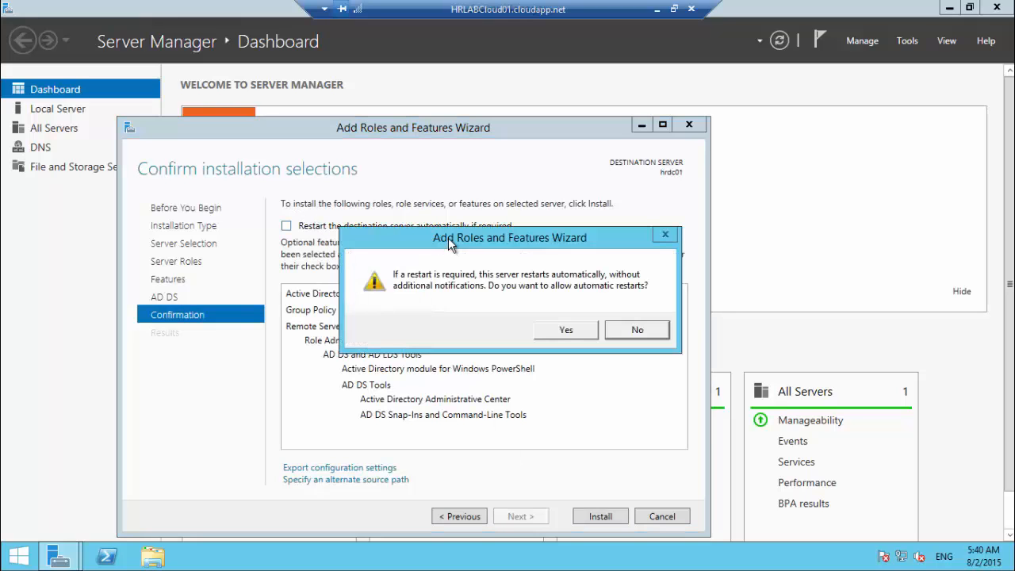
pyautogui.click(566, 331)
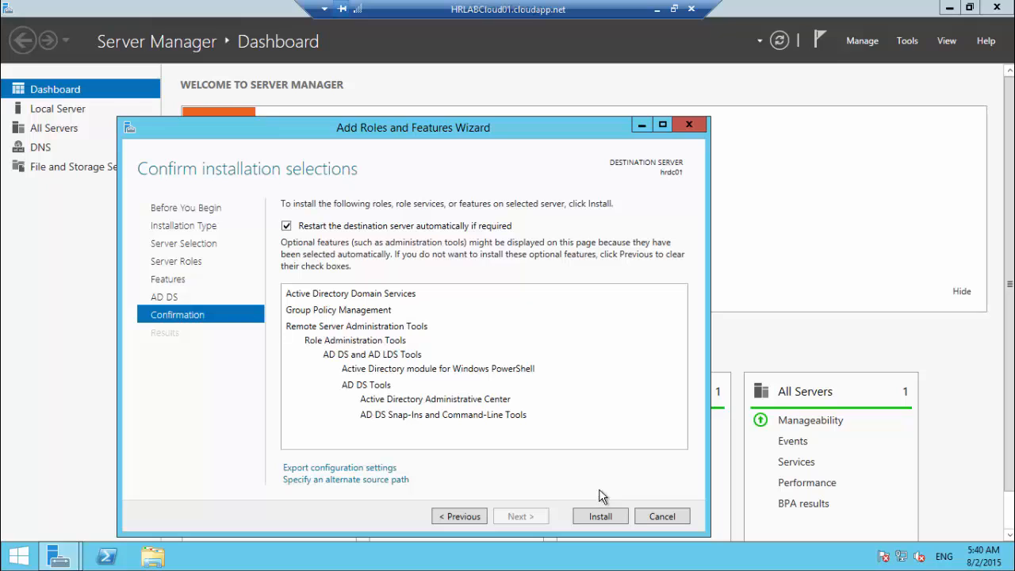
pyautogui.click(599, 516)
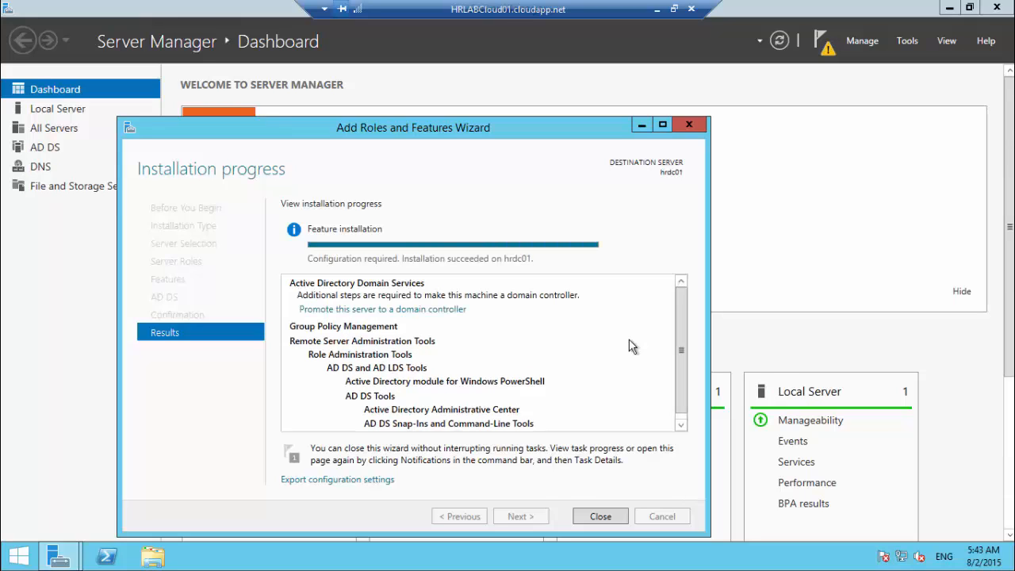
# Step: Choose to promote the server, add a new forest, and enter root domain contoso.com
pyautogui.click(397, 313)
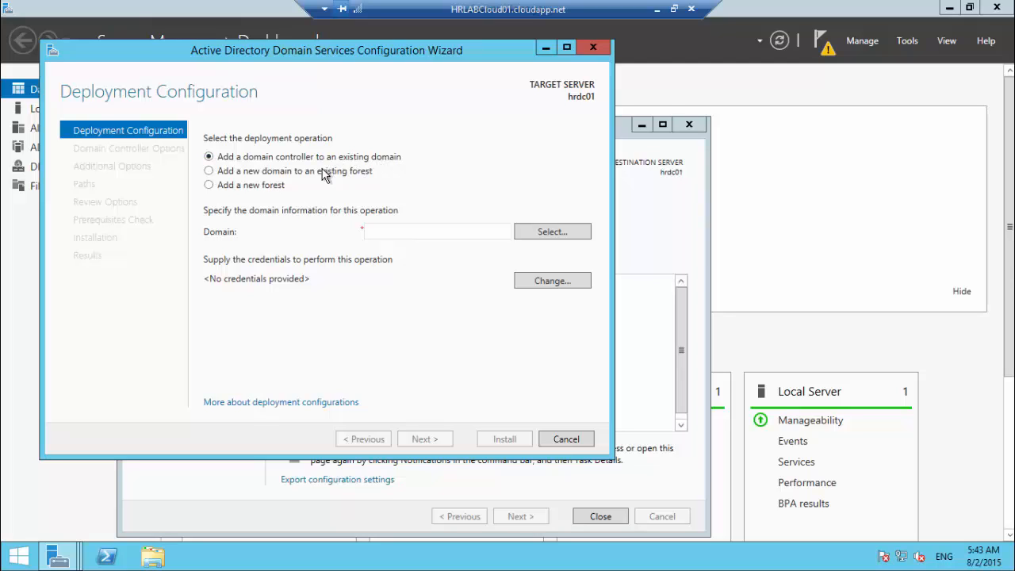
pyautogui.click(282, 173)
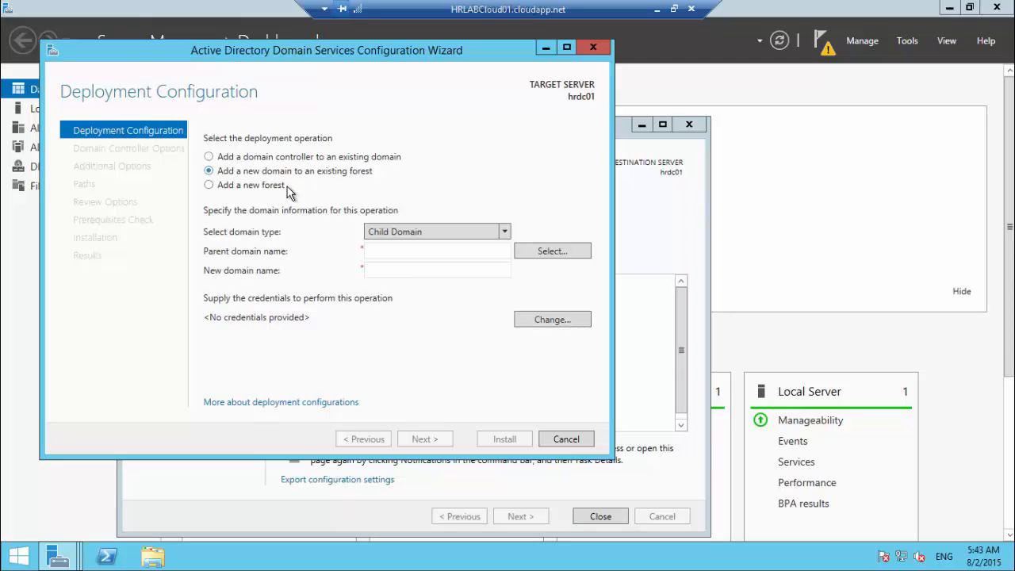
pyautogui.click(249, 190)
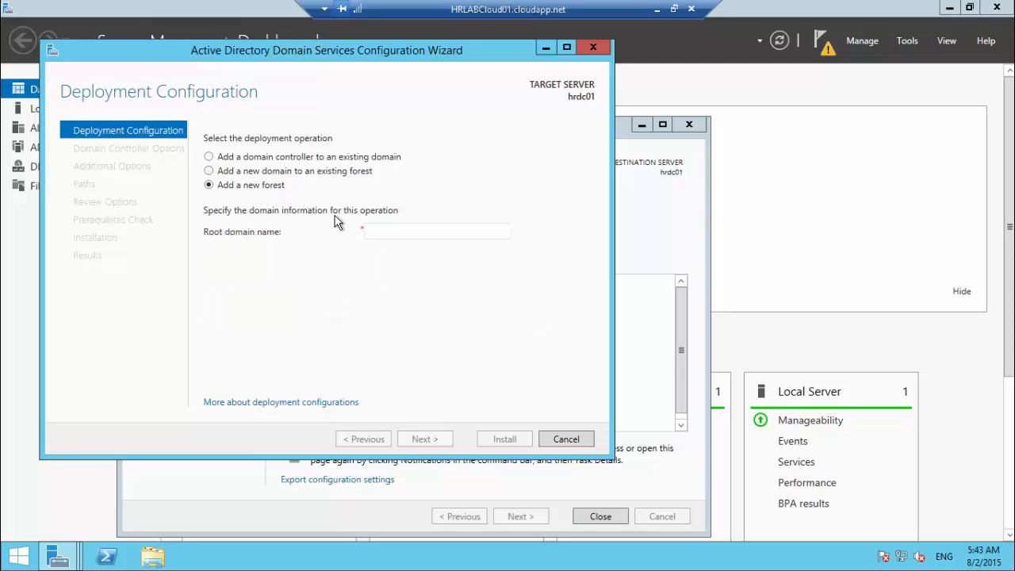
pyautogui.click(391, 237)
pyautogui.write('contoso.com')
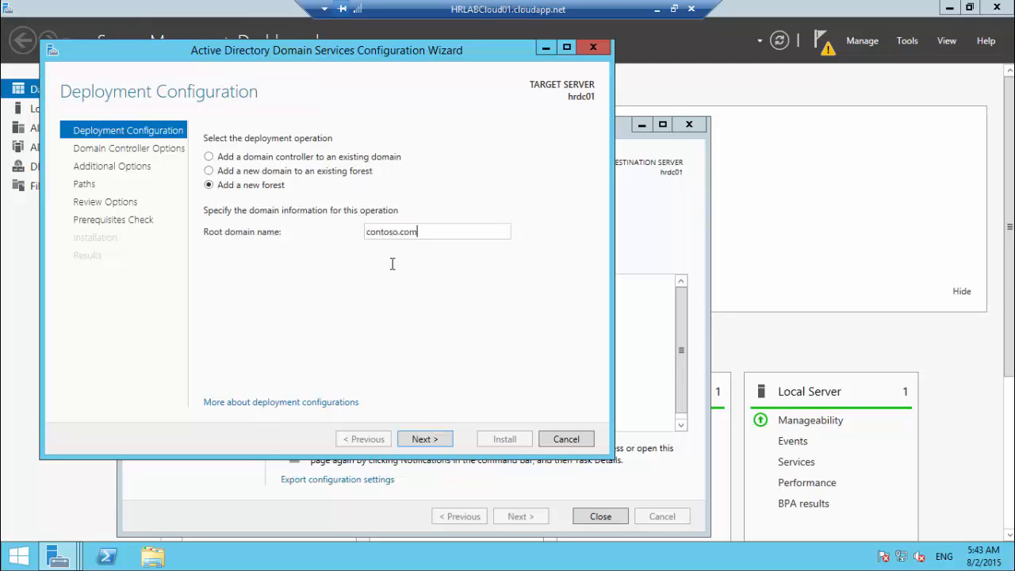
pyautogui.press('Return')
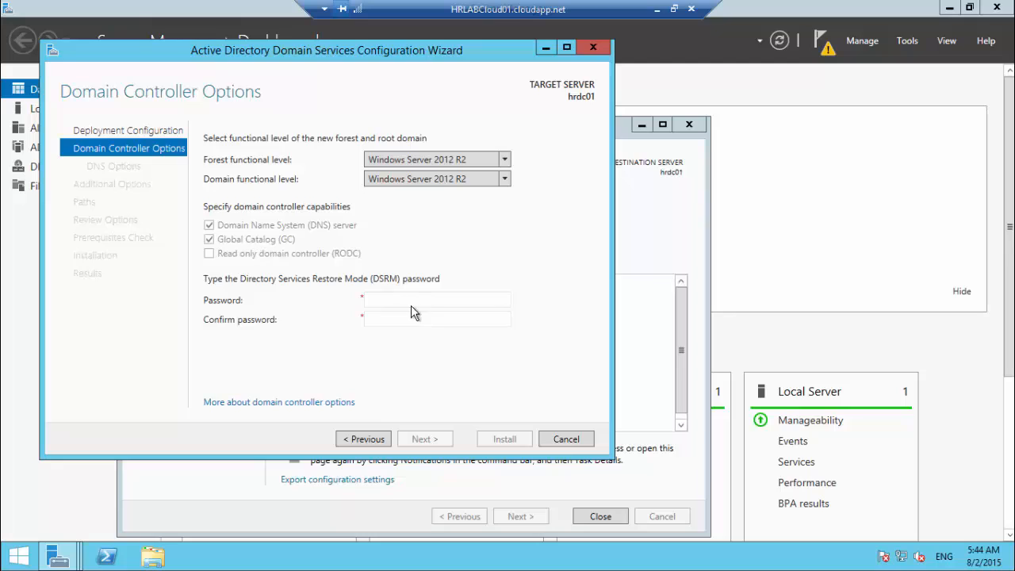
# Step: Enter and confirm the Directory Services Restore Mode password, then continue
pyautogui.click(392, 299)
pyautogui.write('•••••••••••••')
pyautogui.press('Tab')
pyautogui.write('•••••••••••••')
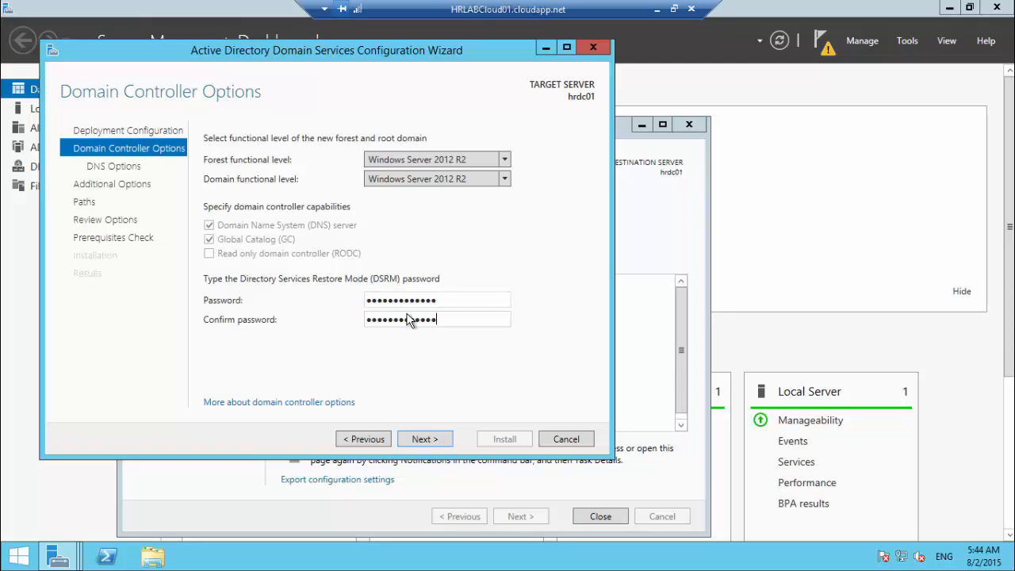
pyautogui.click(426, 439)
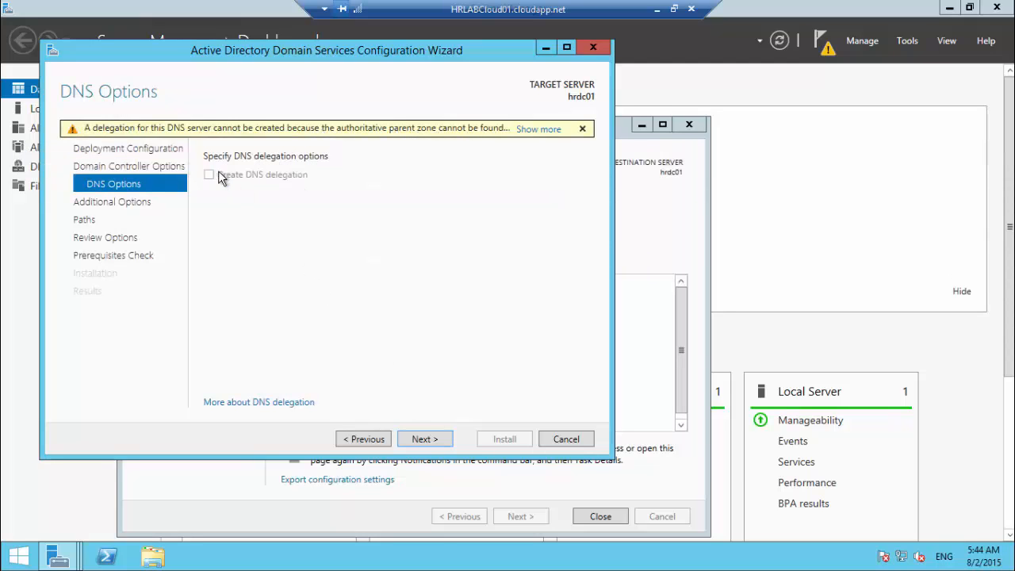
# Step: Keep default DNS, CONTOSO NetBIOS name and folder paths, then install the domain controller
pyautogui.click(425, 438)
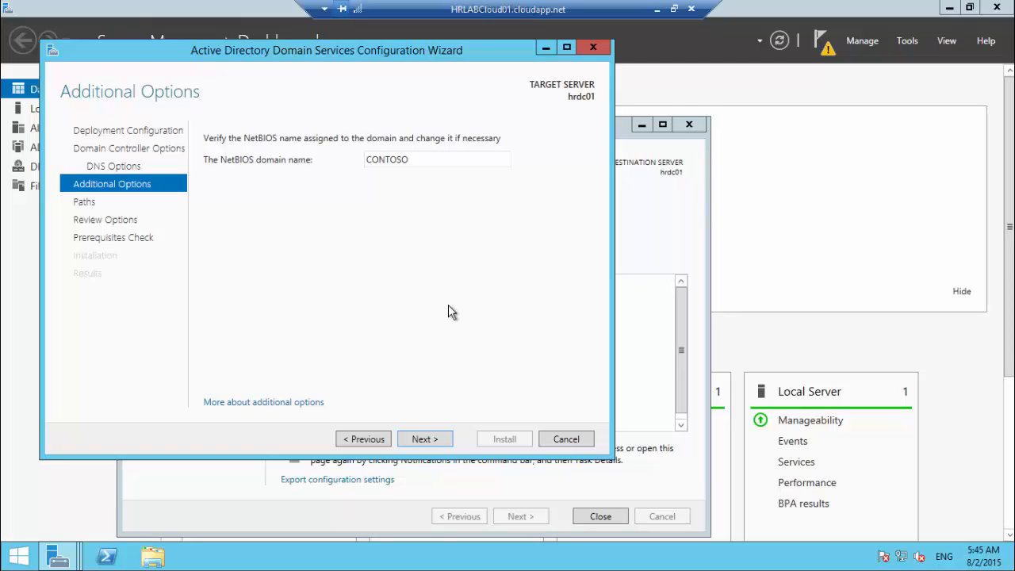
pyautogui.click(420, 440)
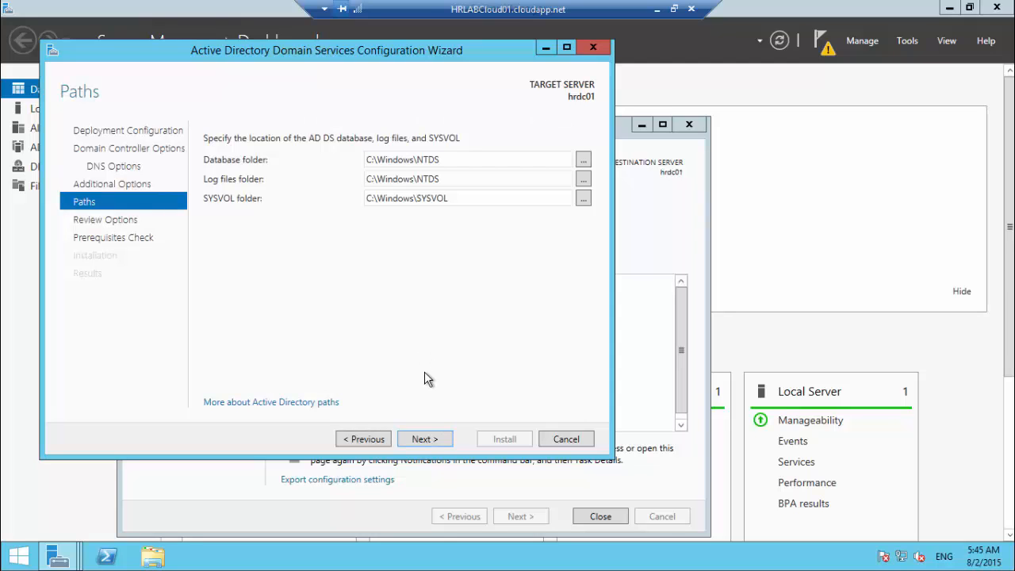
pyautogui.click(426, 438)
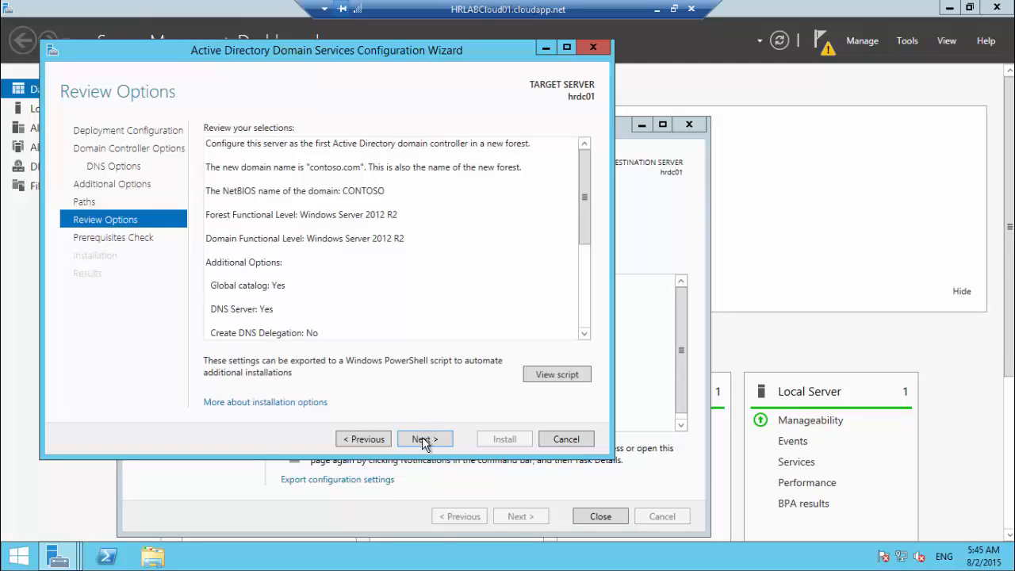
pyautogui.click(422, 440)
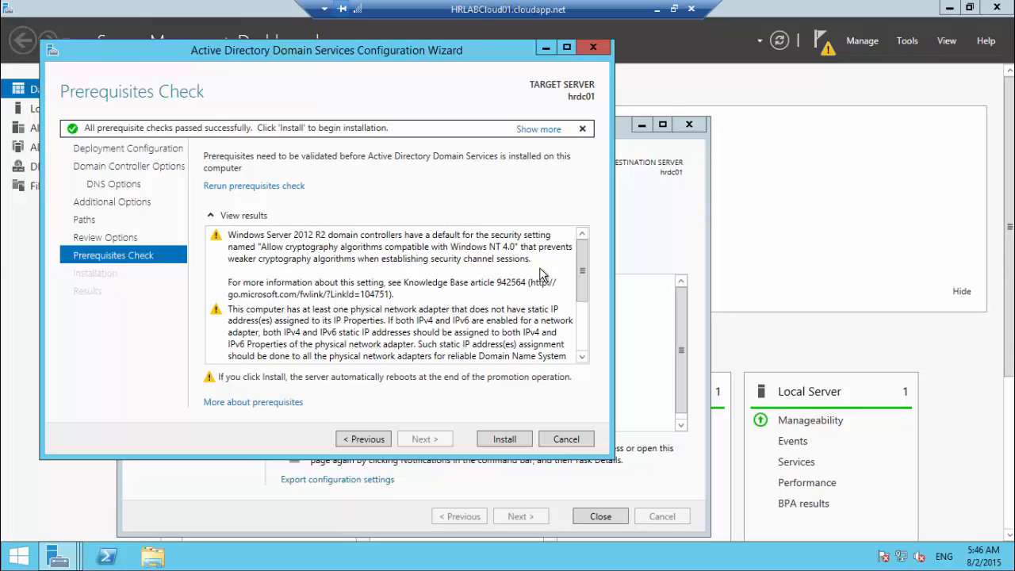
pyautogui.click(498, 441)
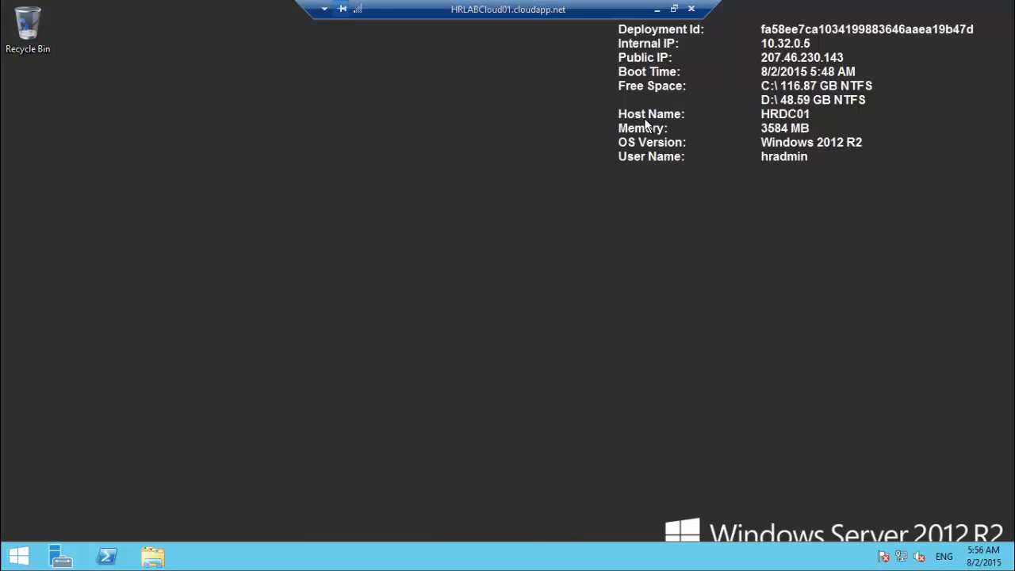
# Step: Open Active Directory Users and Computers, expand contoso.com to check its containers, then close it
pyautogui.press('super')
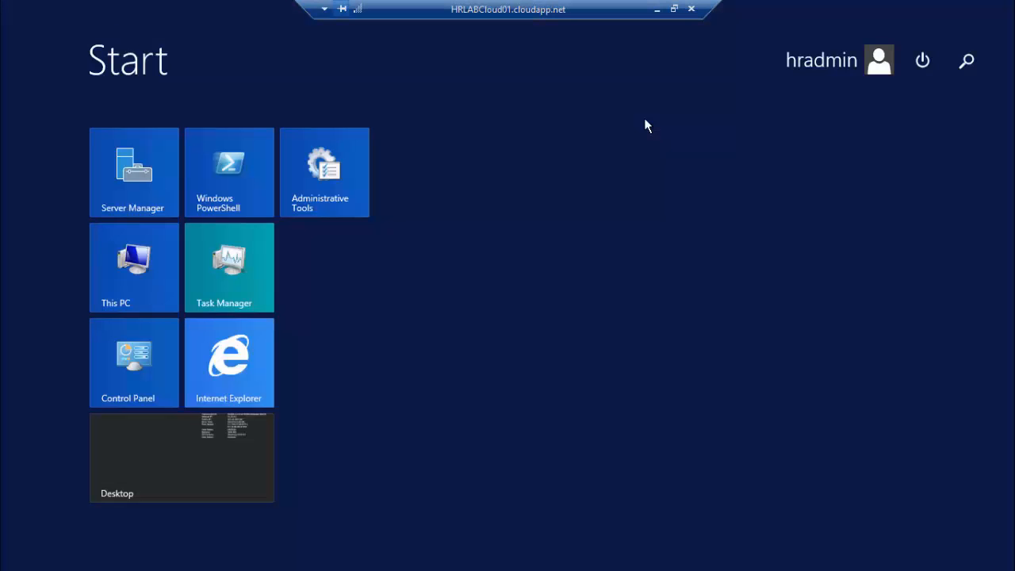
pyautogui.write('ac')
pyautogui.write('tive di')
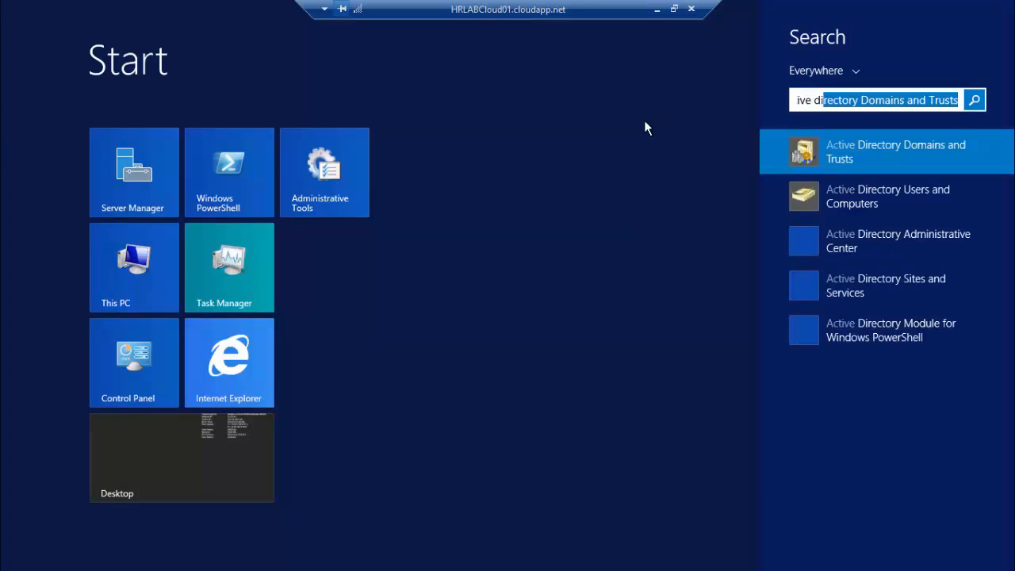
pyautogui.write('rec')
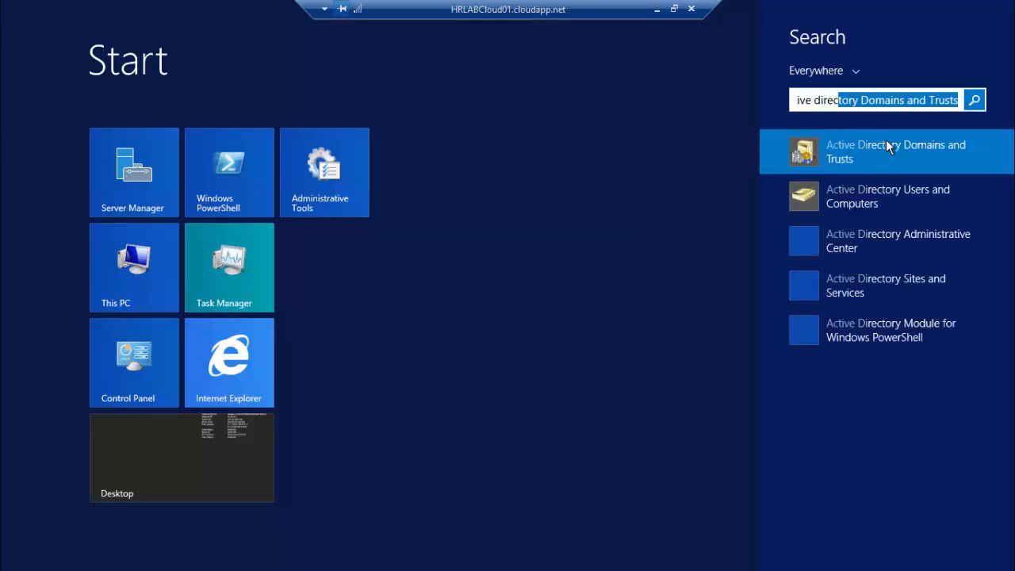
pyautogui.click(866, 208)
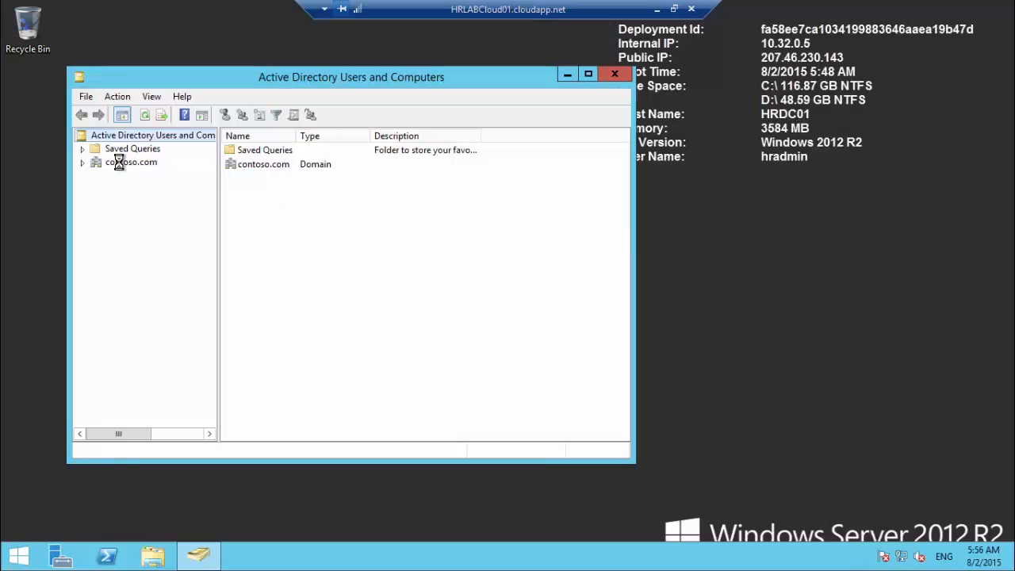
pyautogui.click(119, 162)
pyautogui.click(82, 161)
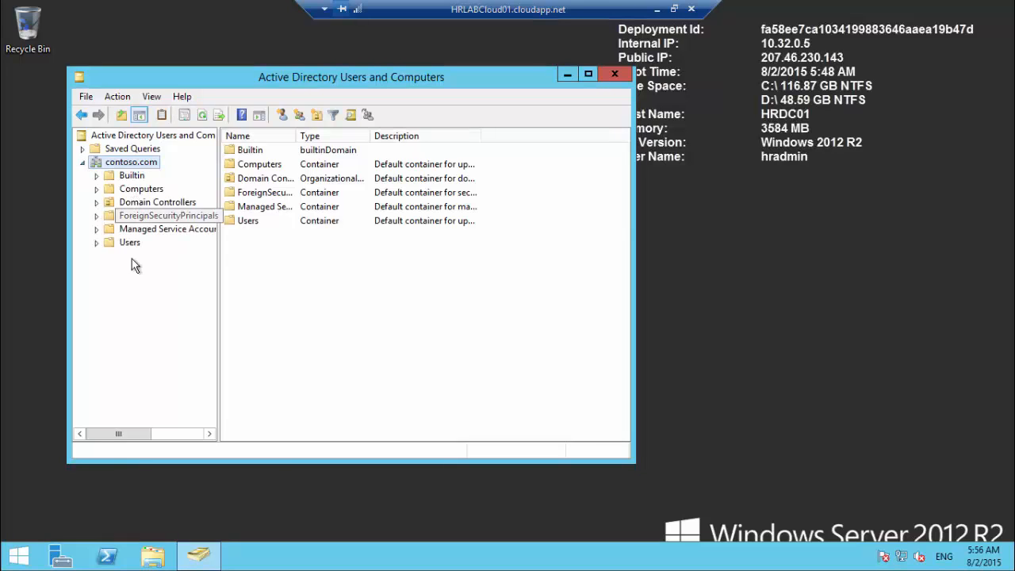
pyautogui.click(612, 75)
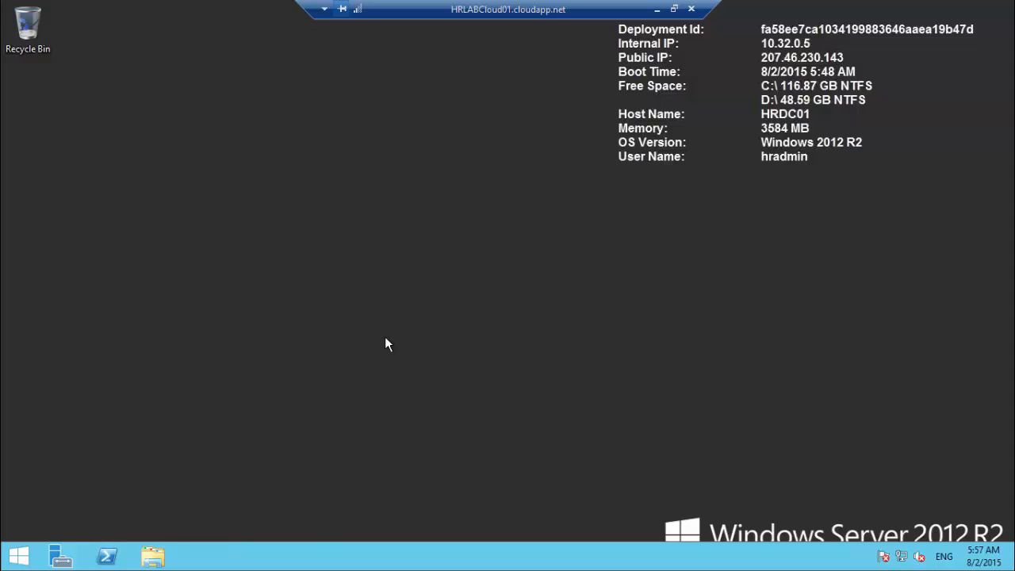
pyautogui.press('super+r')
pyautogui.write('servic')
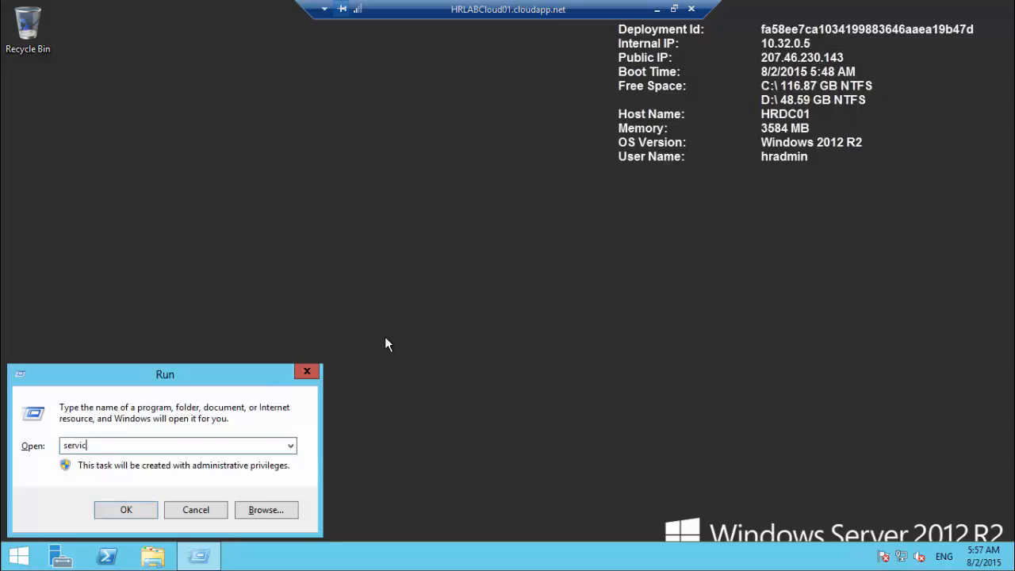
pyautogui.write('es.msc')
pyautogui.press('Return')
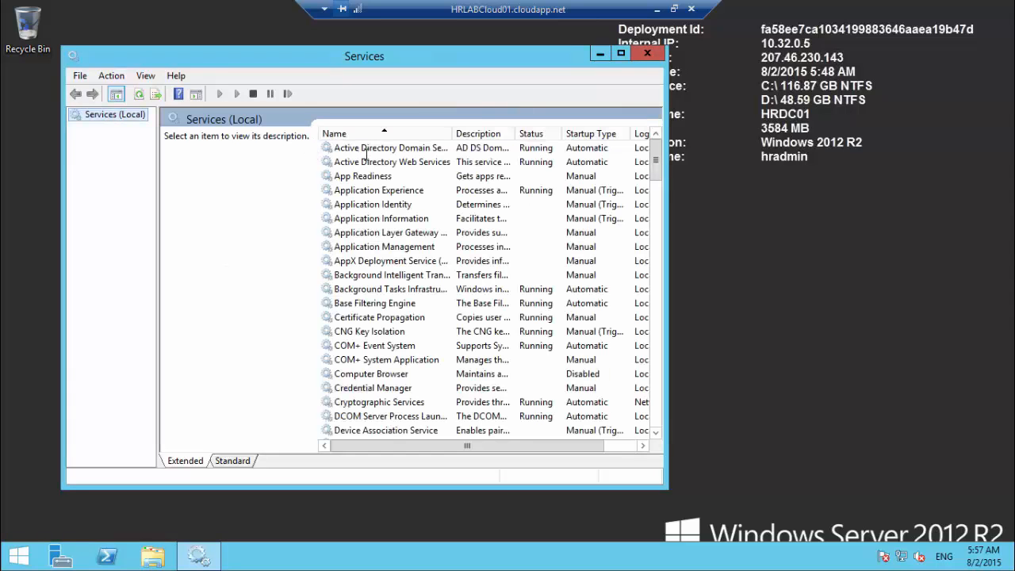
pyautogui.click(377, 152)
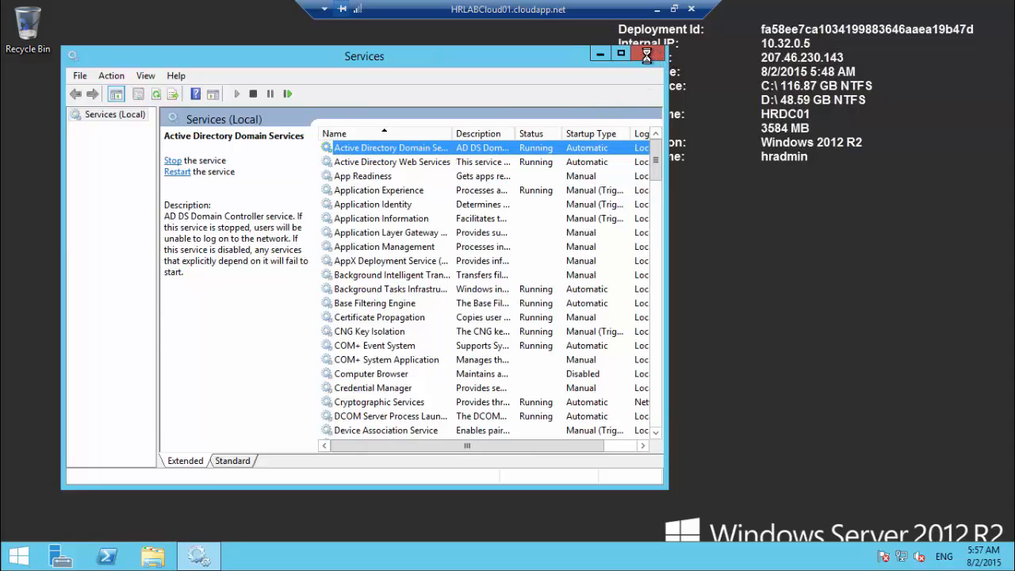
pyautogui.press('Down')
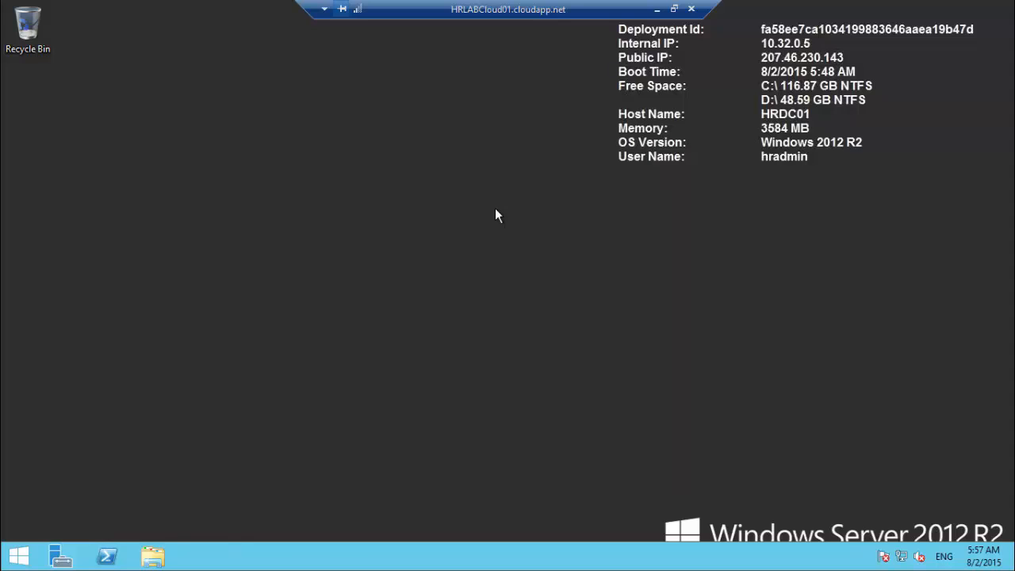
# Step: Launch DNS Manager via dnsmgmt.msc and view the contoso.com forward zone records
pyautogui.press('super+r')
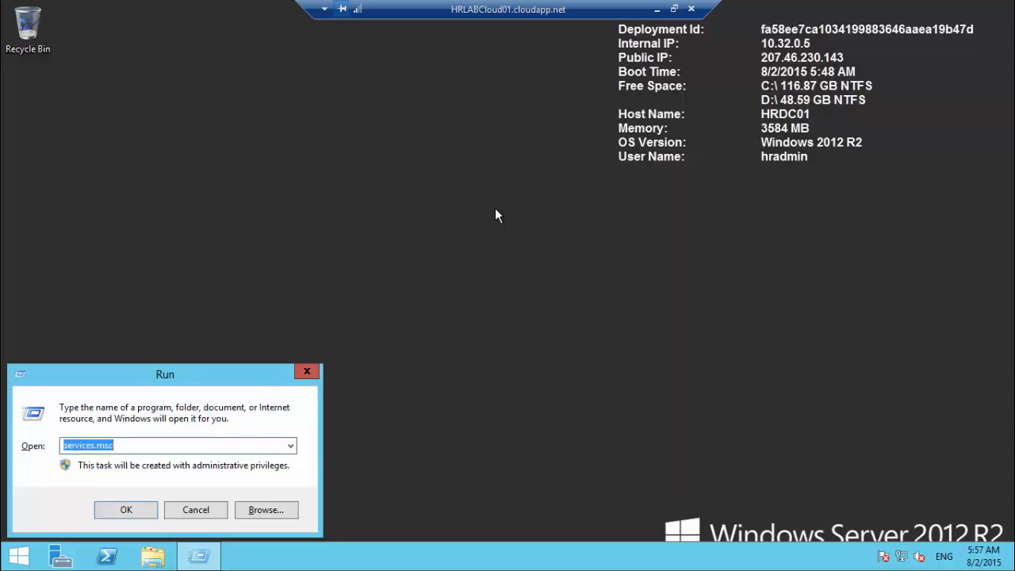
pyautogui.write('dns')
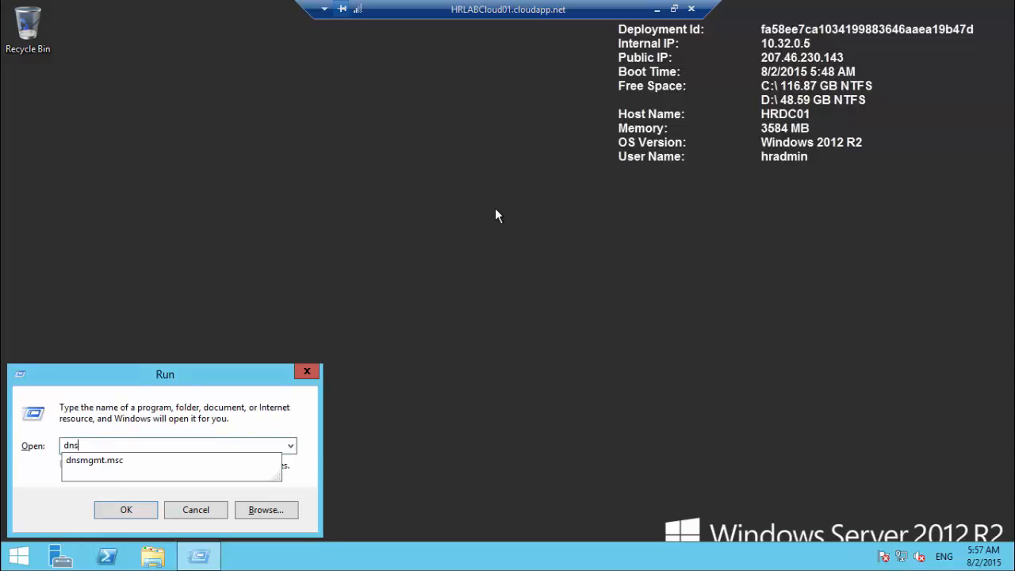
pyautogui.press('Down')
pyautogui.press('Return')
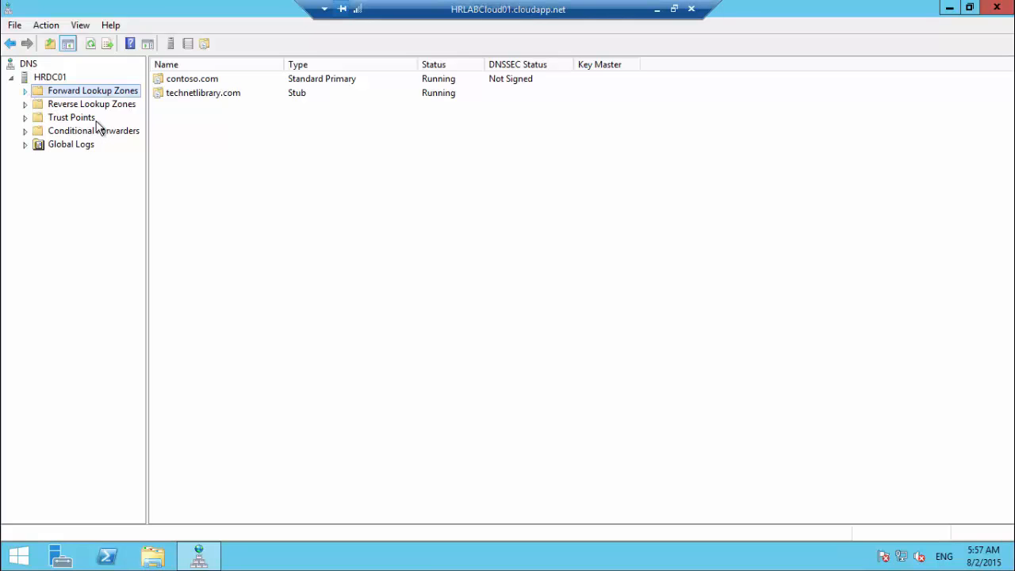
pyautogui.click(25, 91)
pyautogui.click(84, 108)
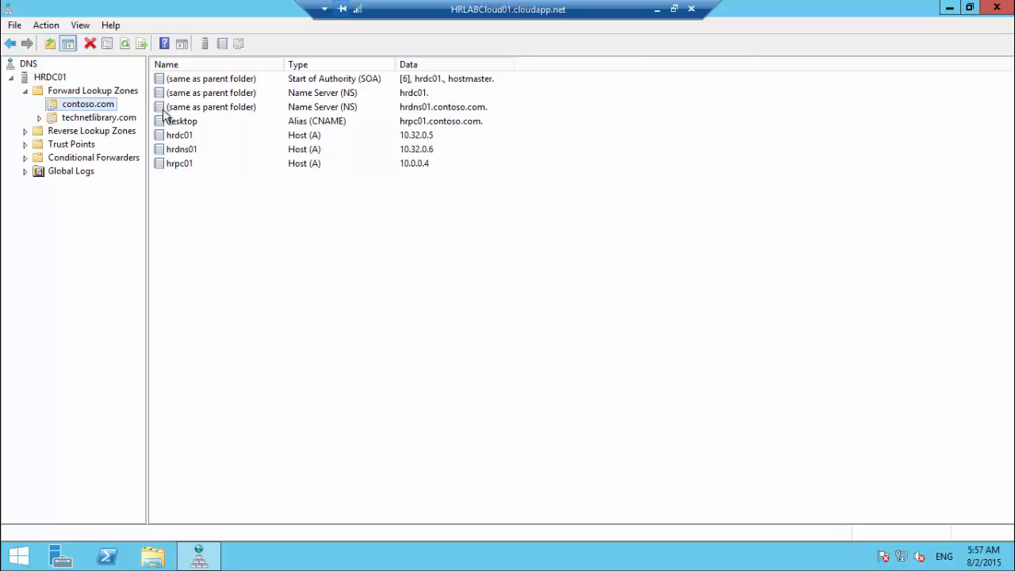
# Step: Change the contoso.com zone type to store it in Active Directory and apply
pyautogui.rightClick(86, 101)
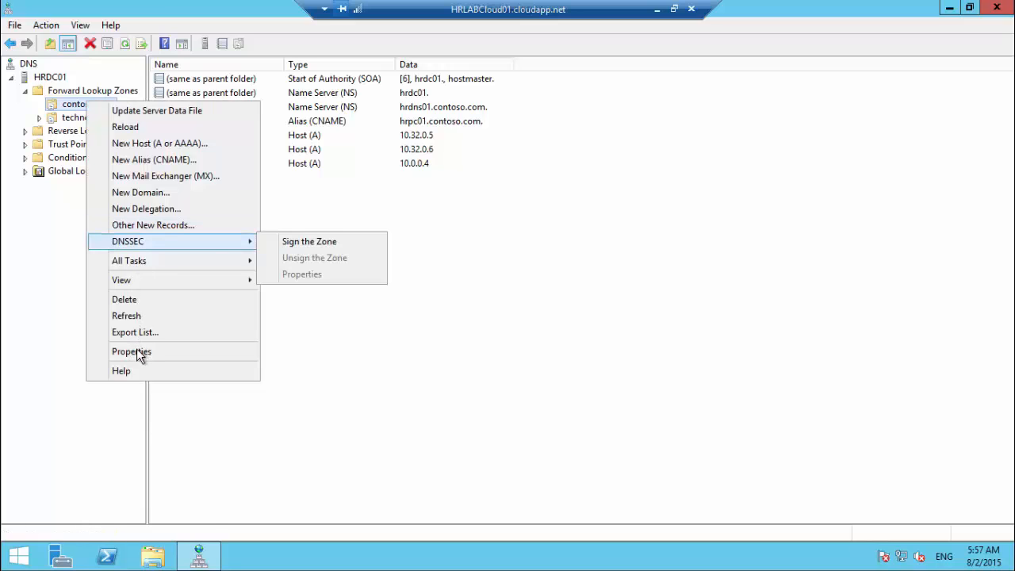
pyautogui.click(135, 352)
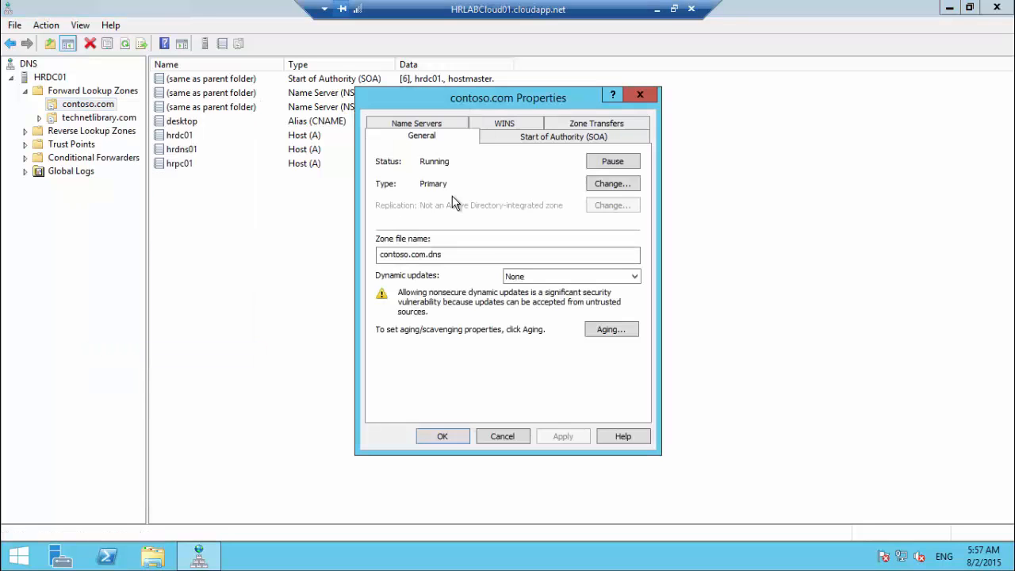
pyautogui.click(611, 184)
pyautogui.click(388, 322)
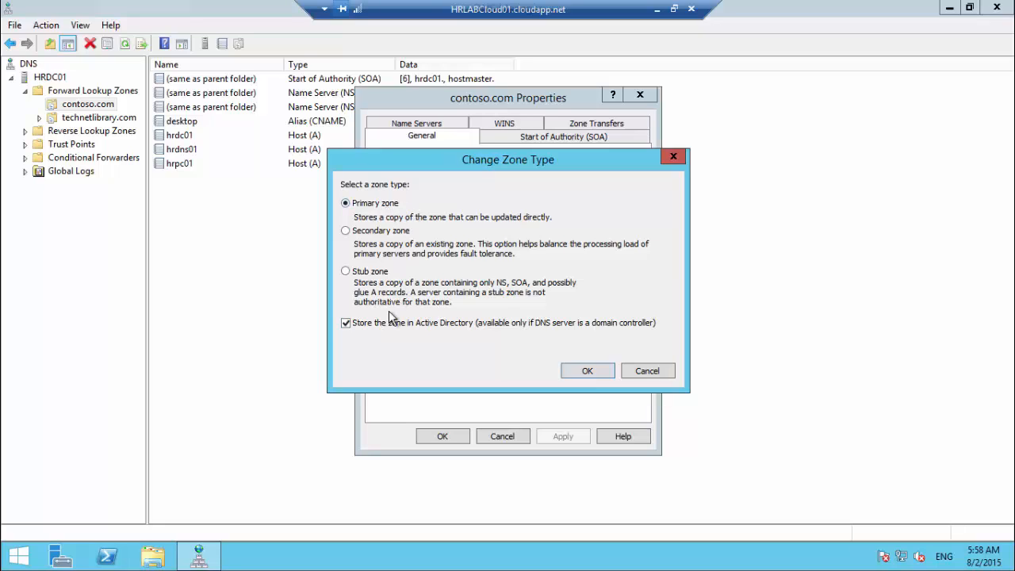
pyautogui.click(588, 371)
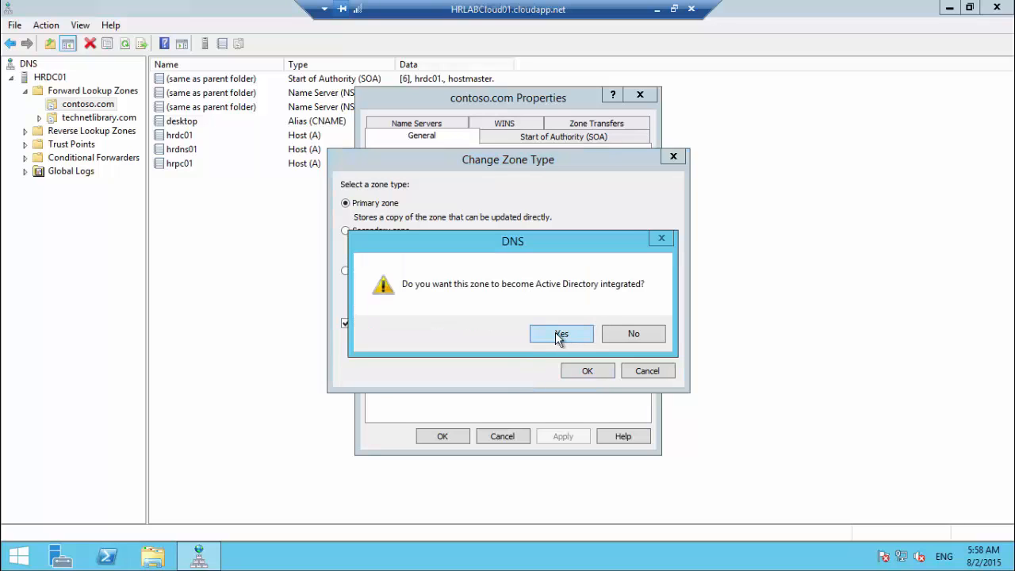
pyautogui.click(560, 334)
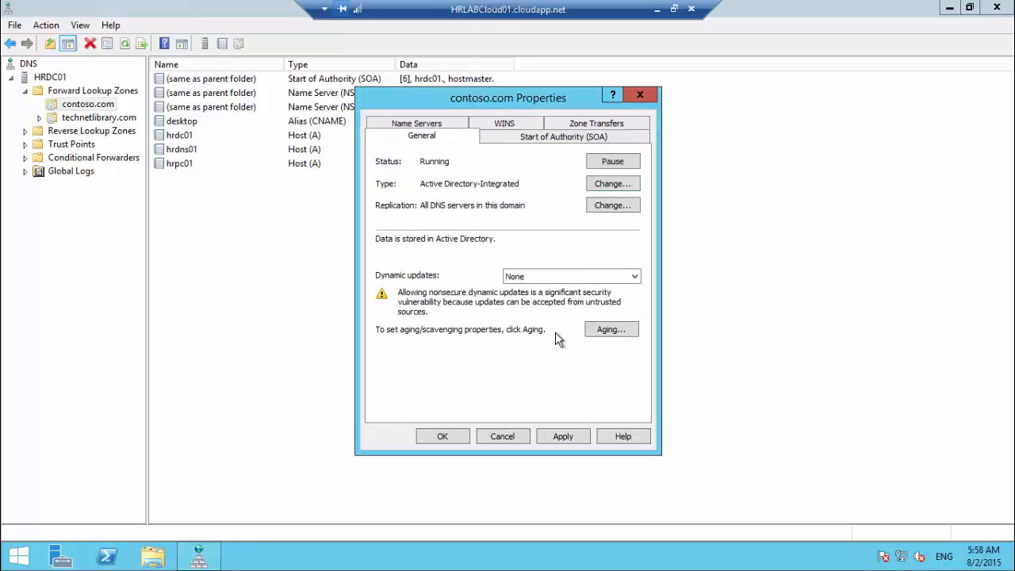
pyautogui.click(562, 437)
pyautogui.click(442, 436)
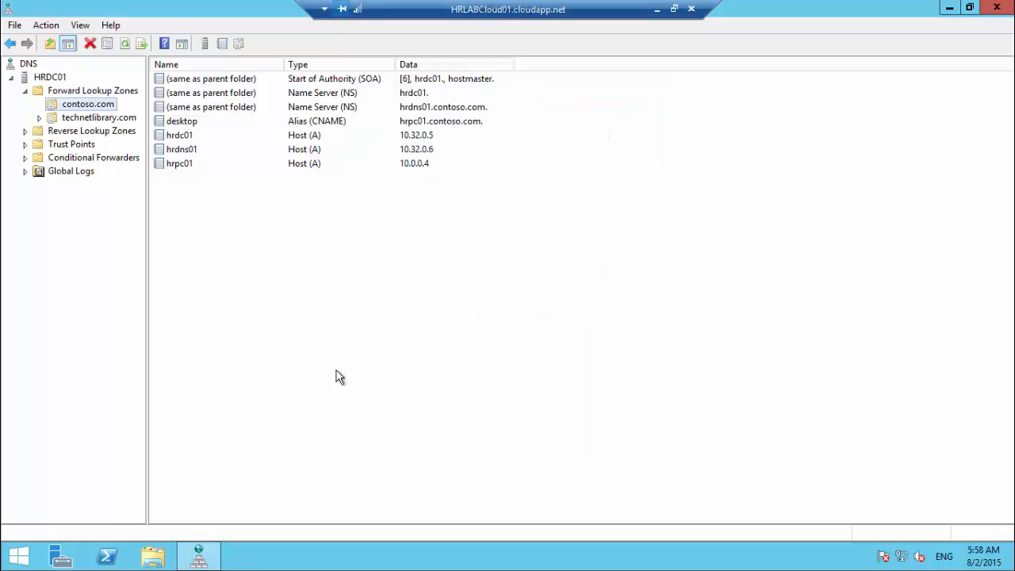
pyautogui.press('Left')
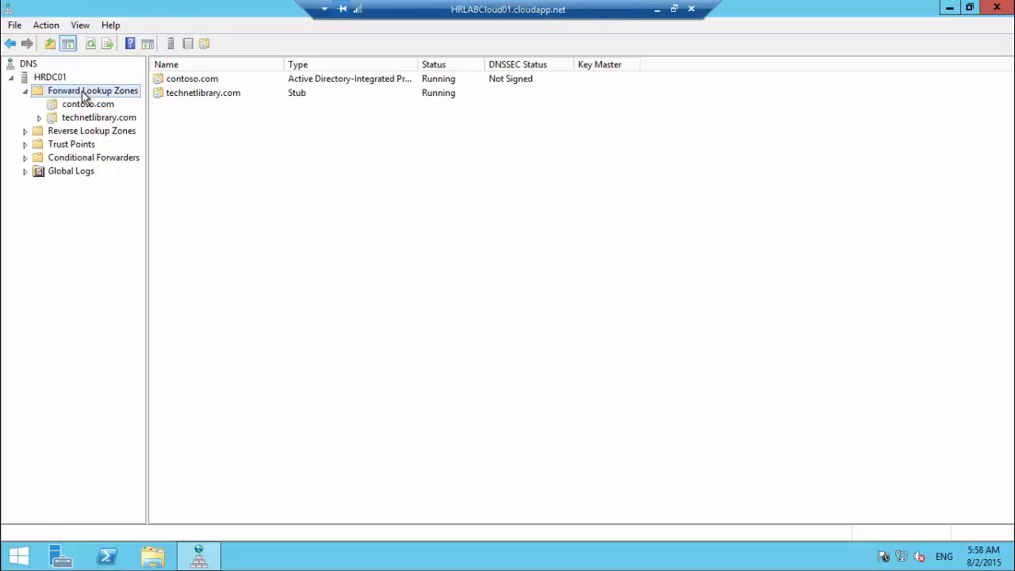
# Step: Start a New Zone under Forward Lookup Zones as a primary zone stored in Active Directory
pyautogui.rightClick(85, 95)
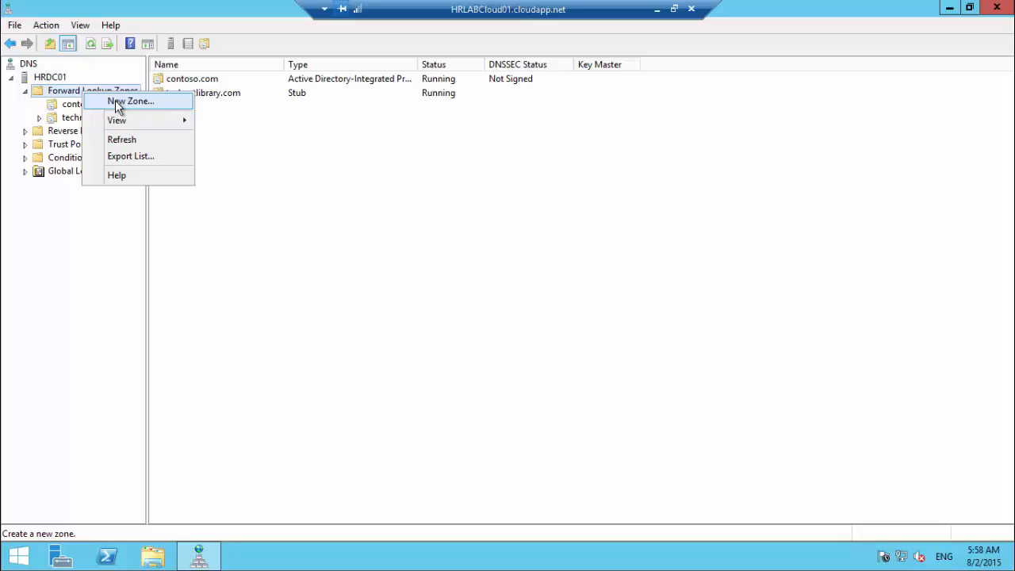
pyautogui.click(117, 105)
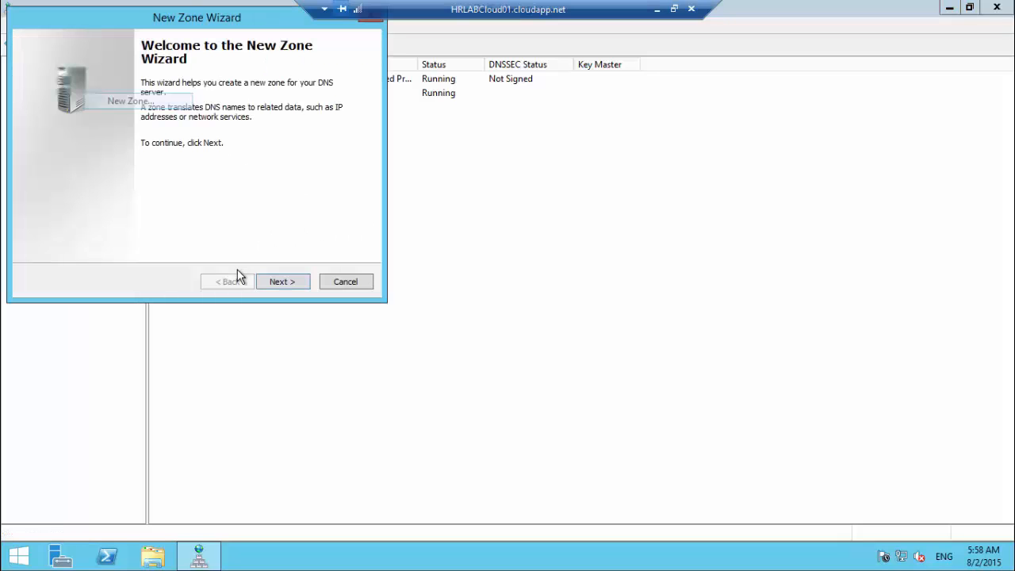
pyautogui.click(282, 284)
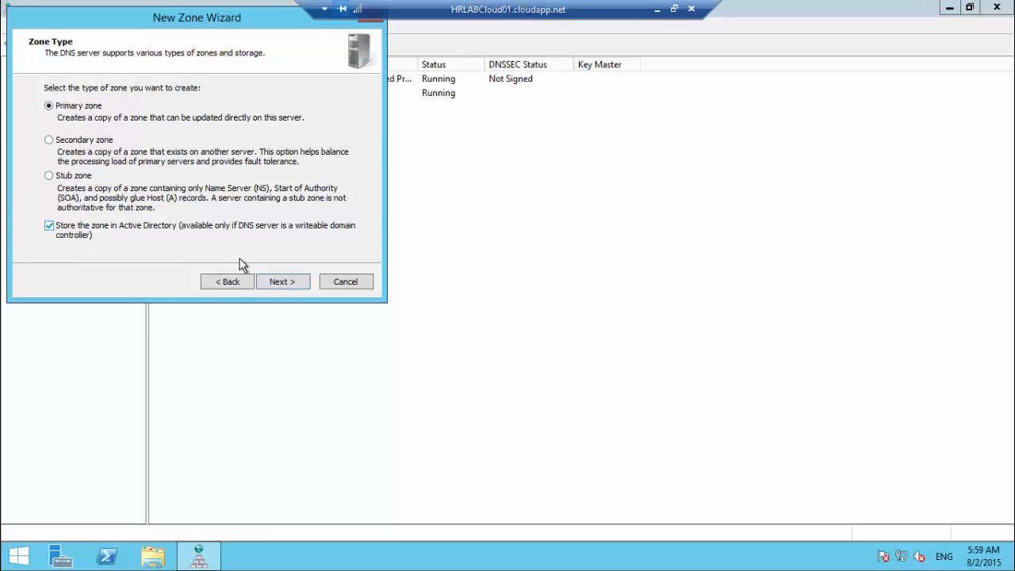
pyautogui.click(281, 280)
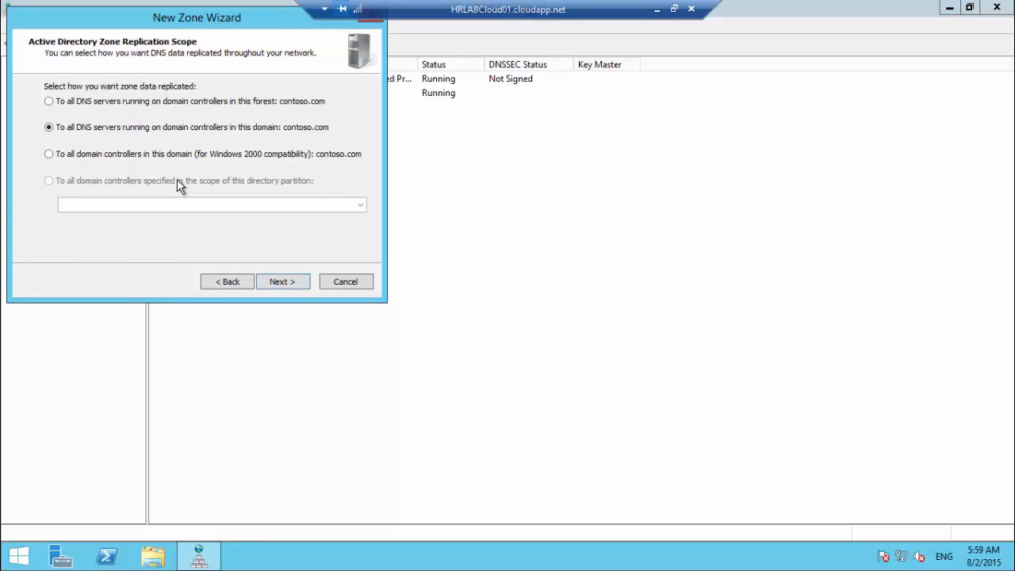
pyautogui.moveTo(237, 23); pyautogui.dragTo(400, 112)
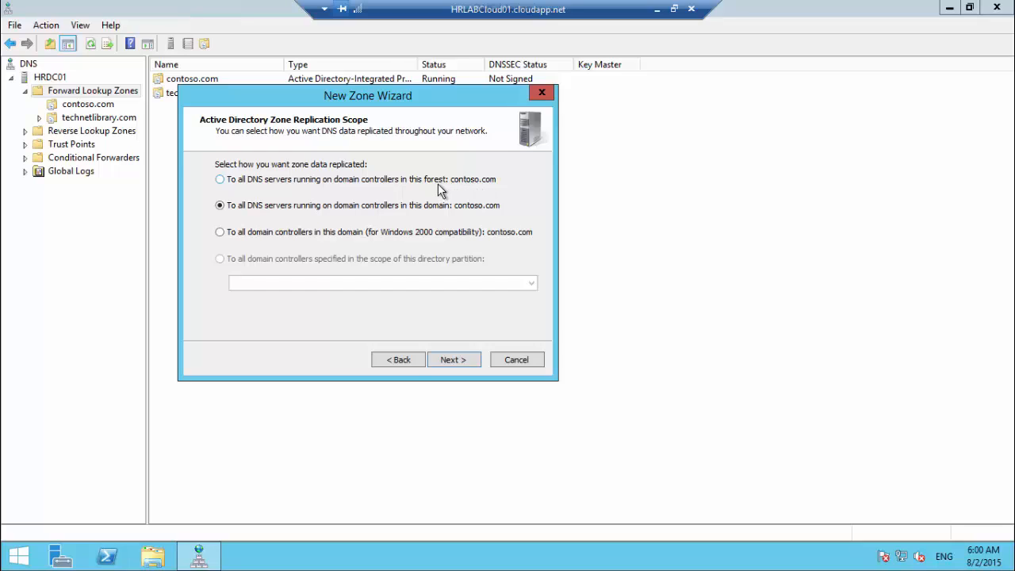
pyautogui.click(390, 181)
pyautogui.click(242, 237)
pyautogui.click(236, 206)
pyautogui.click(447, 360)
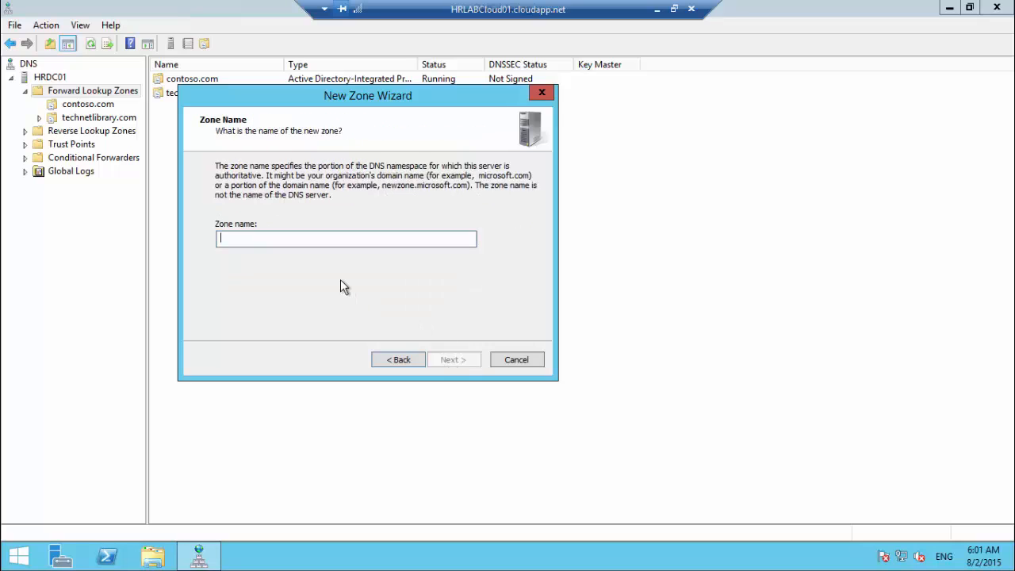
# Step: Create zone _msdcs.contoso.com with secure-only dynamic updates and view its SOA and NS records
pyautogui.write('_msd')
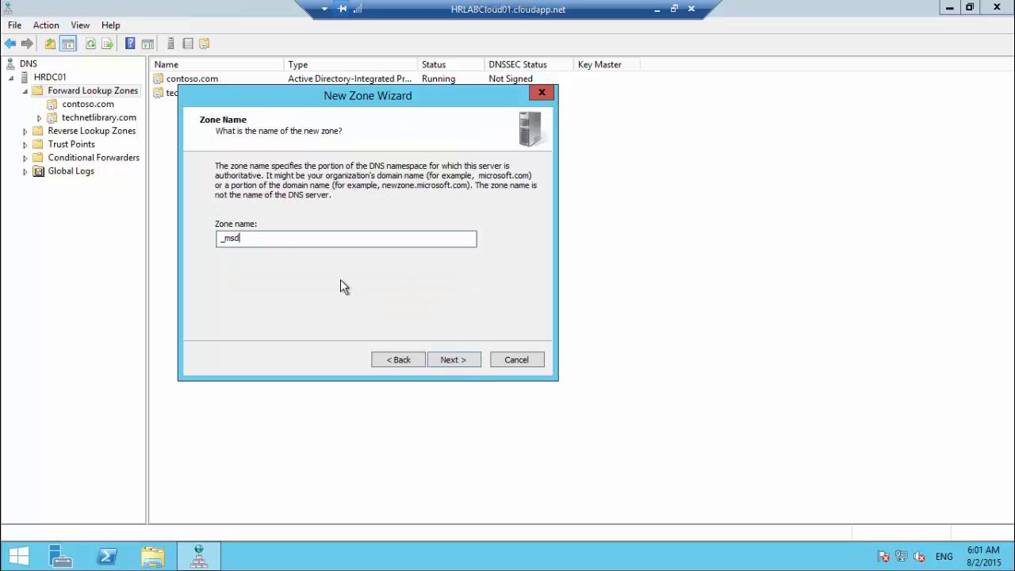
pyautogui.write('cs.contoso.com')
pyautogui.click(452, 356)
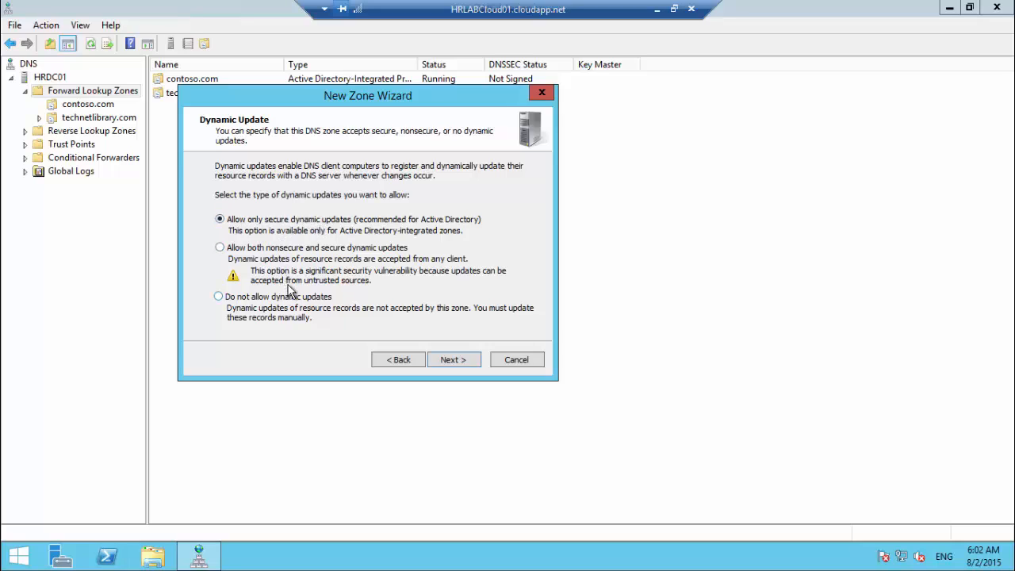
pyautogui.click(453, 360)
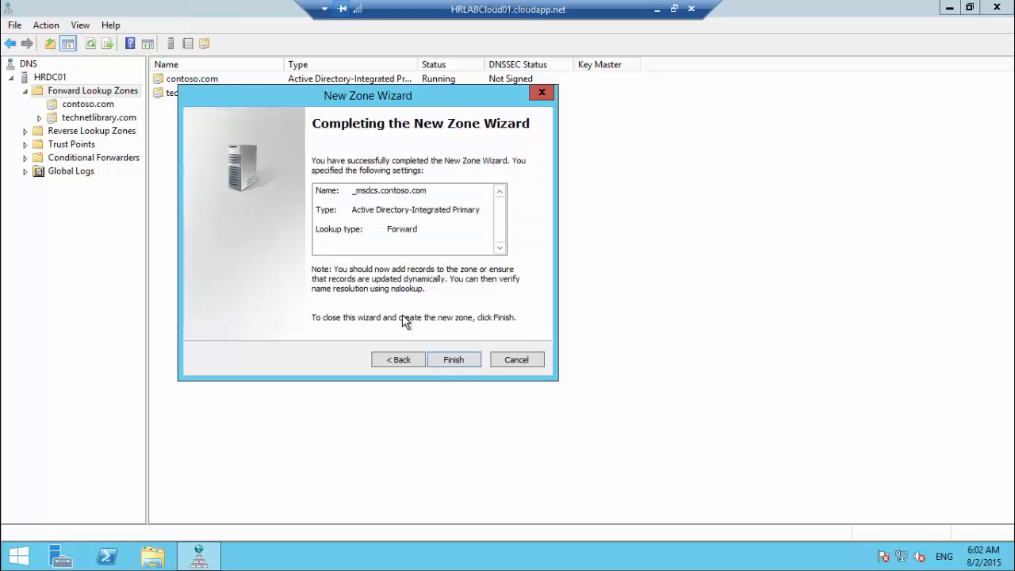
pyautogui.press('Return')
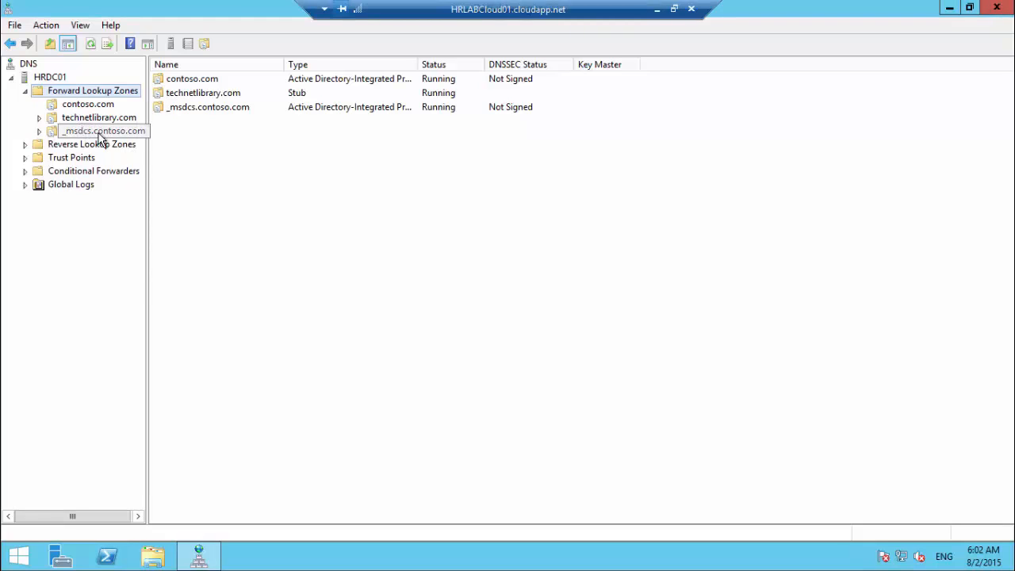
pyautogui.click(127, 131)
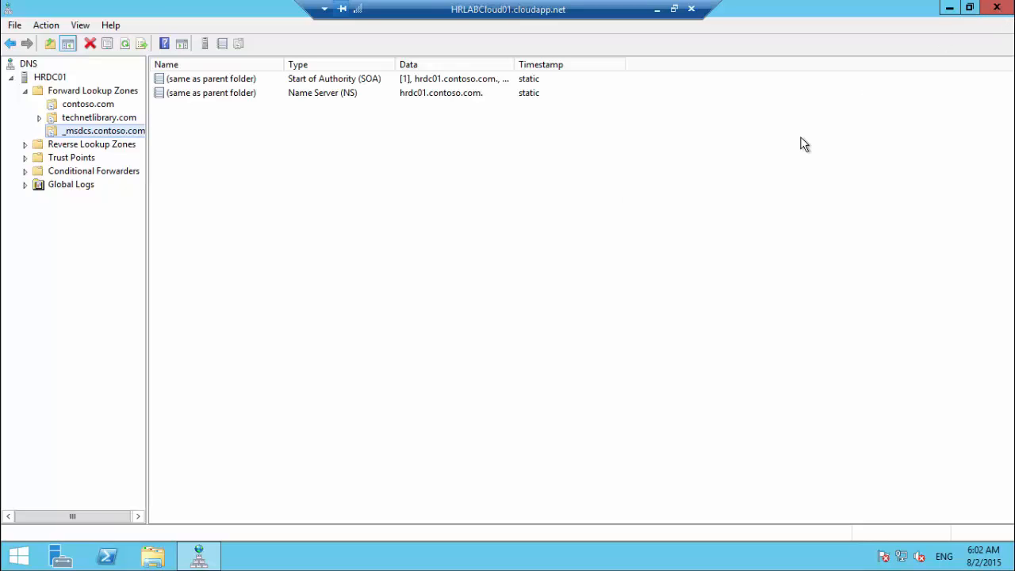
# Step: Open ncpa.cpl and review Ethernet 2's advanced IPv4 DNS settings
pyautogui.press('super+r')
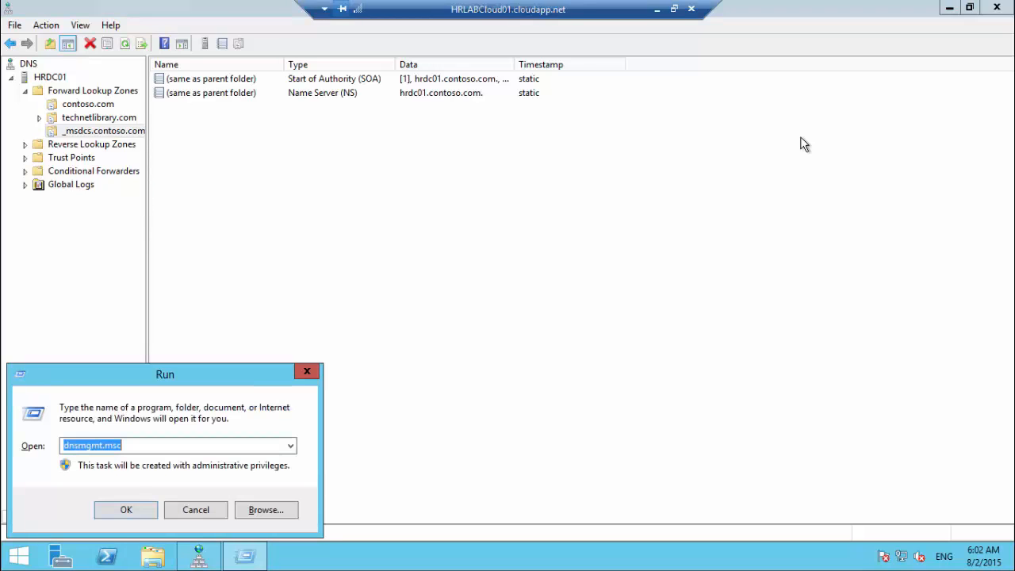
pyautogui.write('ncpa.')
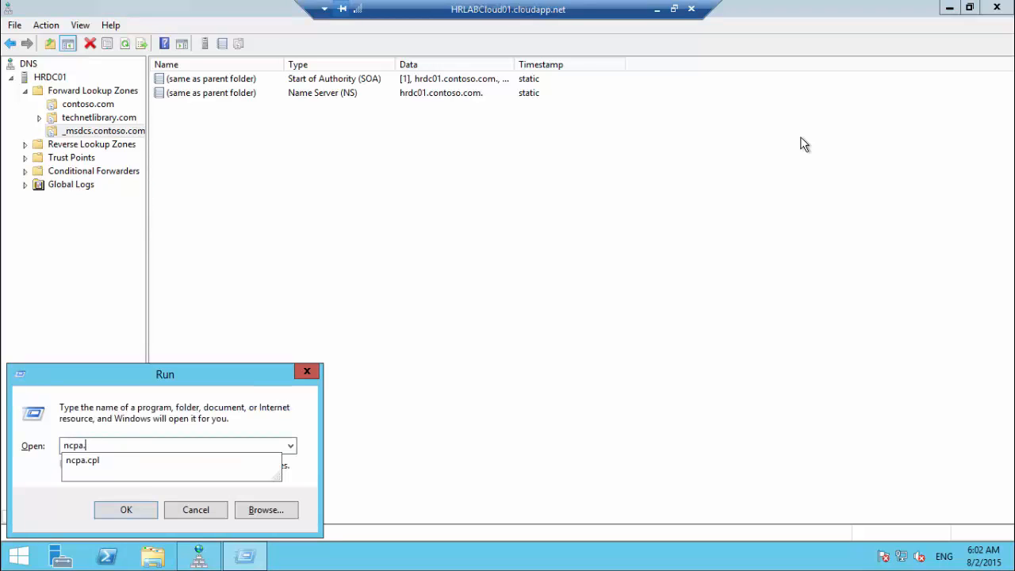
pyautogui.write('cpl')
pyautogui.press('Return')
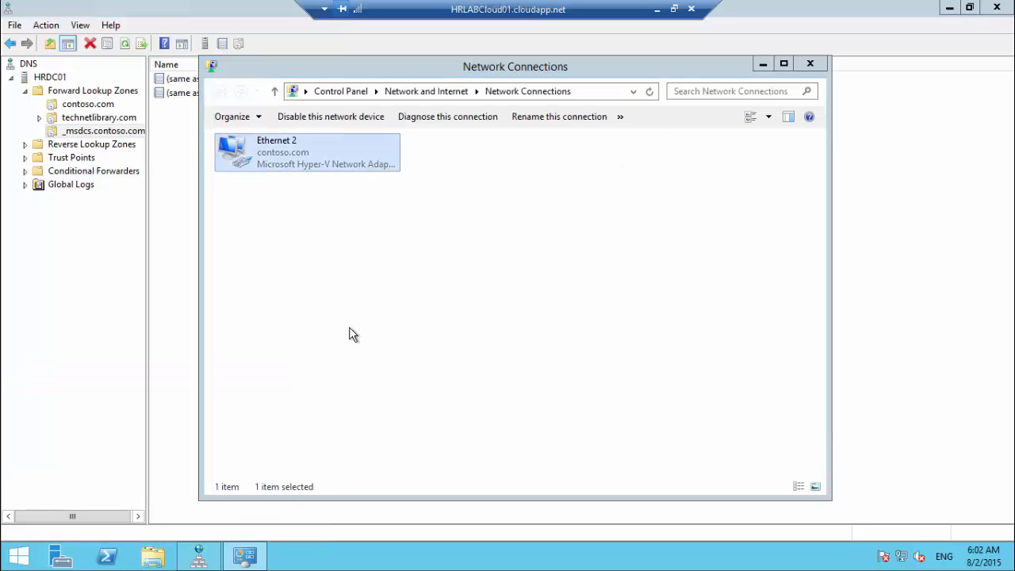
pyautogui.click(431, 406)
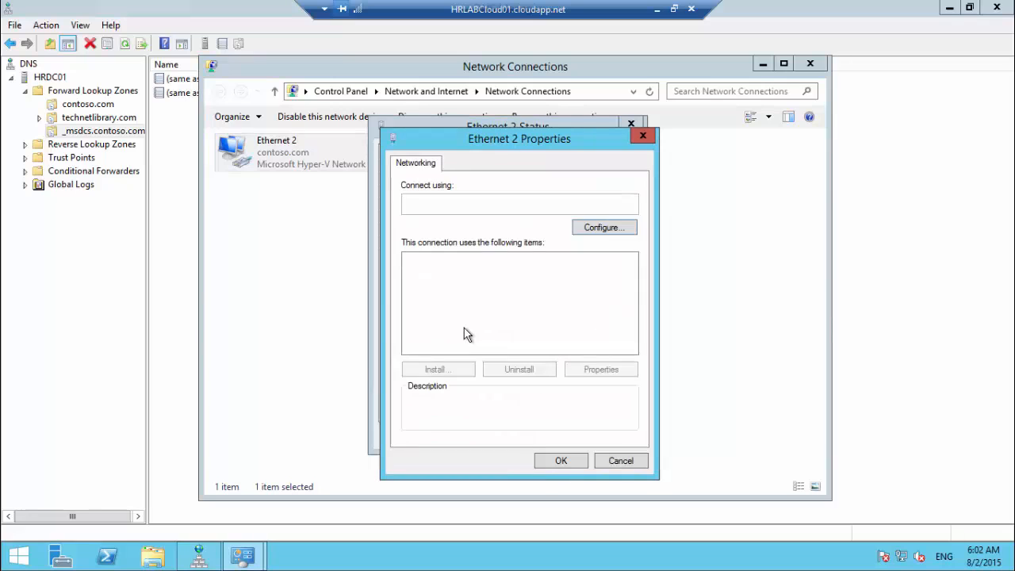
pyautogui.click(536, 348)
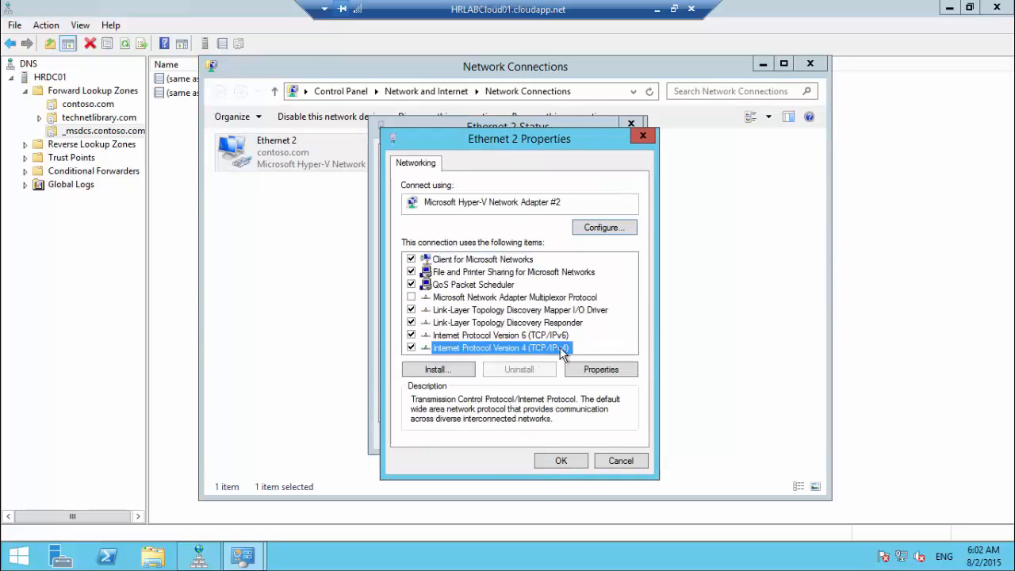
pyautogui.click(600, 370)
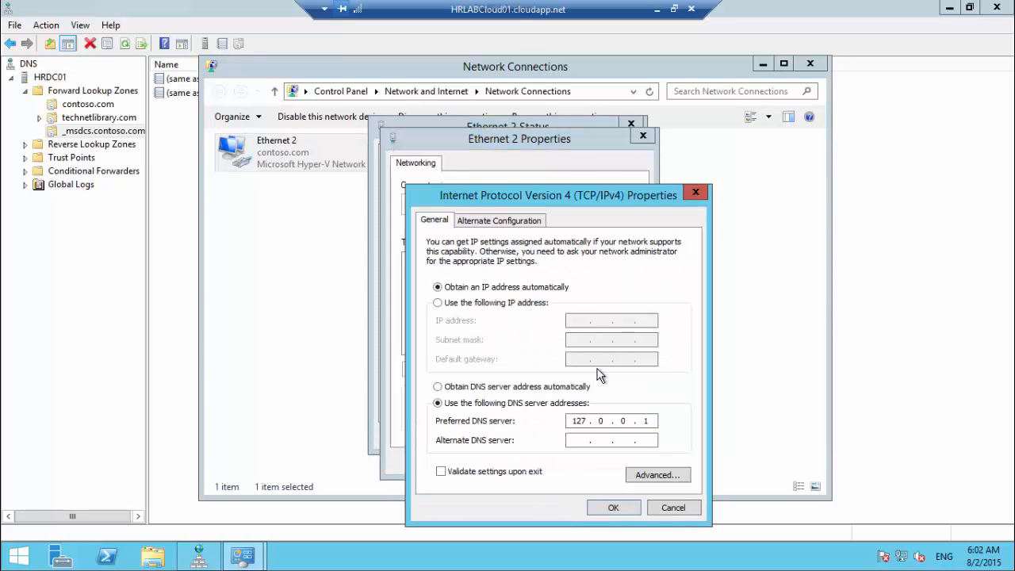
pyautogui.click(662, 479)
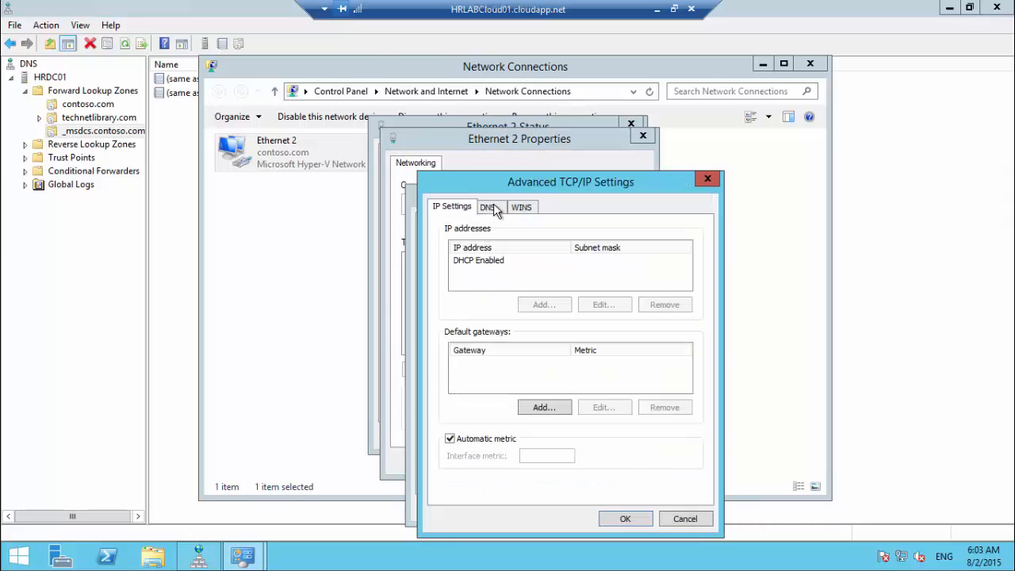
pyautogui.hotkey('ctrl', 'Tab')
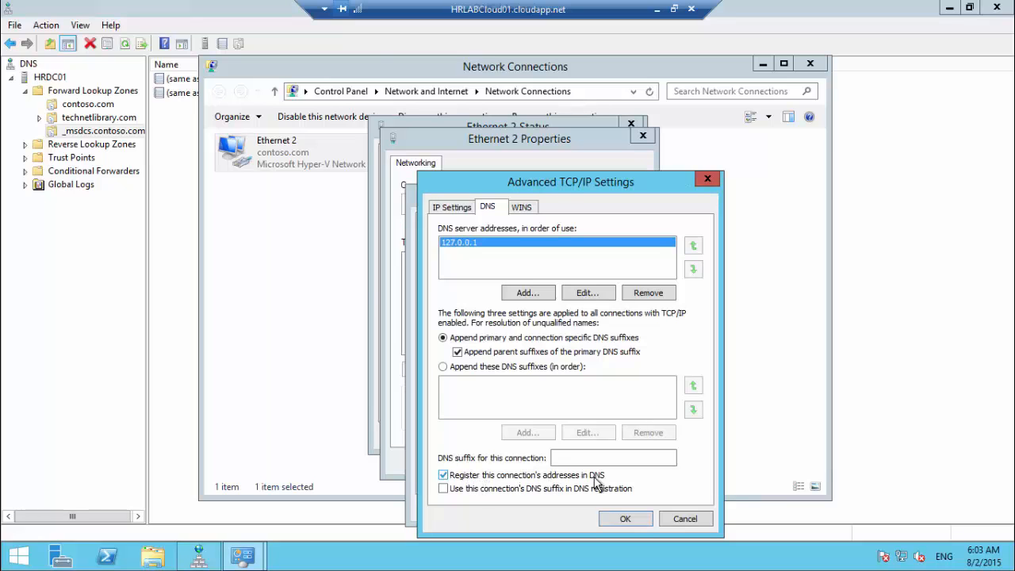
# Step: Close all Ethernet 2 dialogs and bring up the Run box for a command prompt
pyautogui.click(627, 520)
pyautogui.click(591, 506)
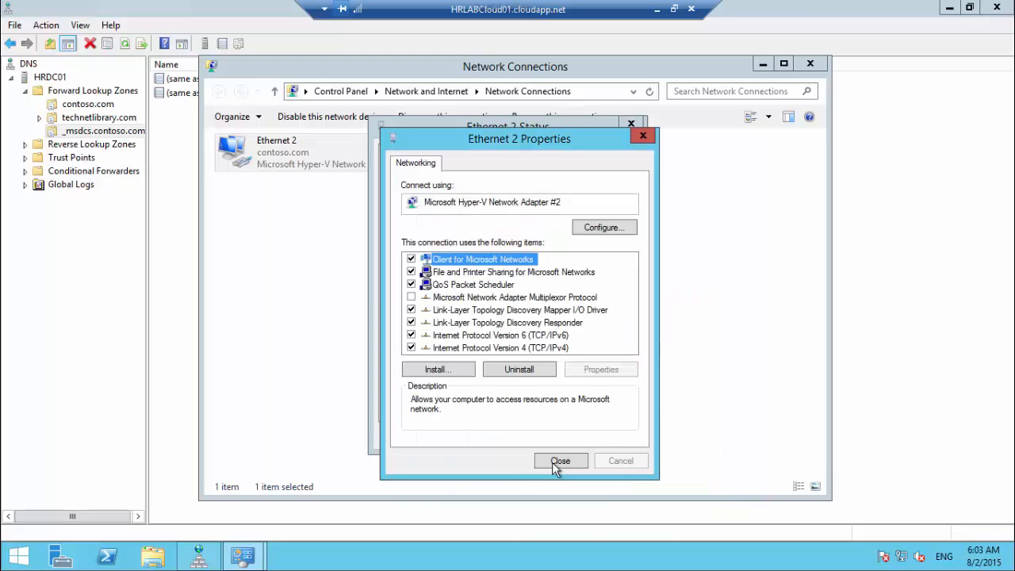
pyautogui.click(584, 459)
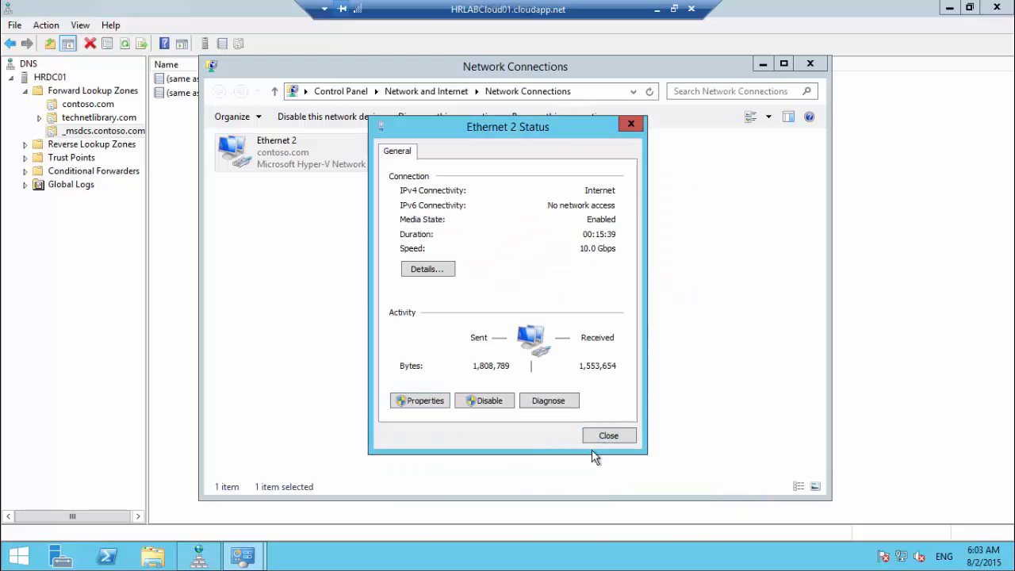
pyautogui.click(608, 436)
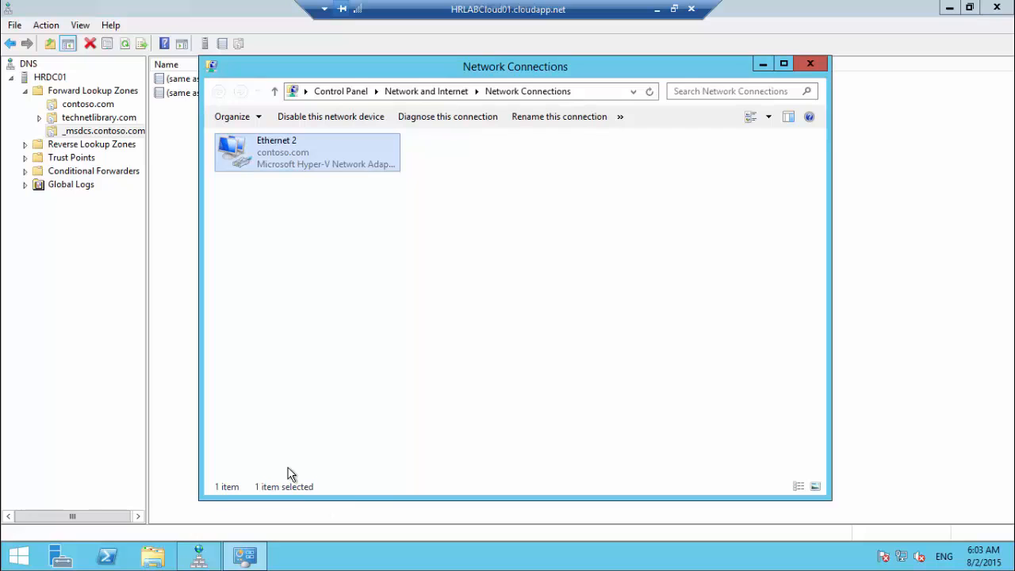
pyautogui.press('super+r')
# Step: Open Command Prompt and stop the Netlogon service with net stop netlogon
pyautogui.write('cmd')
pyautogui.press('Return')
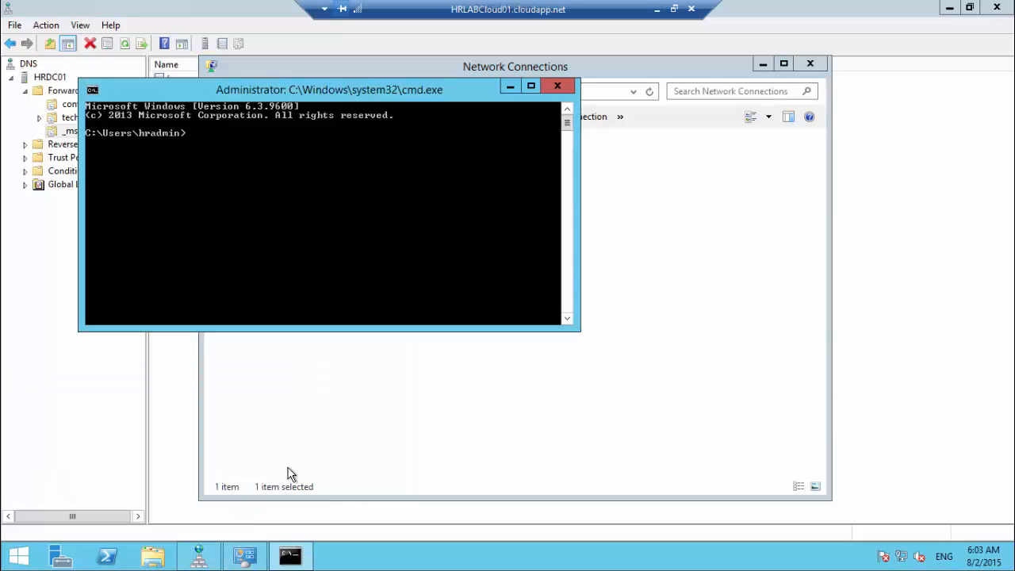
pyautogui.write('net stop netlogon')
pyautogui.press('Return')
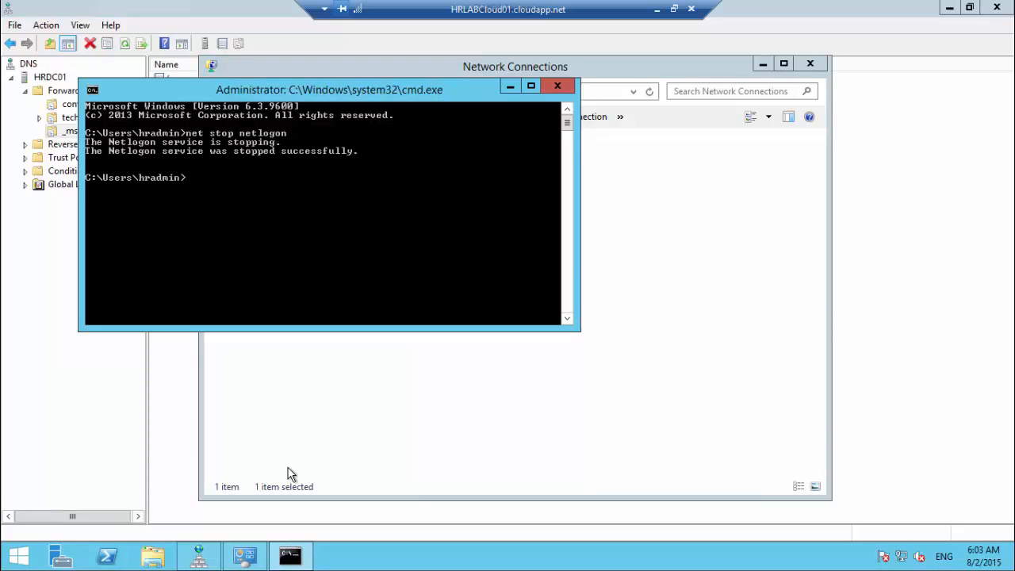
# Step: Start Netlogon again with net start netlogon and close the Network Connections window
pyautogui.write('net start netlogon')
pyautogui.press('Return')
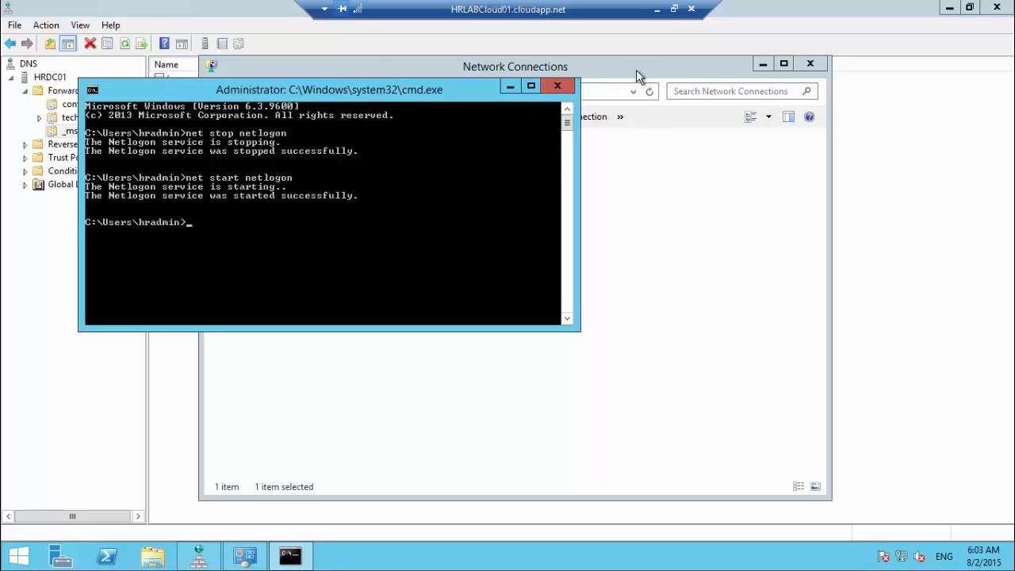
pyautogui.click(753, 78)
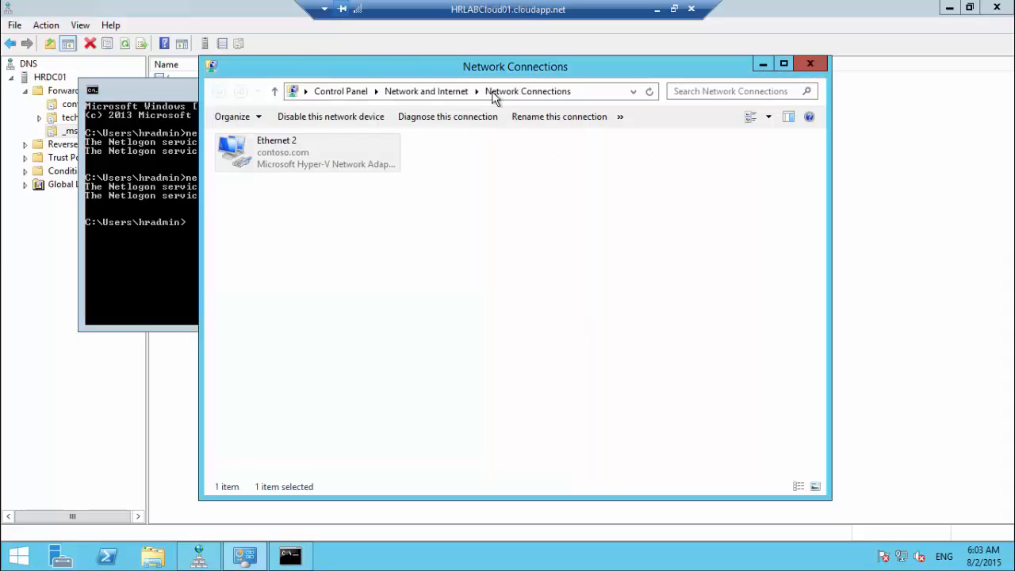
pyautogui.click(810, 64)
# Step: Back in DNS Manager, refresh _msdcs.contoso.com and expand dc down to its _tcp service records
pyautogui.hotkey('alt', 'Tab')
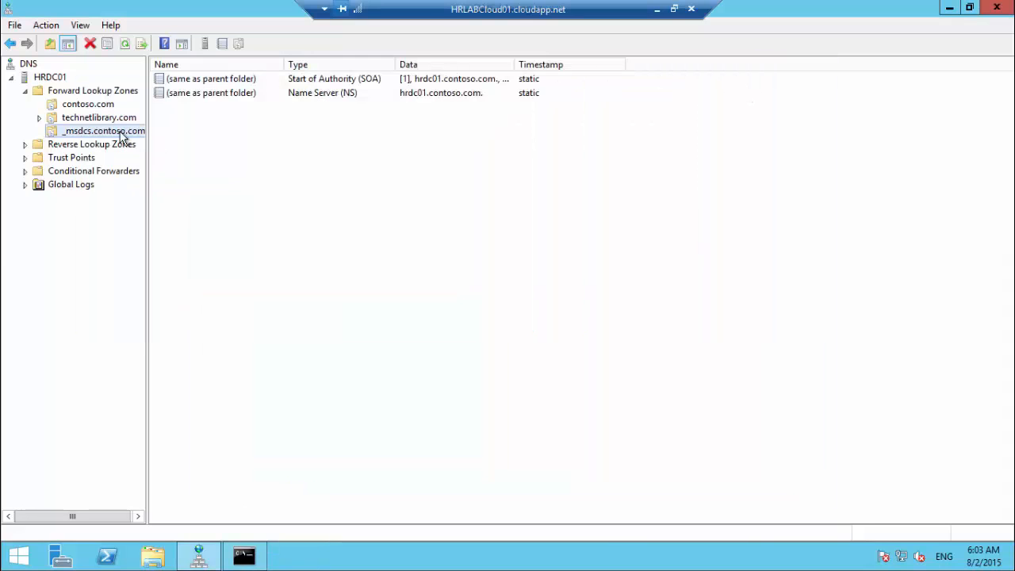
pyautogui.click(124, 43)
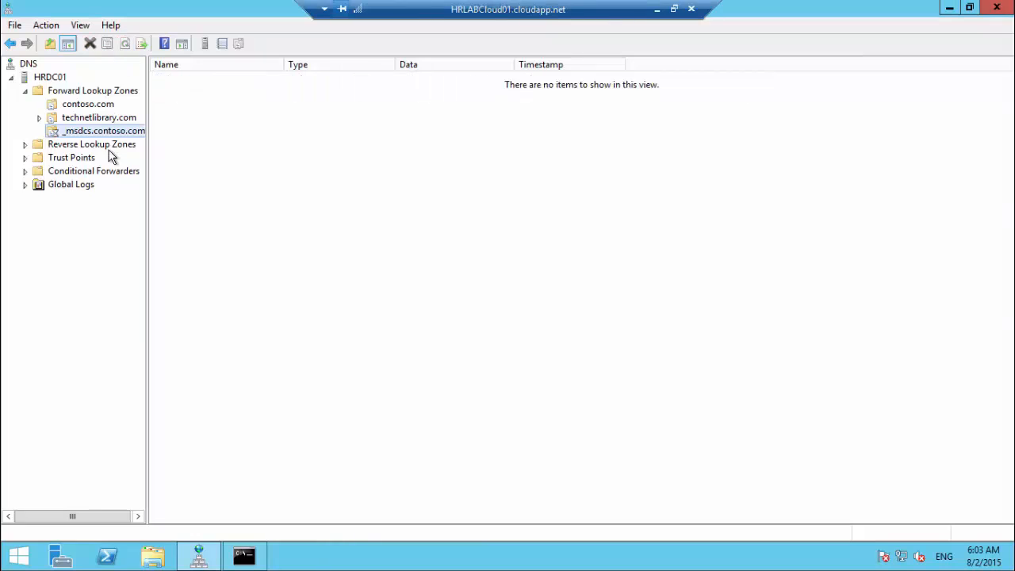
pyautogui.click(39, 131)
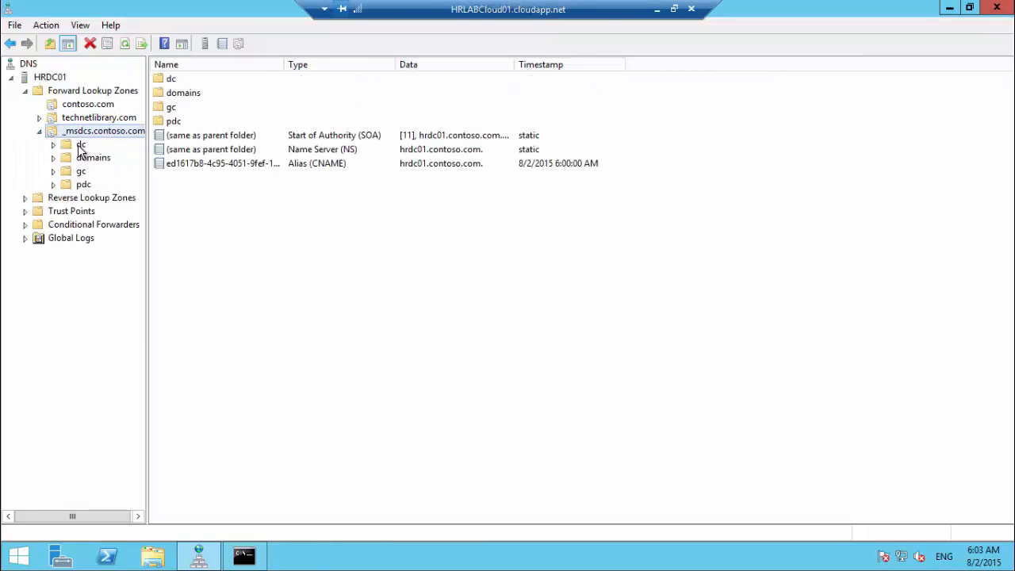
pyautogui.click(80, 146)
pyautogui.click(54, 144)
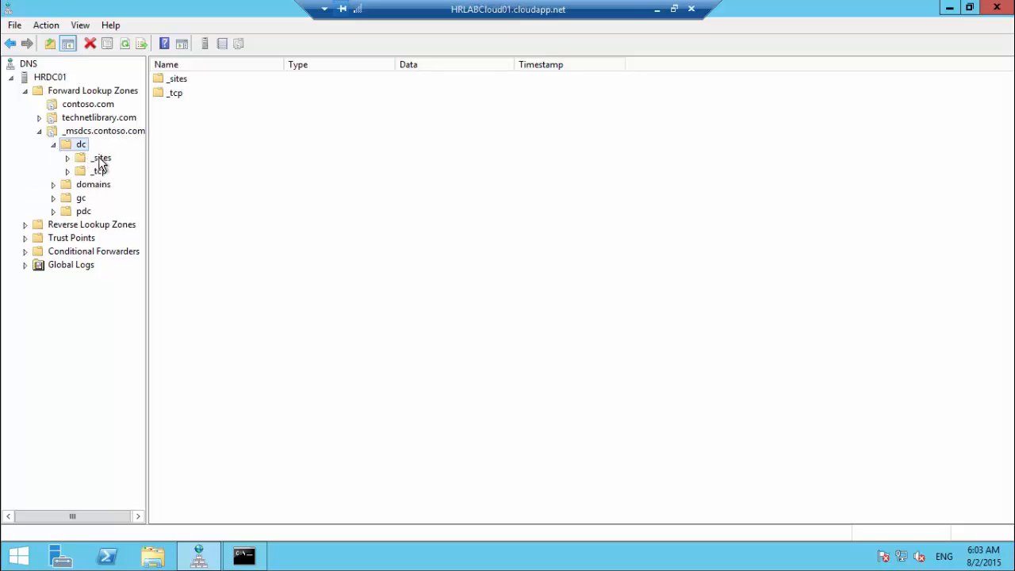
pyautogui.click(100, 158)
pyautogui.click(98, 173)
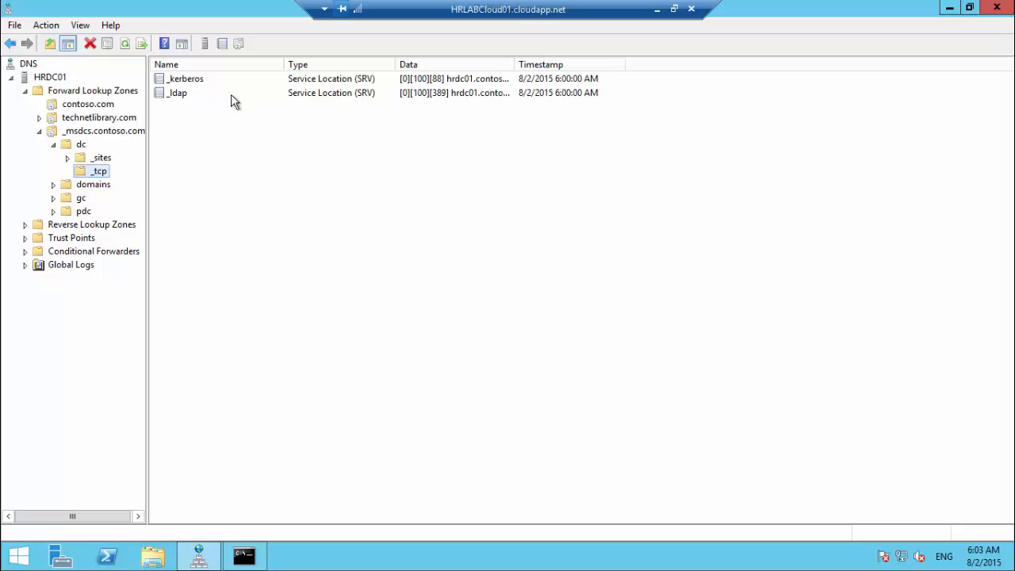
# Step: View the dc _ldap SRV record's properties and close them without changes
pyautogui.click(358, 93)
pyautogui.doubleClick(347, 105)
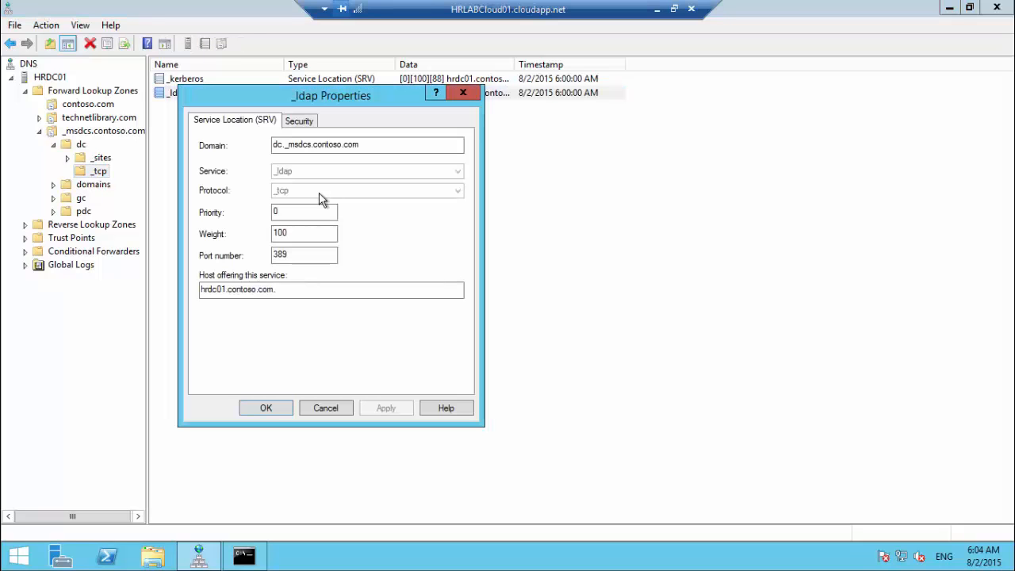
pyautogui.moveTo(340, 100); pyautogui.dragTo(512, 129)
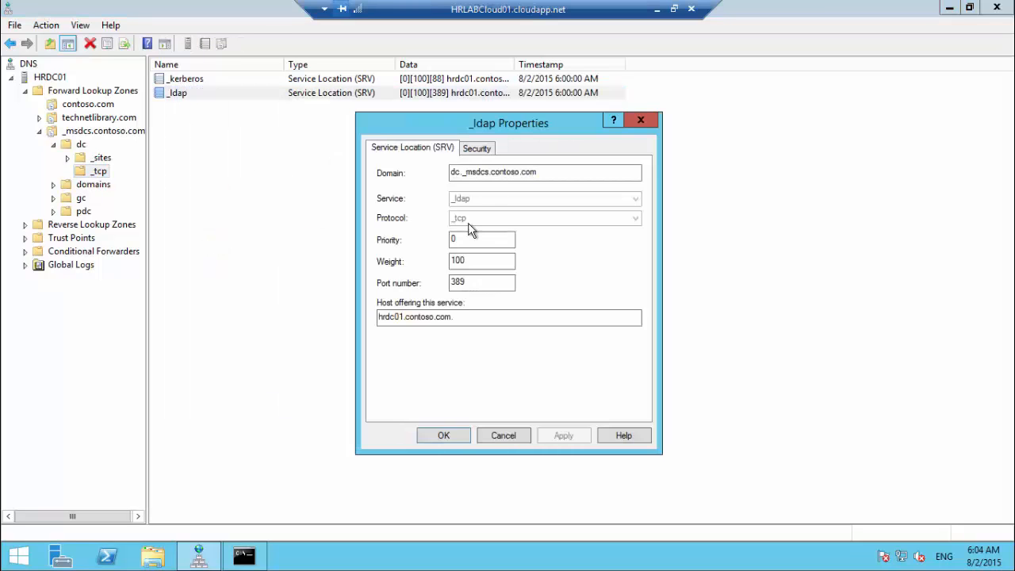
pyautogui.click(503, 435)
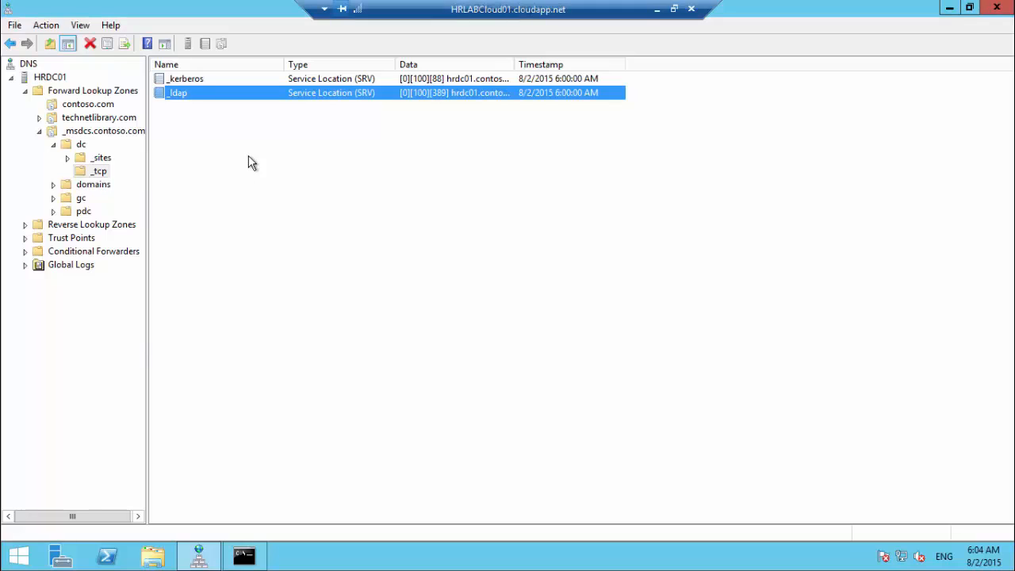
# Step: Open the gc _tcp _ldap record and review its domain, host, port 3268, weight 100, priority 0
pyautogui.click(186, 78)
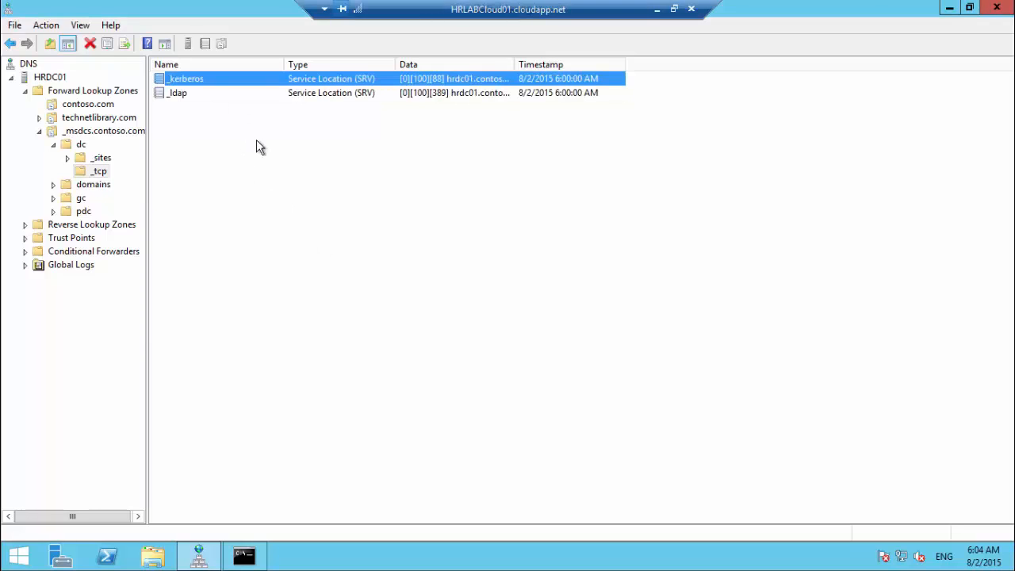
pyautogui.doubleClick(66, 198)
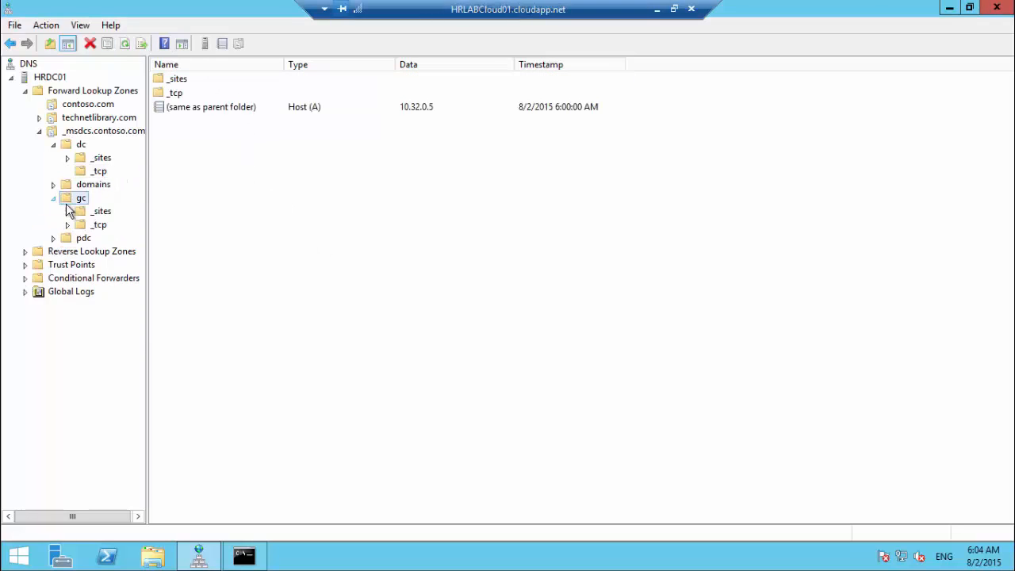
pyautogui.click(98, 224)
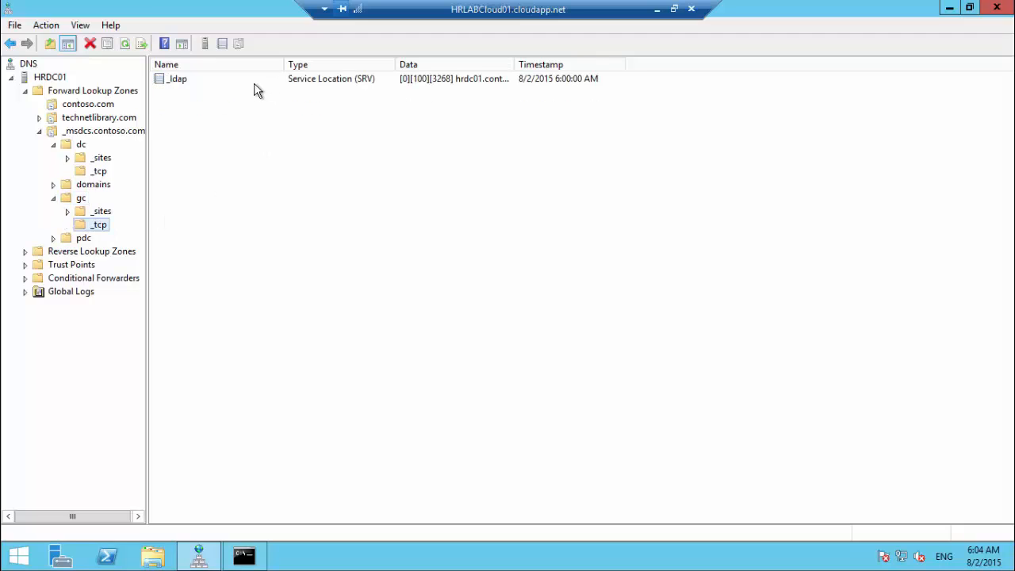
pyautogui.click(189, 83)
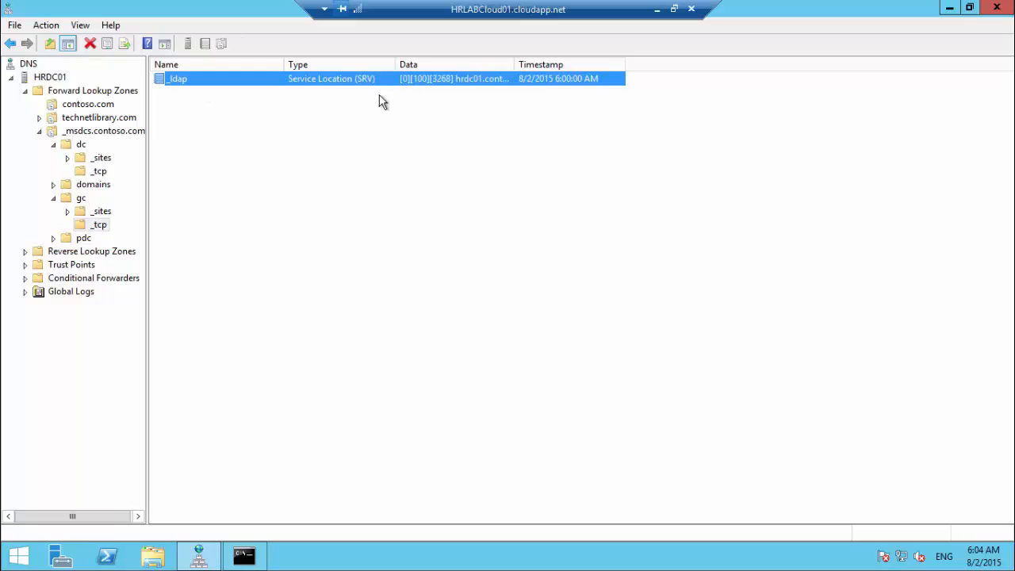
pyautogui.doubleClick(359, 81)
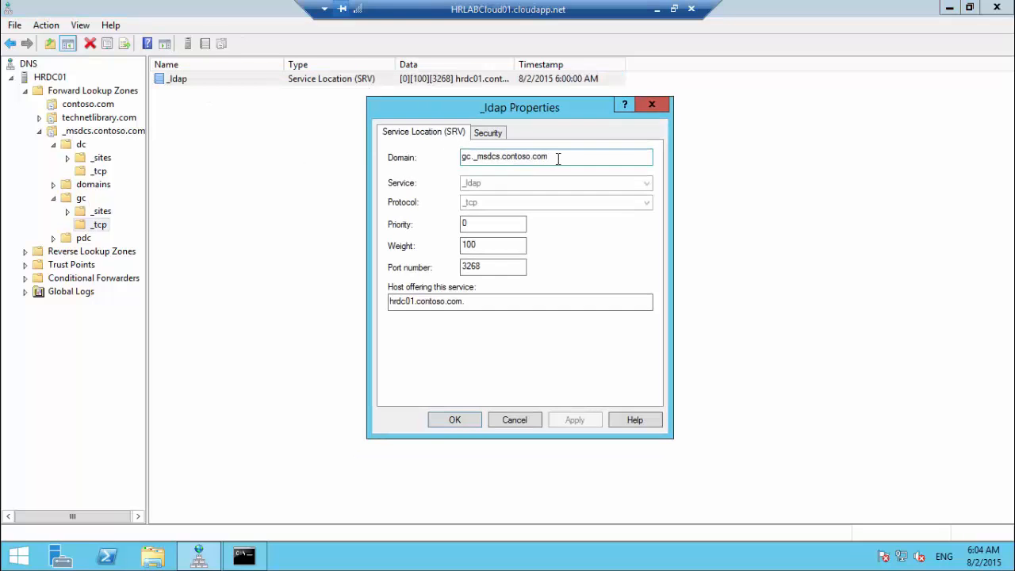
pyautogui.moveTo(565, 157); pyautogui.dragTo(452, 157)
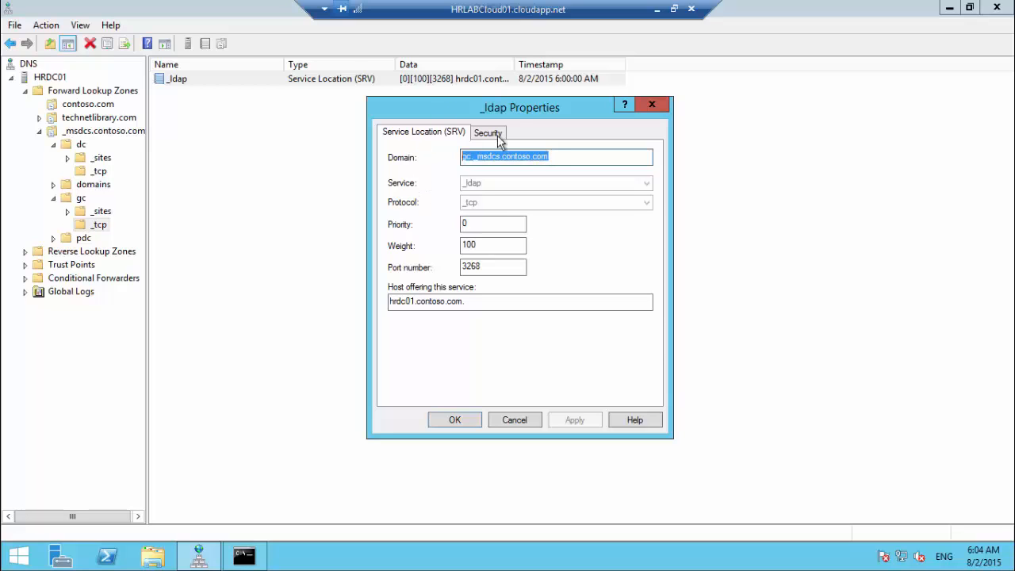
pyautogui.moveTo(474, 301); pyautogui.dragTo(384, 302)
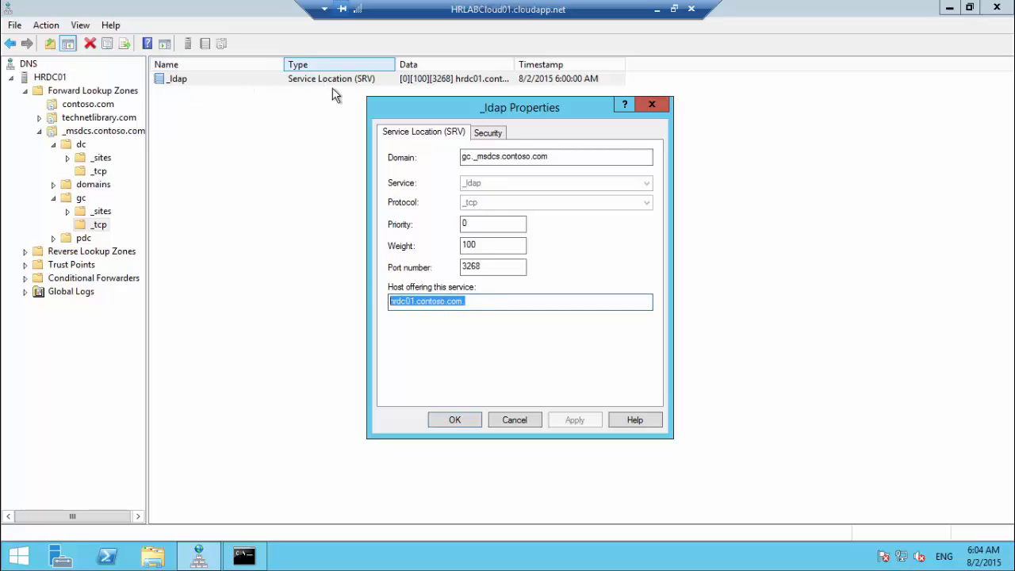
pyautogui.moveTo(482, 266); pyautogui.dragTo(456, 266)
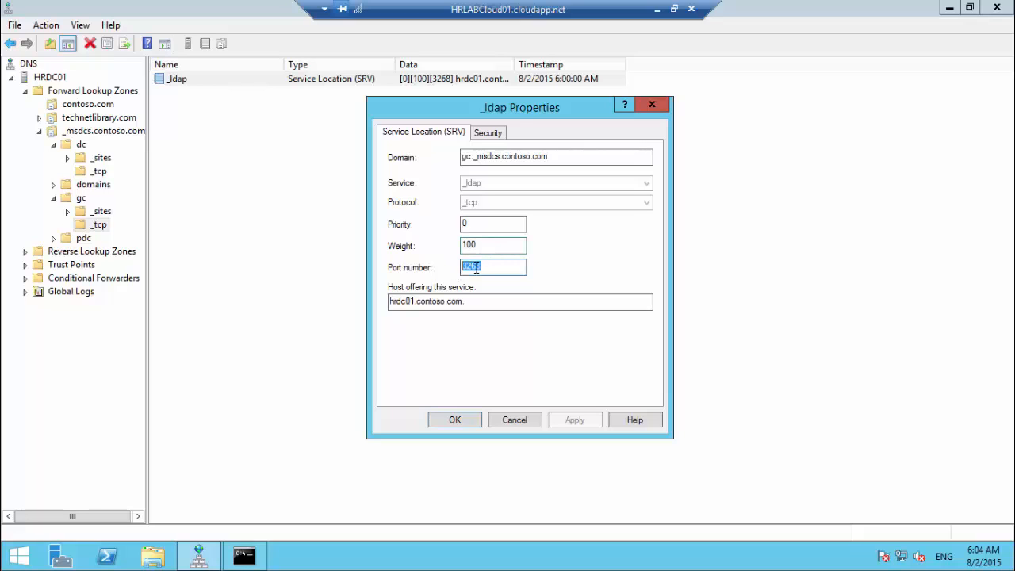
pyautogui.doubleClick(458, 247)
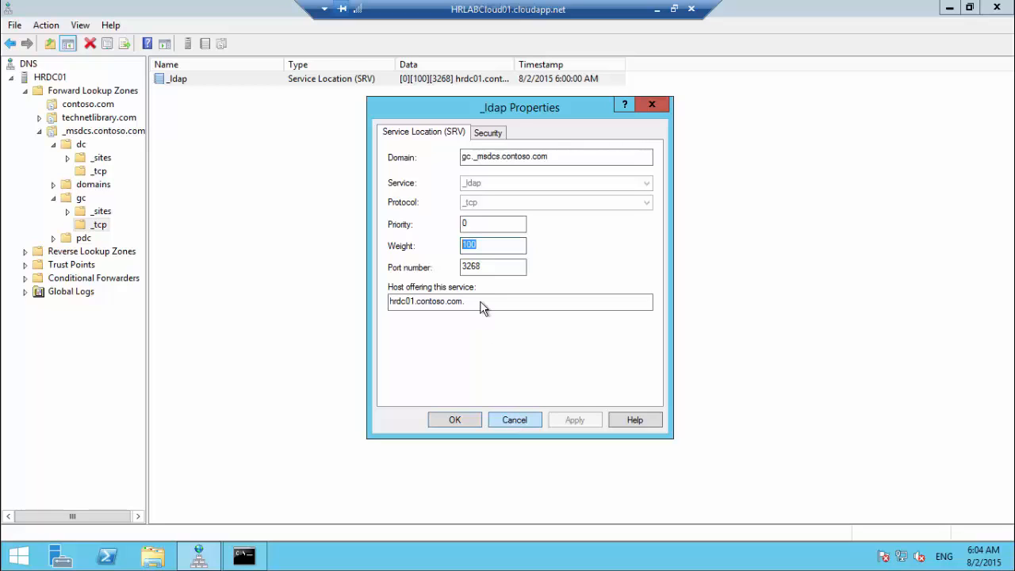
pyautogui.doubleClick(470, 224)
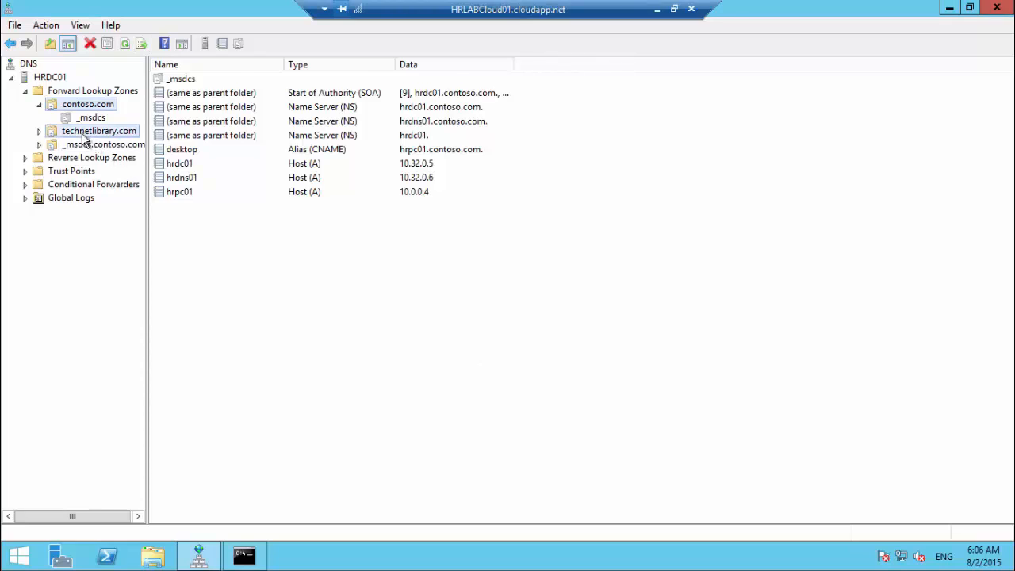
# Step: Delete the technetlibrary.com zone, confirming the deletion
pyautogui.click(82, 133)
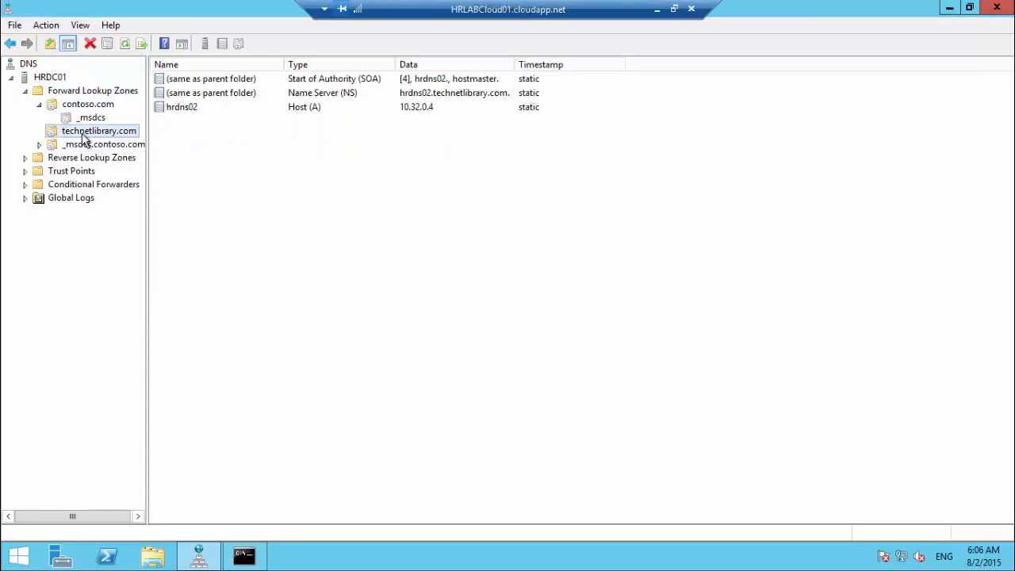
pyautogui.rightClick(84, 138)
pyautogui.click(125, 233)
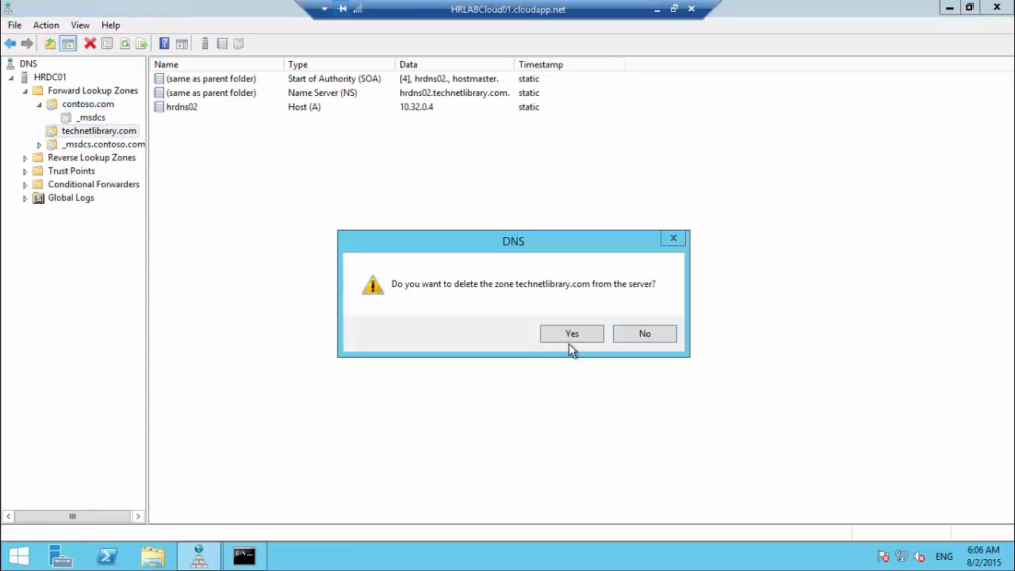
pyautogui.click(564, 337)
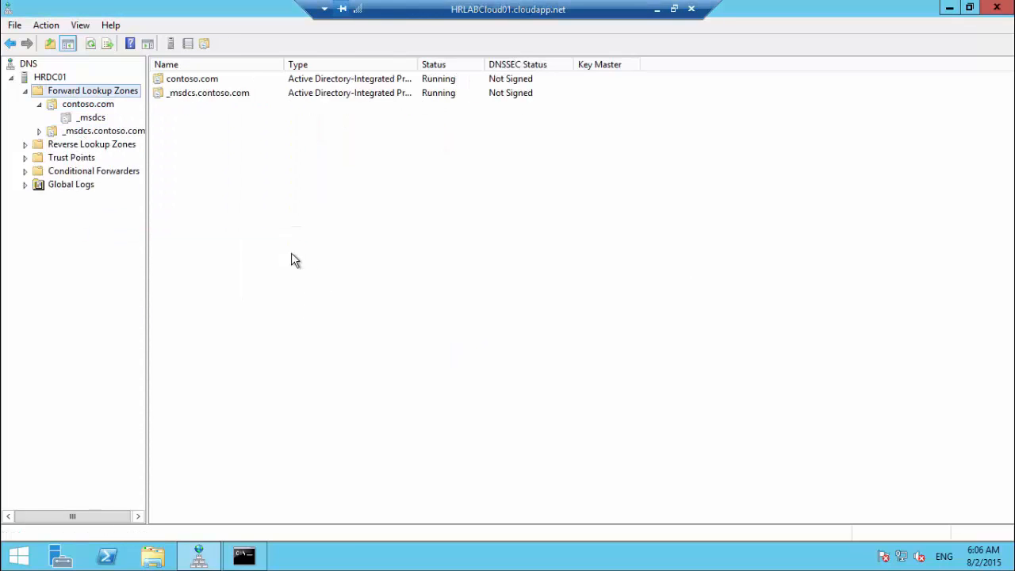
# Step: Check _msdcs.contoso.com's zone properties without changes, then minimize the HRDC01 remote session
pyautogui.click(84, 133)
pyautogui.click(39, 104)
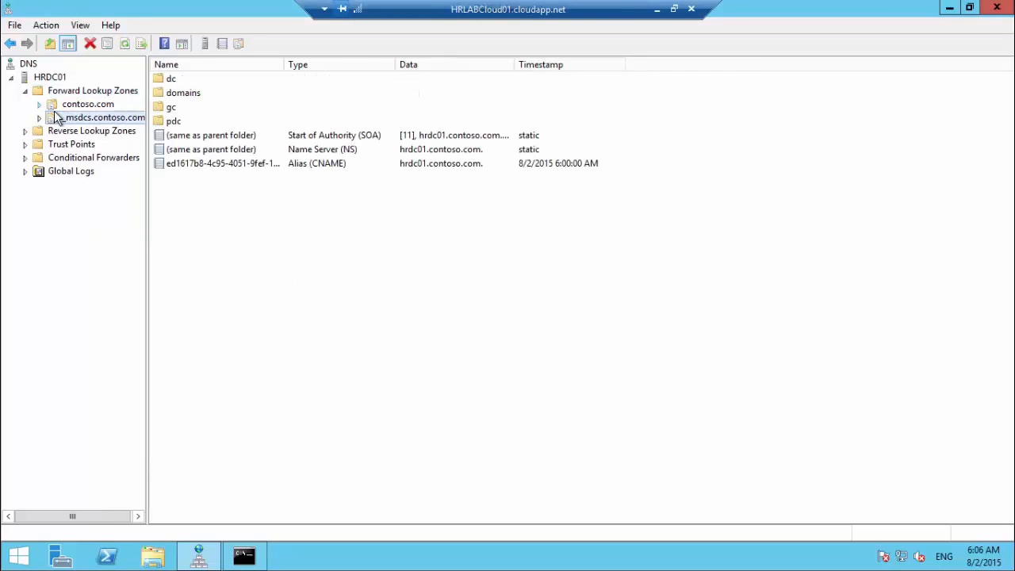
pyautogui.rightClick(85, 120)
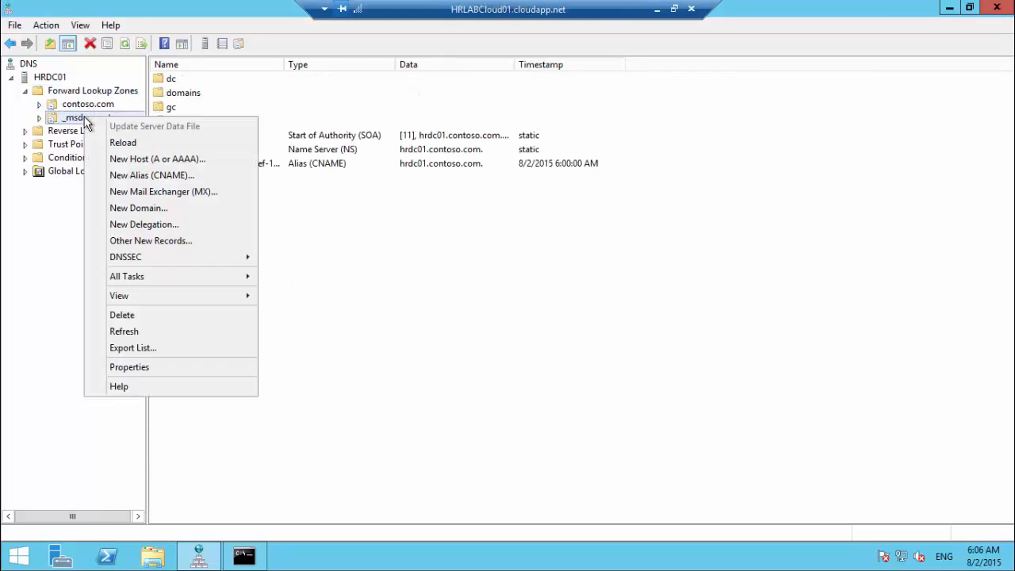
pyautogui.click(141, 372)
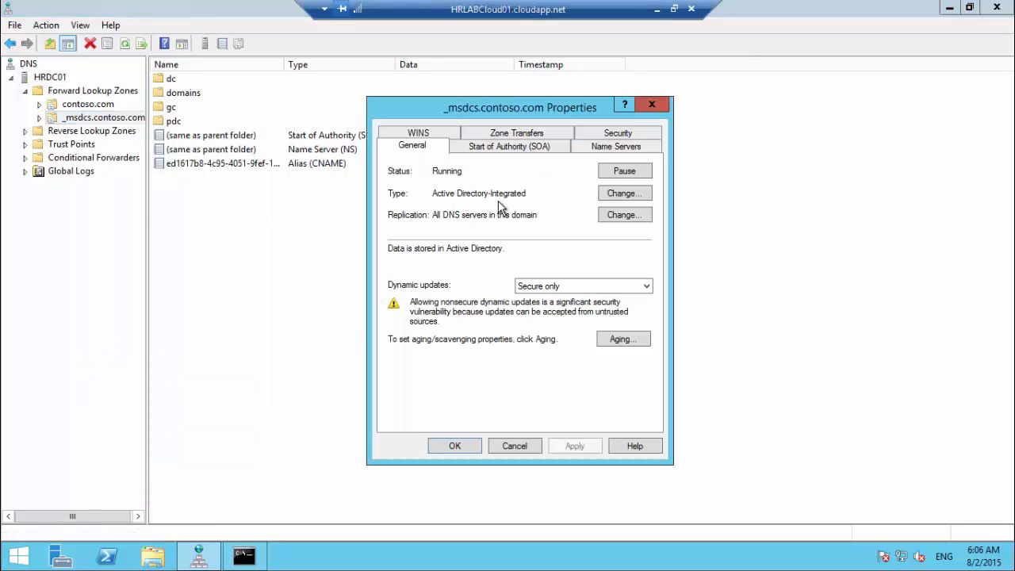
pyautogui.click(515, 446)
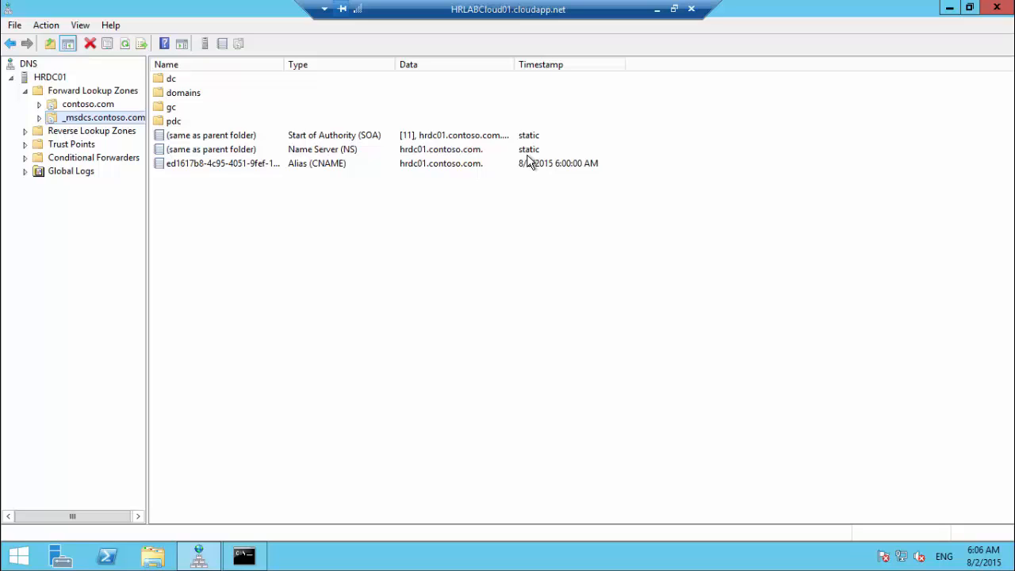
pyautogui.click(656, 9)
# Step: Switch to the HRDNS01 session and start a role-based Add Roles and Features install on hrdns01
pyautogui.click(476, 559)
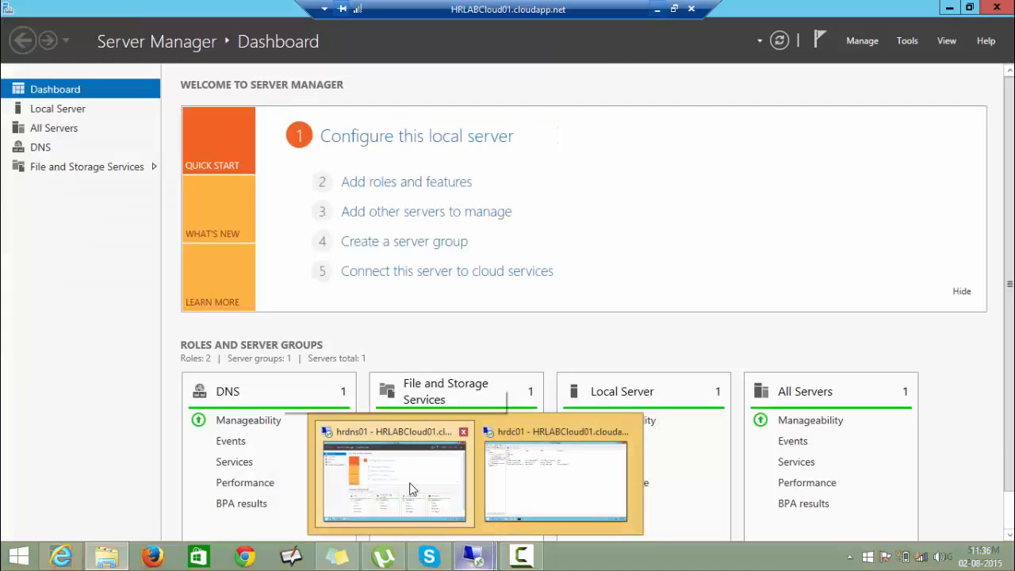
pyautogui.click(413, 490)
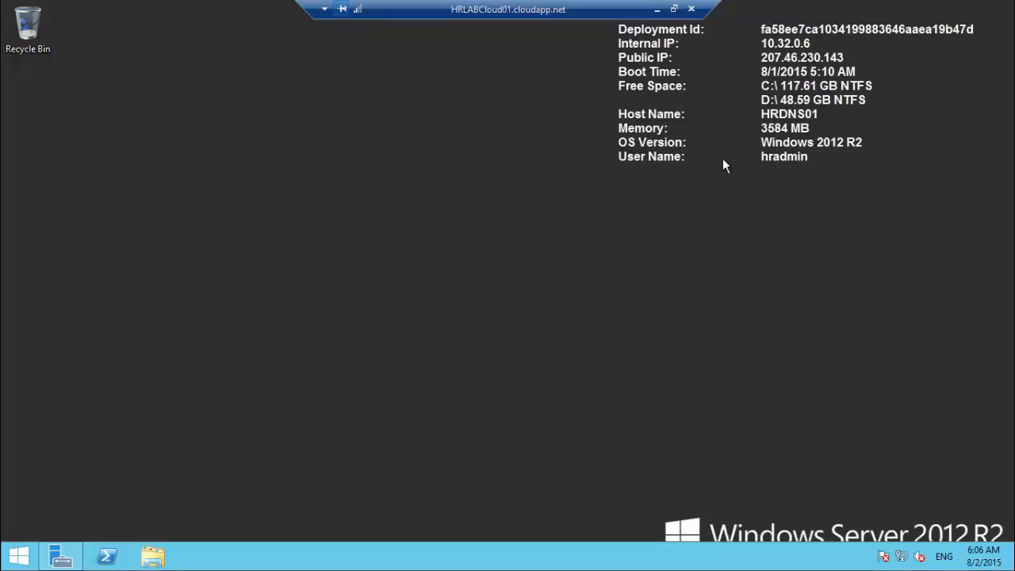
pyautogui.click(62, 556)
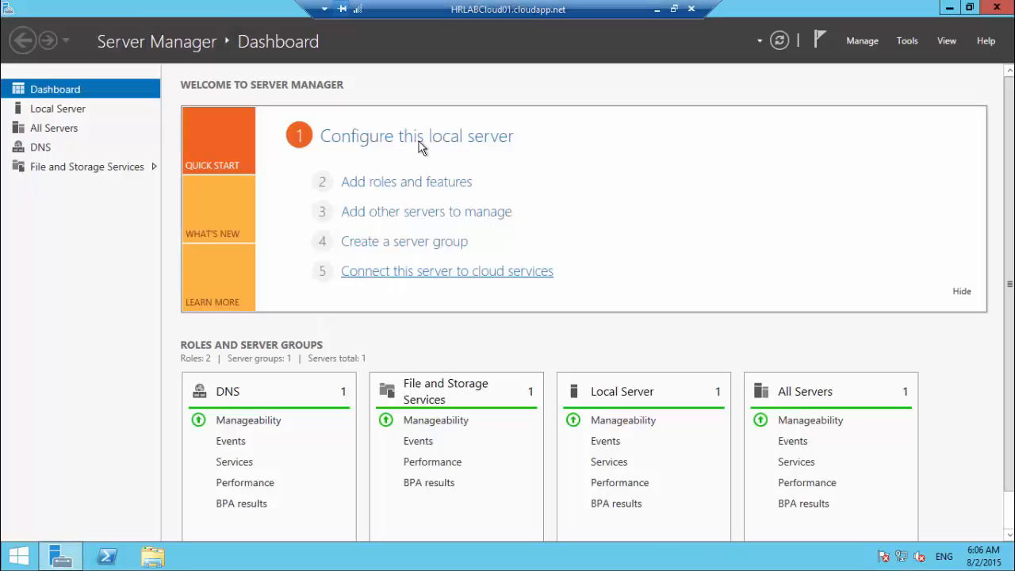
pyautogui.click(416, 196)
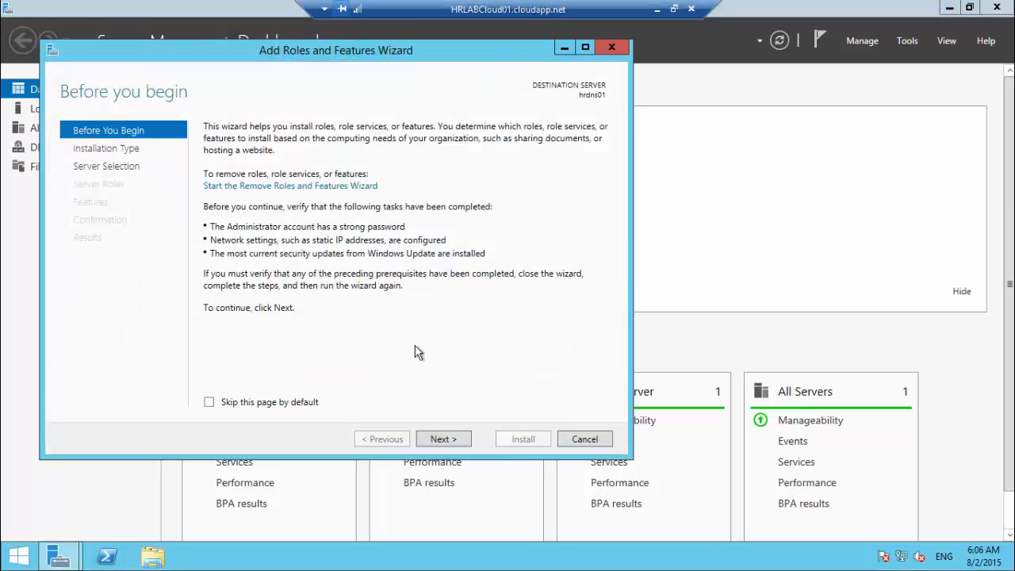
pyautogui.click(452, 420)
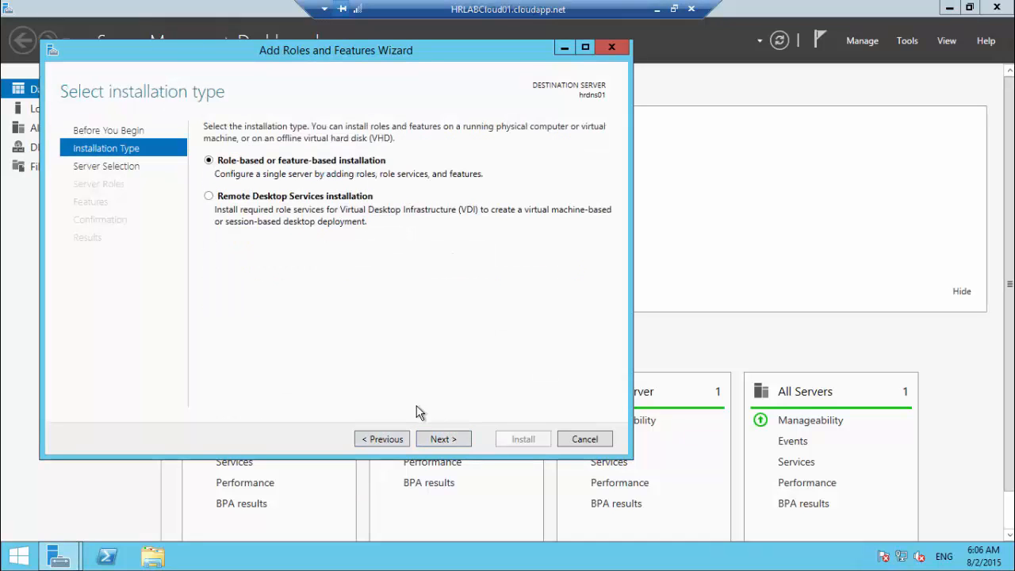
pyautogui.click(442, 441)
pyautogui.click(446, 441)
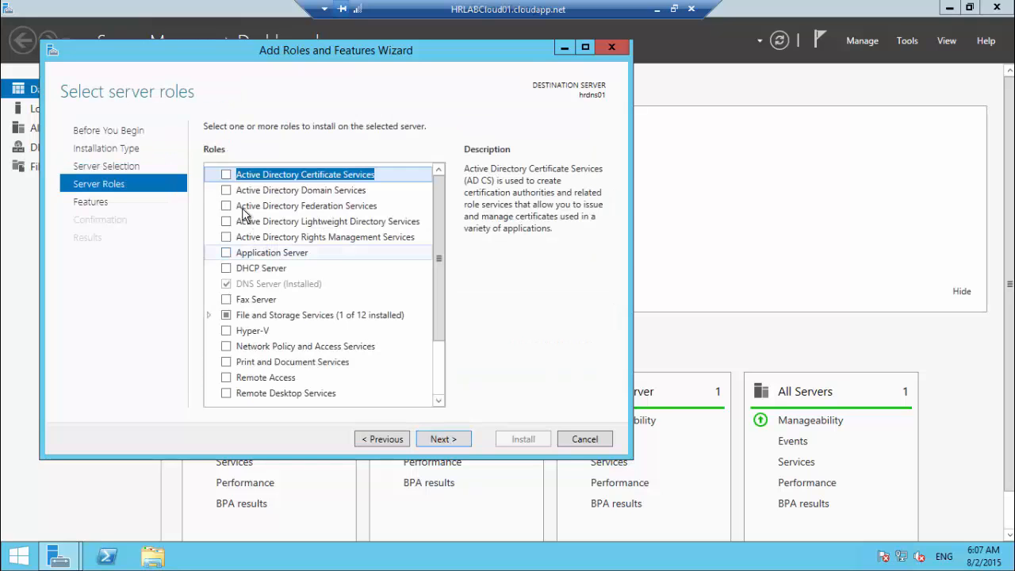
# Step: Select Active Directory Domain Services with its management features, allow automatic restart, and install
pyautogui.click(226, 190)
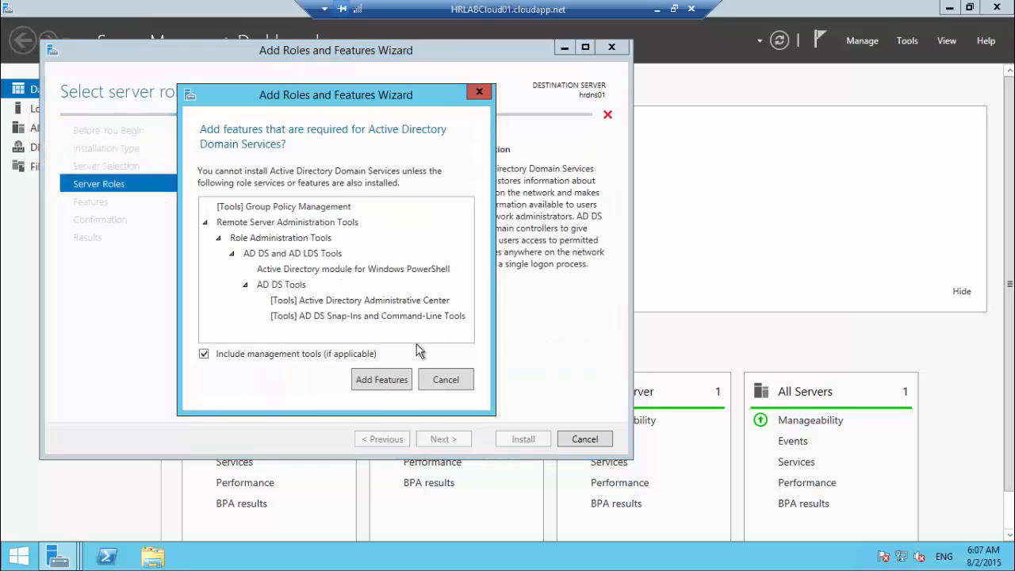
pyautogui.click(394, 379)
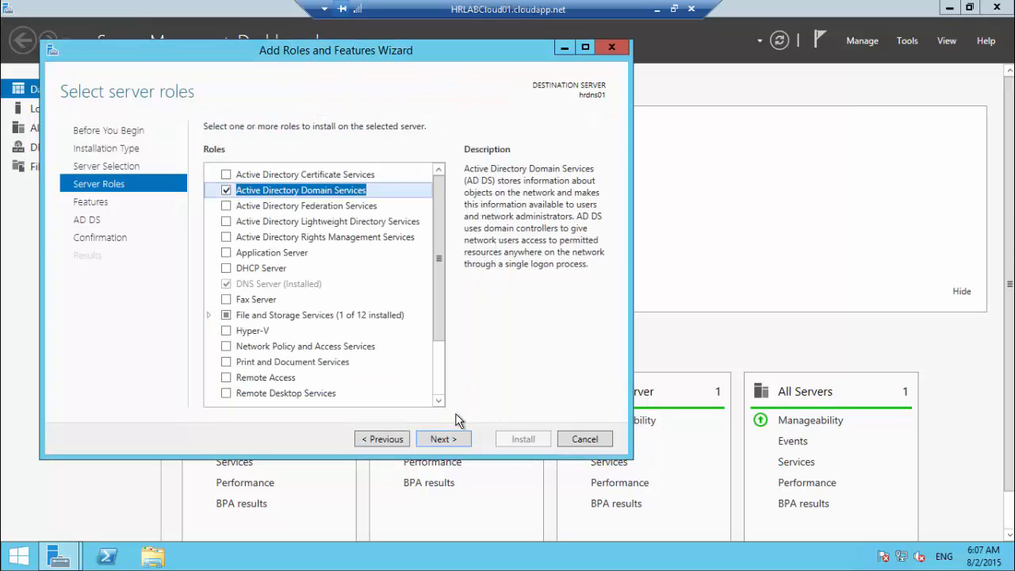
pyautogui.click(441, 439)
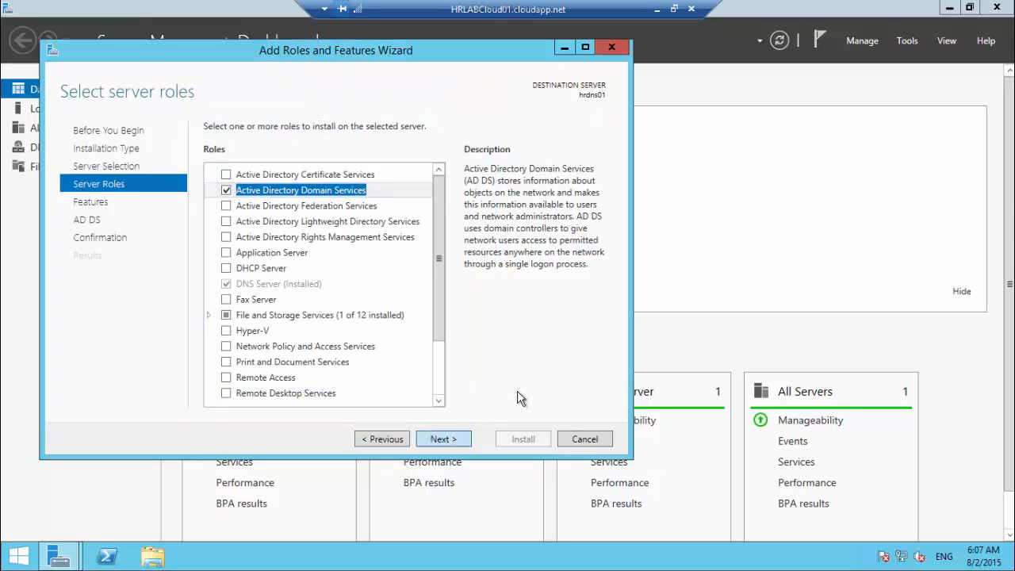
pyautogui.click(455, 440)
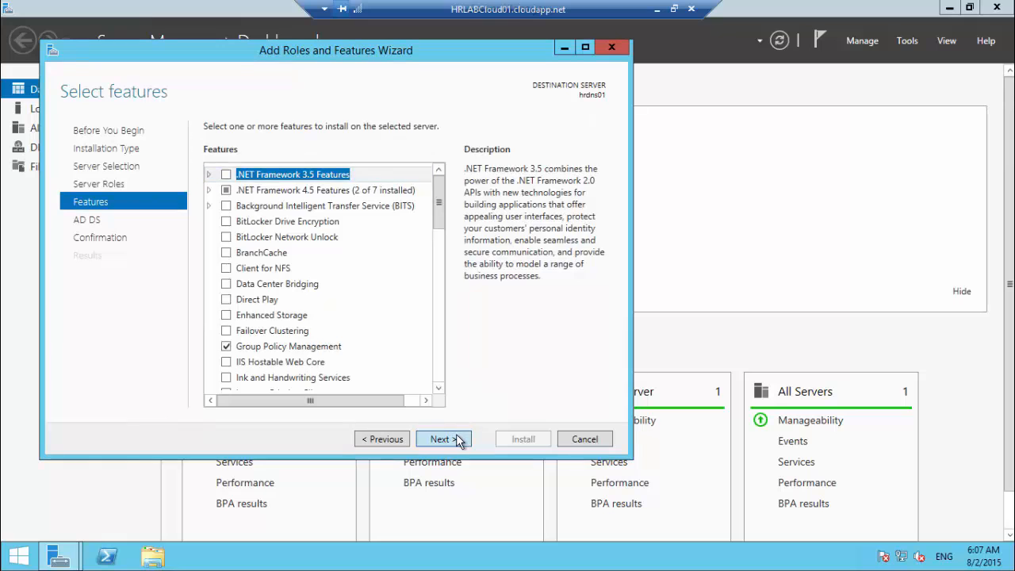
pyautogui.click(457, 440)
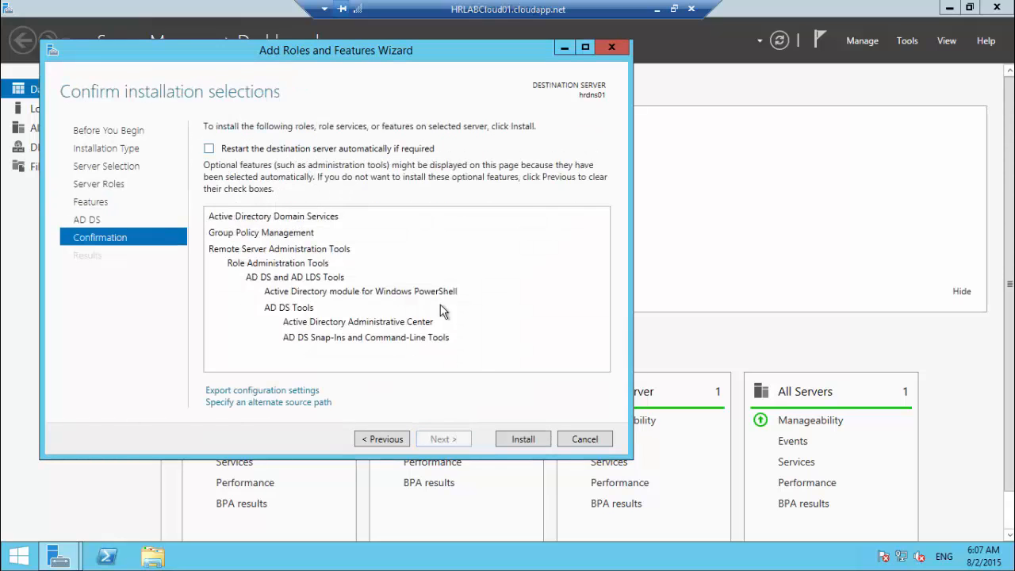
pyautogui.click(298, 149)
pyautogui.click(563, 331)
pyautogui.click(523, 439)
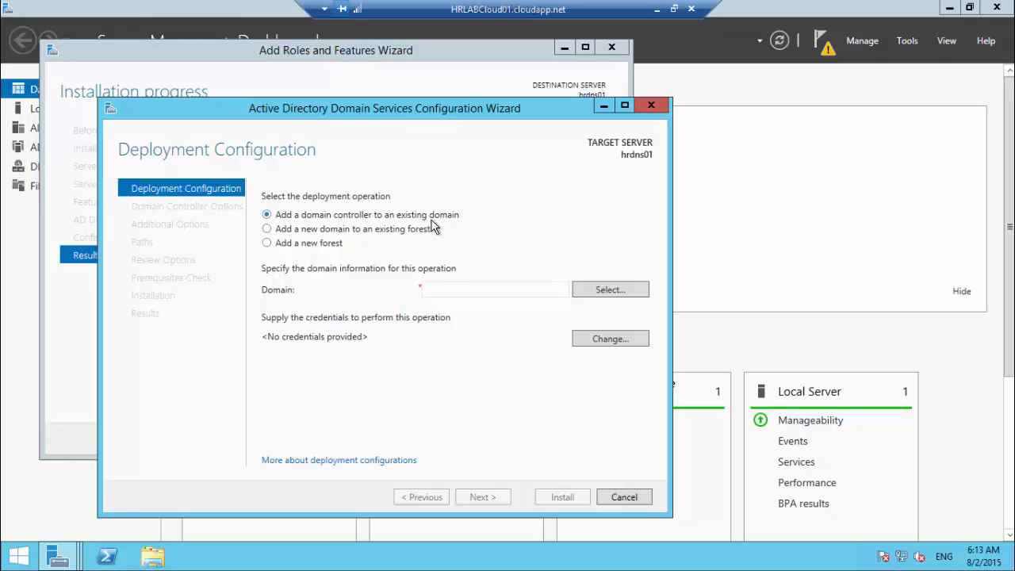
# Step: Enter contoso.com as the target domain and start the forest lookup
pyautogui.click(452, 284)
pyautogui.write('contoso.com')
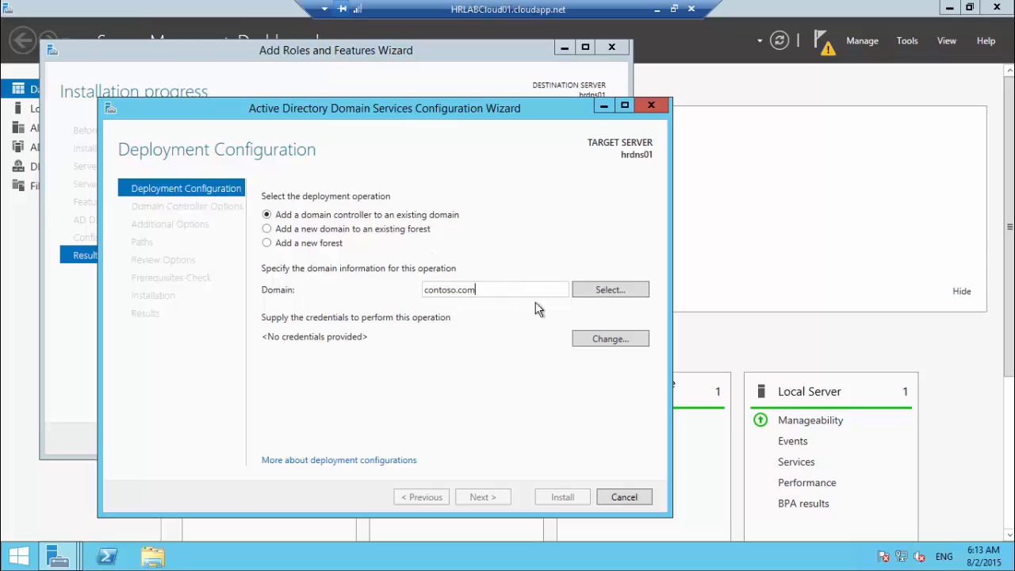
pyautogui.click(594, 285)
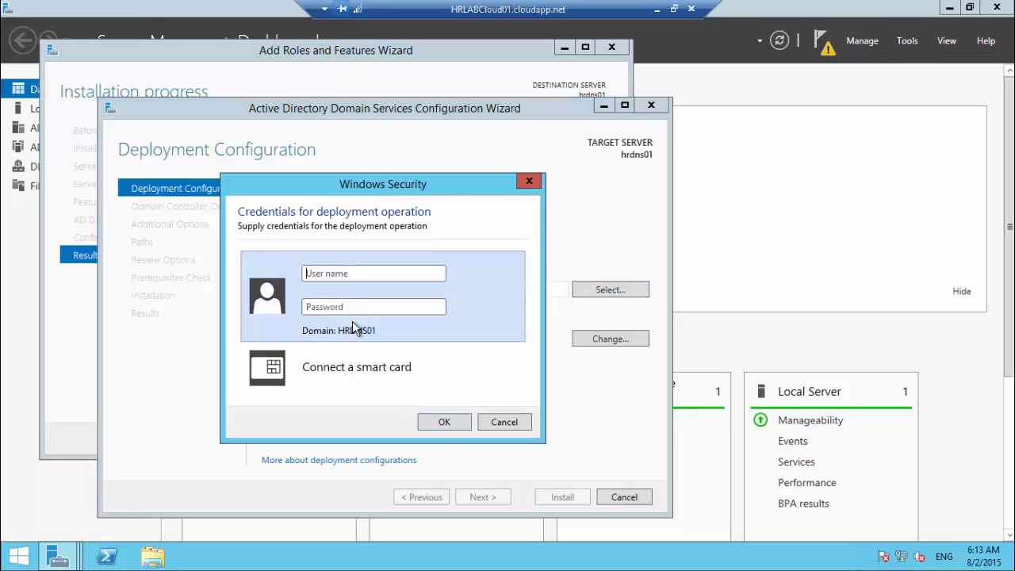
# Step: Submit the administrator user name and password, then dismiss the domain contact error
pyautogui.click(332, 272)
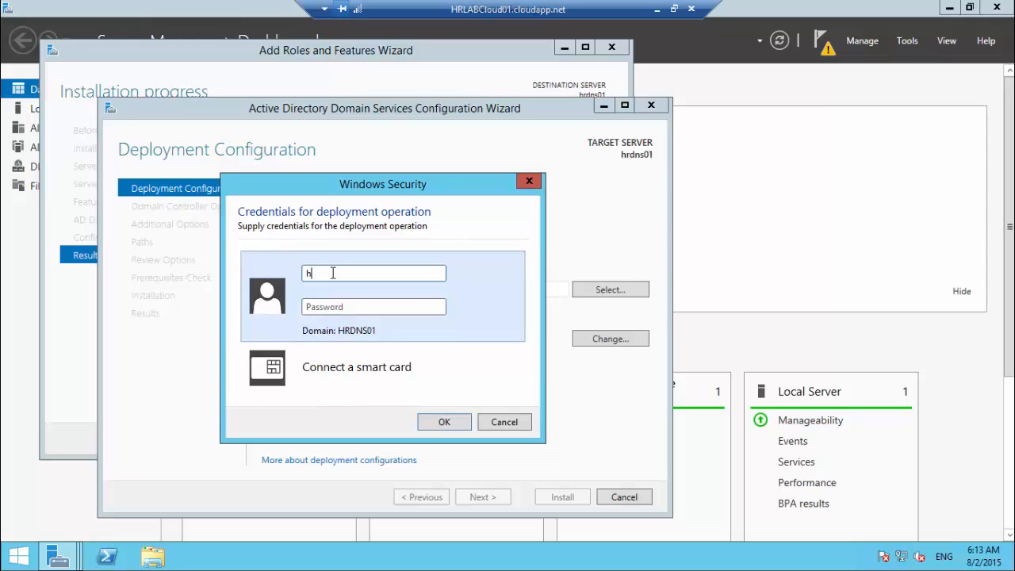
pyautogui.write('hradmin')
pyautogui.press('Tab')
pyautogui.write('P')
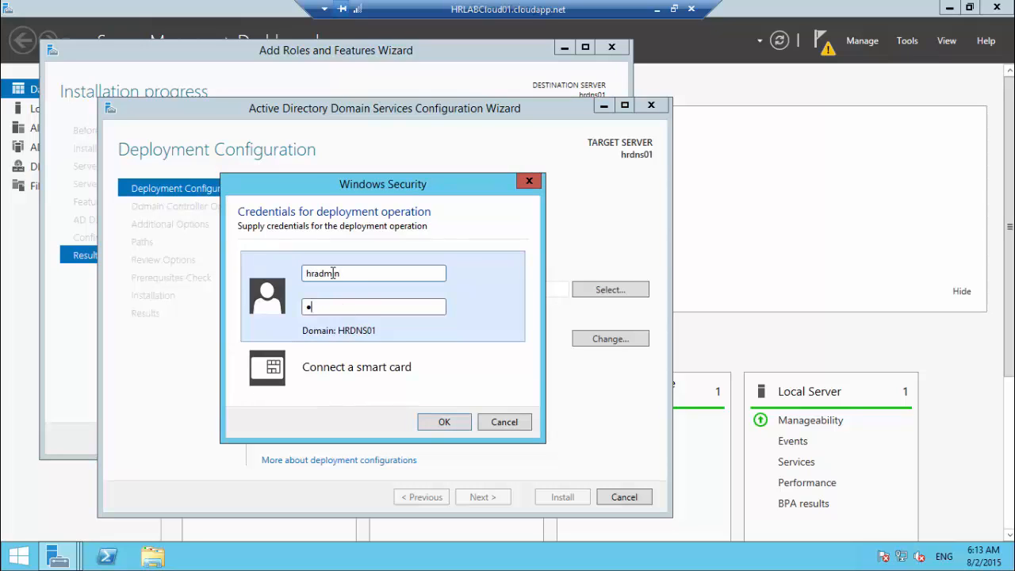
pyautogui.write('•••••••••')
pyautogui.press('Return')
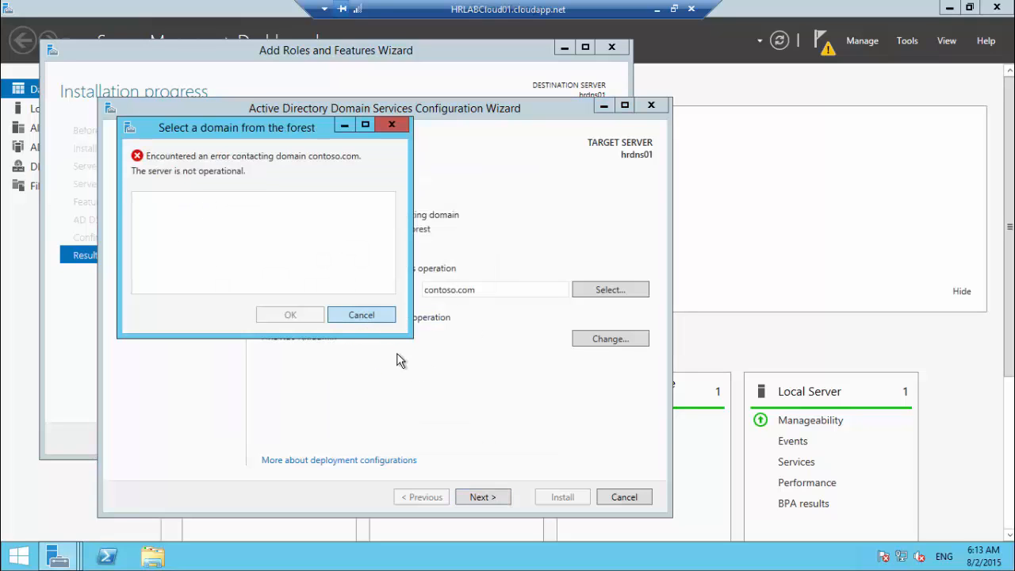
pyautogui.press('Escape')
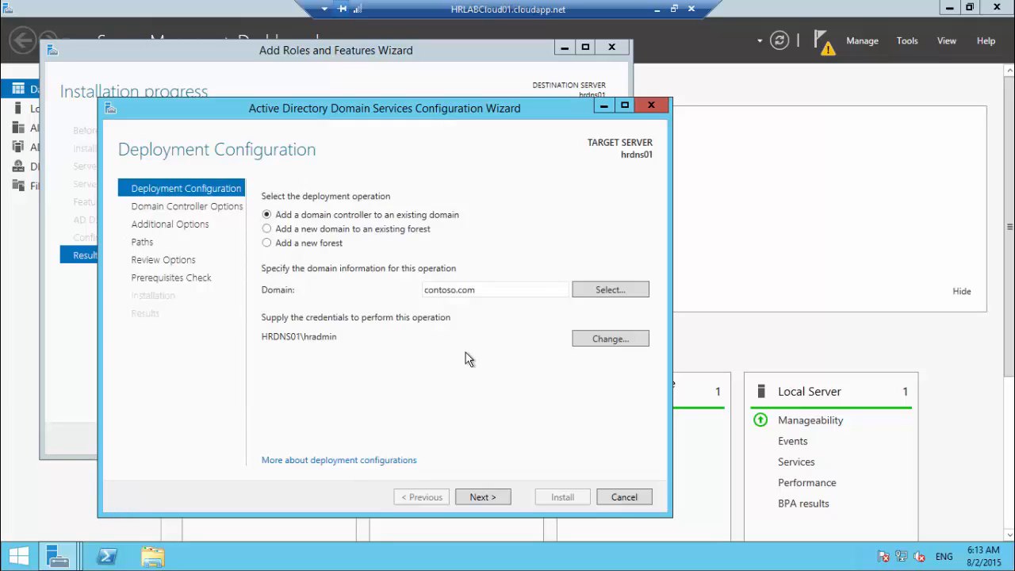
pyautogui.press('super+r')
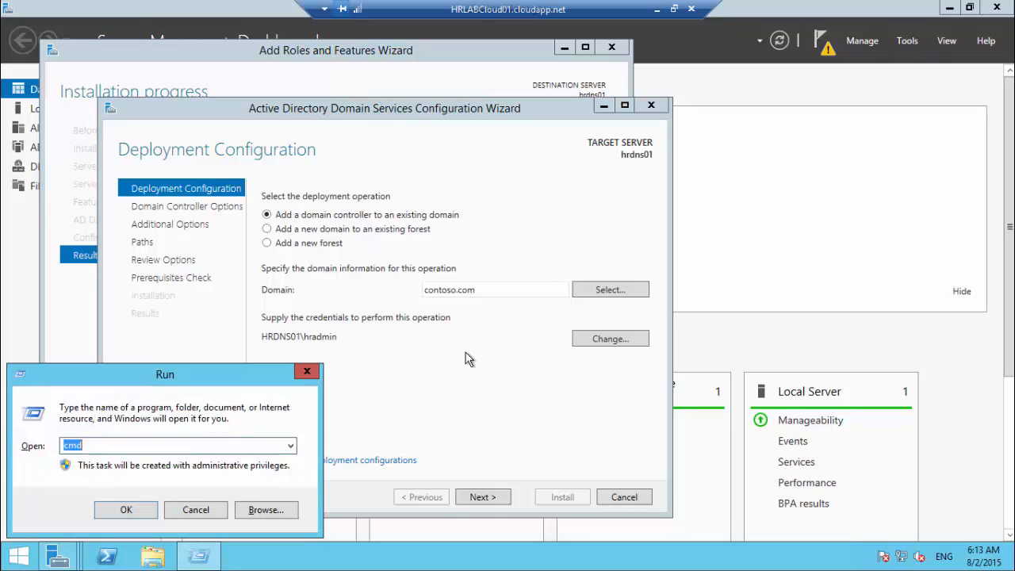
# Step: Change Ethernet 2's IPv4 preferred DNS server from 127.0.0.1 to 10.32.0.5 via ncpa.cpl
pyautogui.write('ncpa.c')
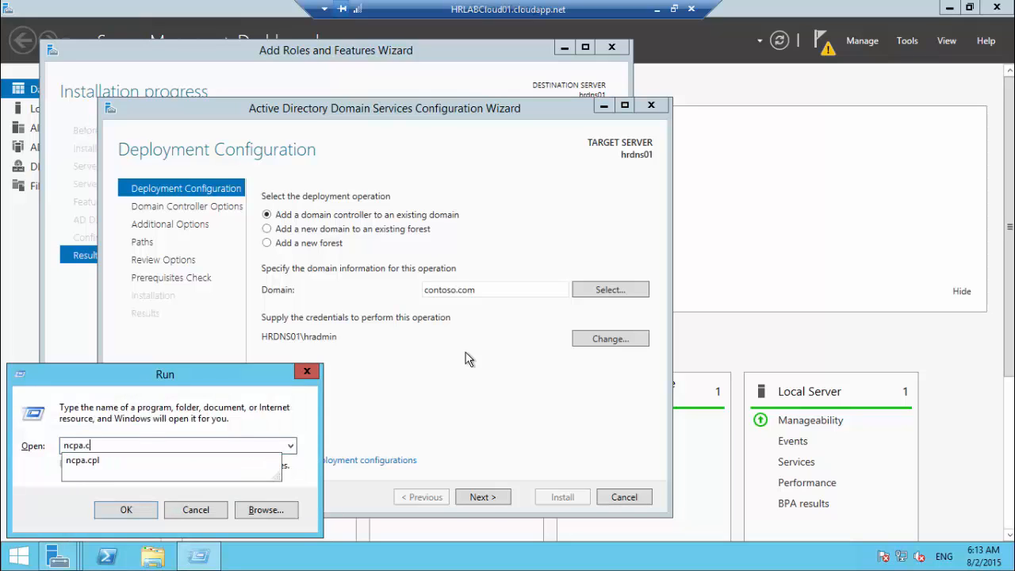
pyautogui.write('pl')
pyautogui.press('Return')
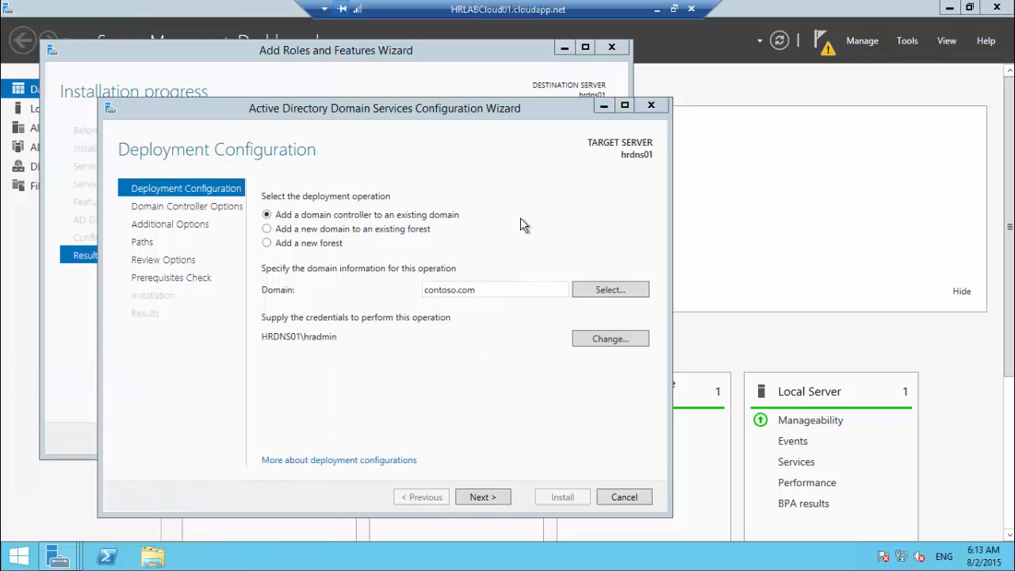
pyautogui.doubleClick(278, 163)
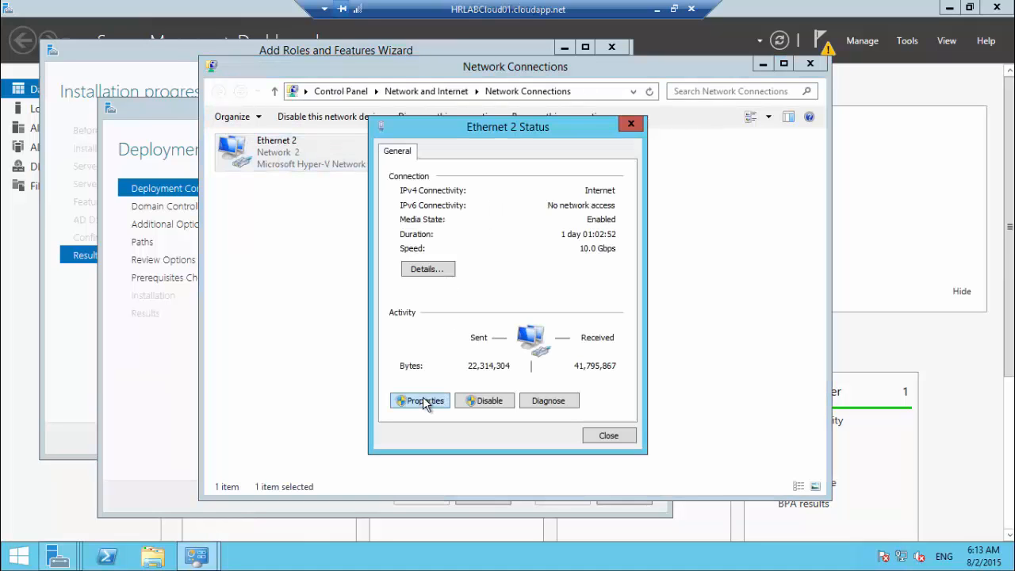
pyautogui.click(433, 396)
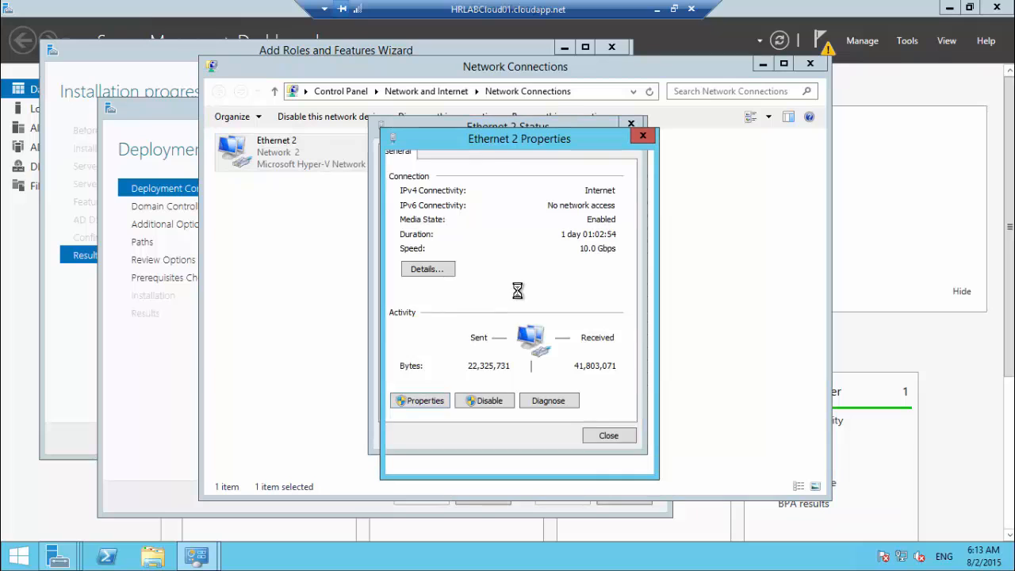
pyautogui.click(523, 348)
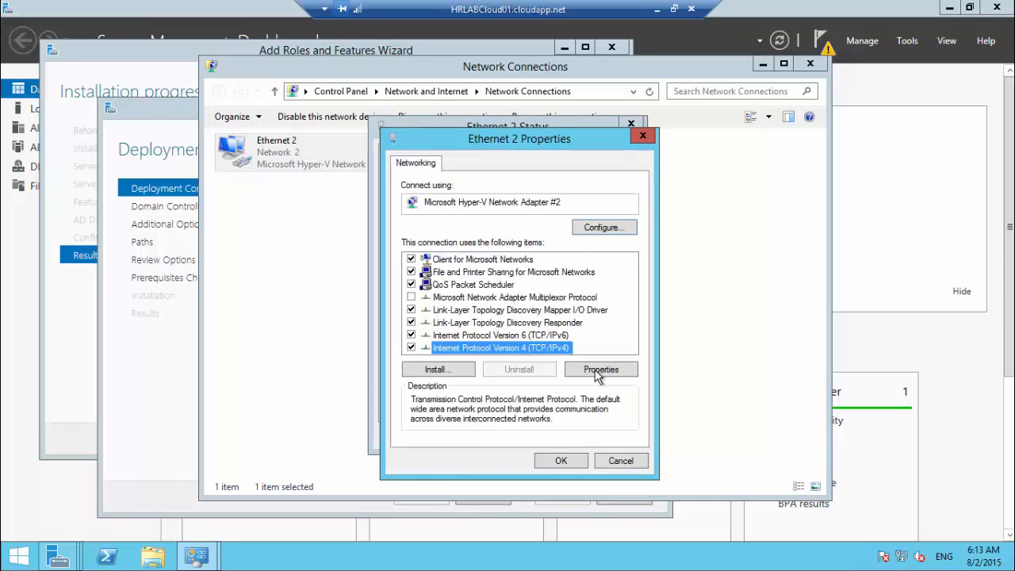
pyautogui.click(598, 370)
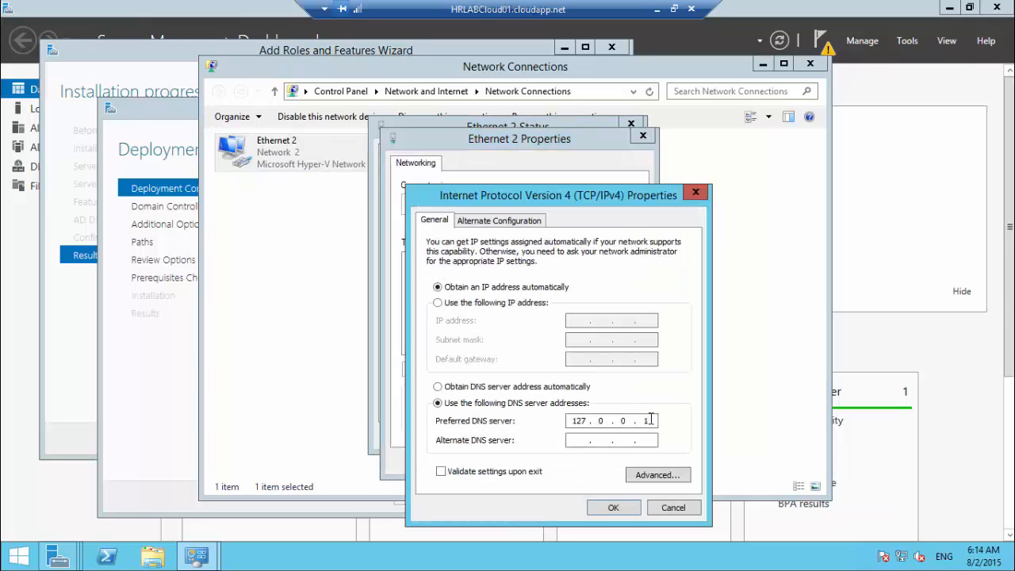
pyautogui.press('BackSpace')
pyautogui.press('BackSpace')
pyautogui.press('BackSpace')
pyautogui.press('BackSpace')
pyautogui.press('BackSpace')
pyautogui.write('10 . 32')
pyautogui.write('.')
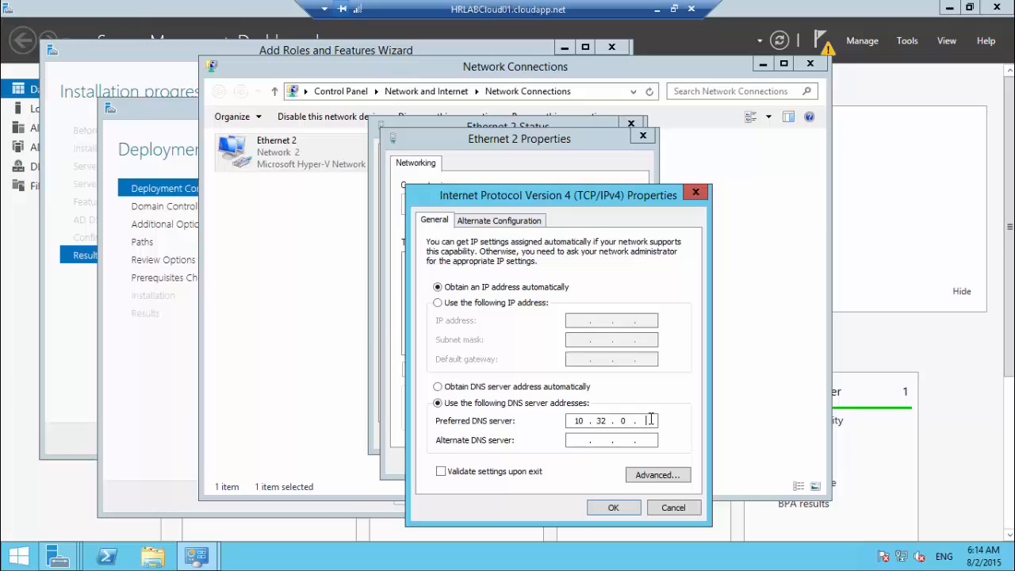
pyautogui.write('5')
pyautogui.click(608, 505)
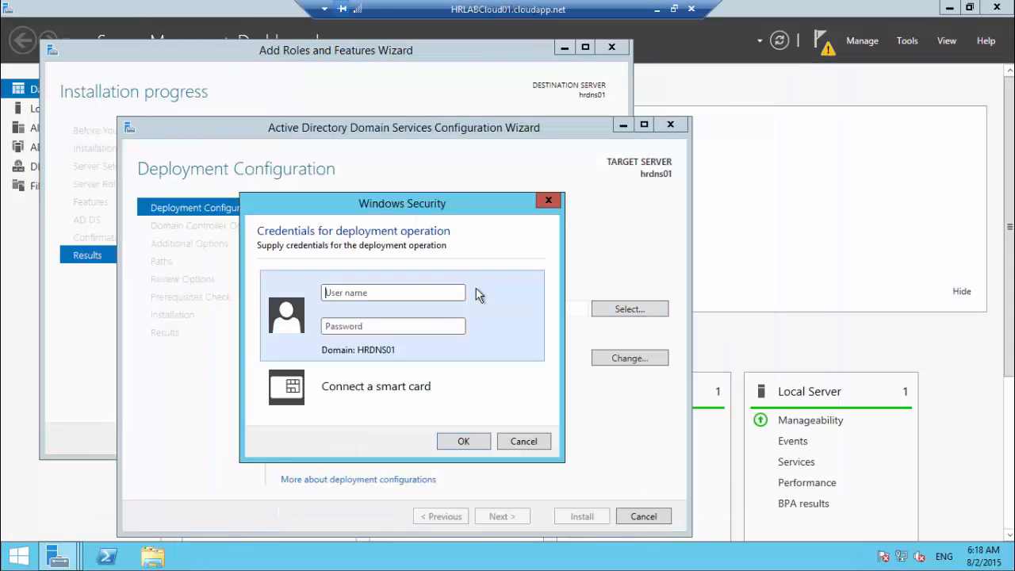
# Step: Enter the contoso domain administrator user name and password, then choose contoso.com as the domain
pyautogui.click(372, 294)
pyautogui.write('contoso\\hradmin')
pyautogui.press('Tab')
pyautogui.write('P')
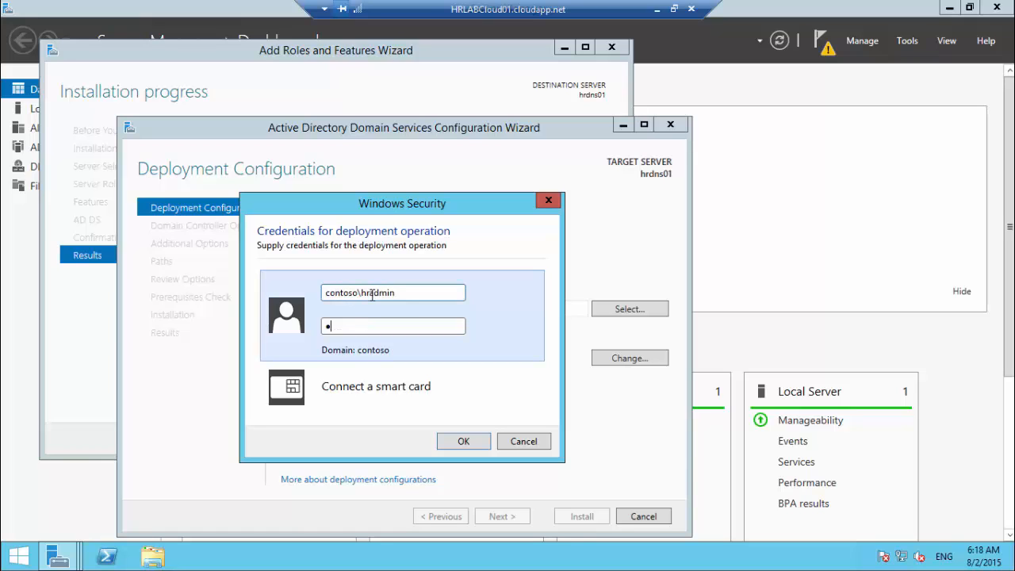
pyautogui.write('assword1234')
pyautogui.press('Return')
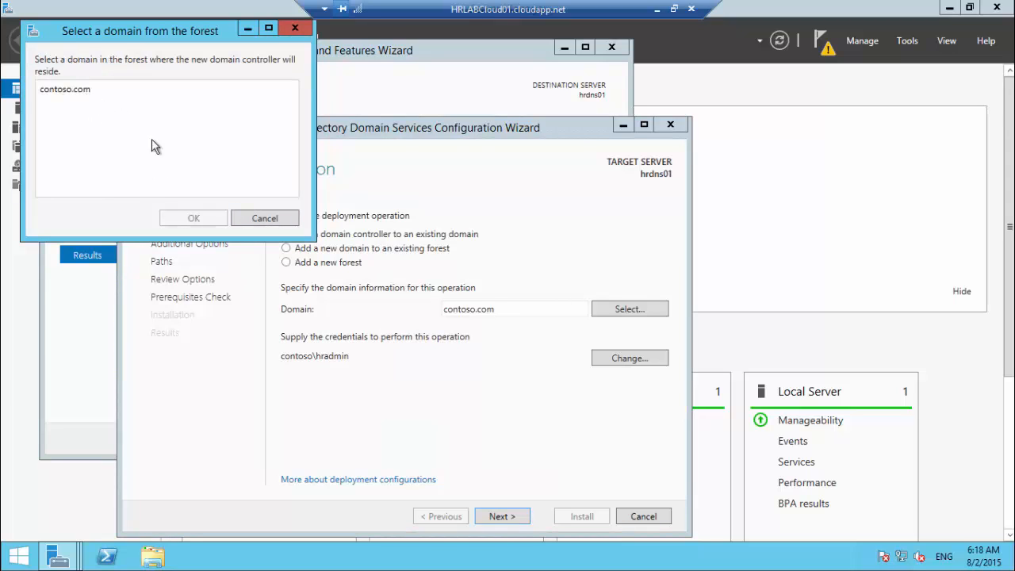
pyautogui.click(204, 219)
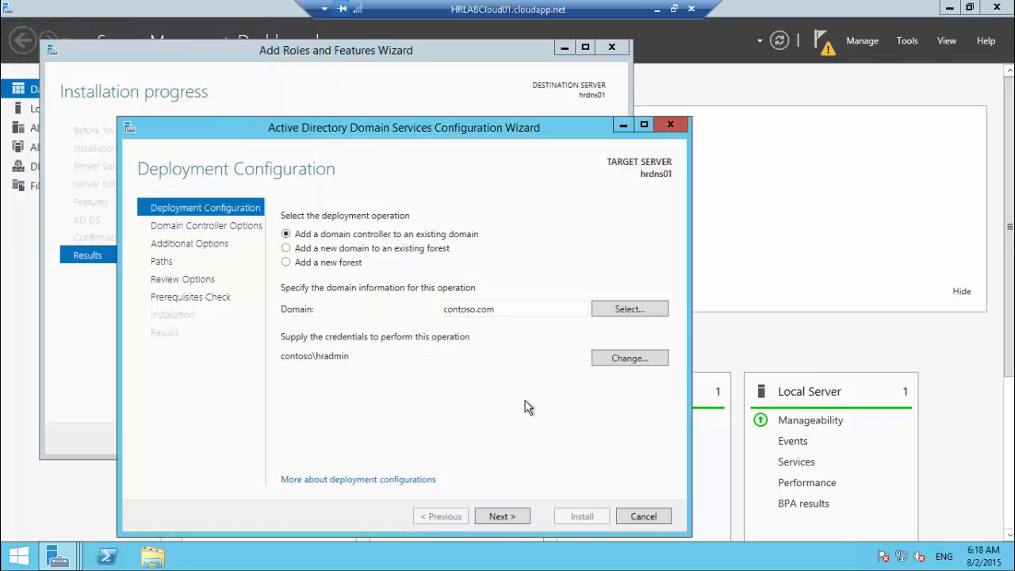
# Step: On Domain Controller Options keep DNS and Global Catalog, and enter the DSRM password twice
pyautogui.click(501, 519)
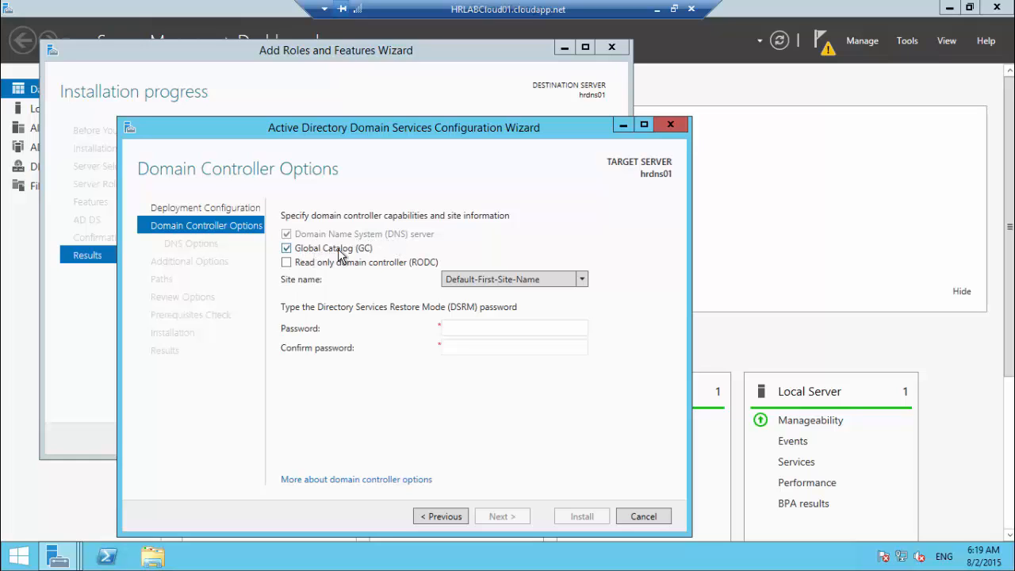
pyautogui.click(287, 251)
pyautogui.click(480, 331)
pyautogui.write('**********')
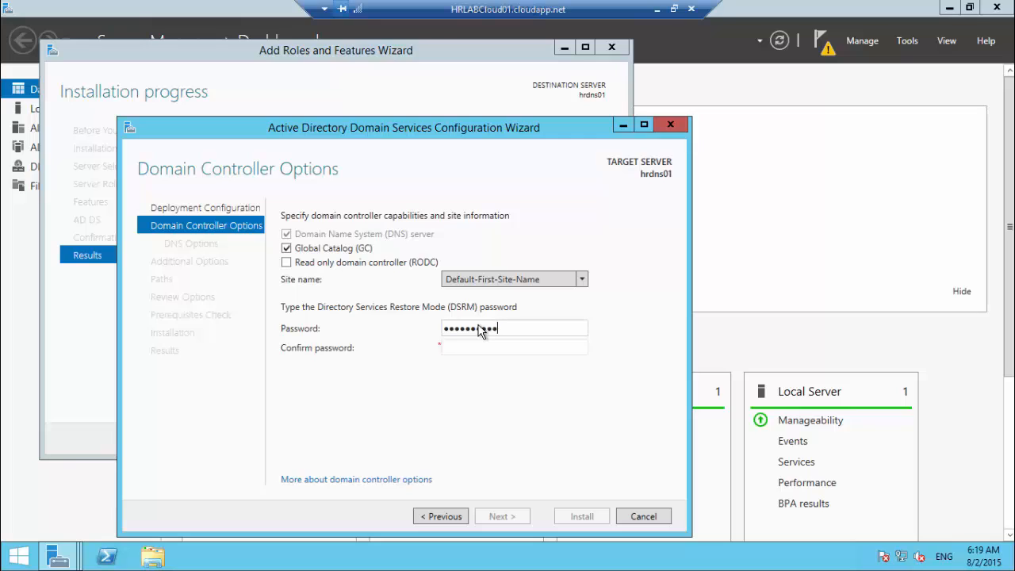
pyautogui.write('***')
pyautogui.press('Tab')
pyautogui.write('*******')
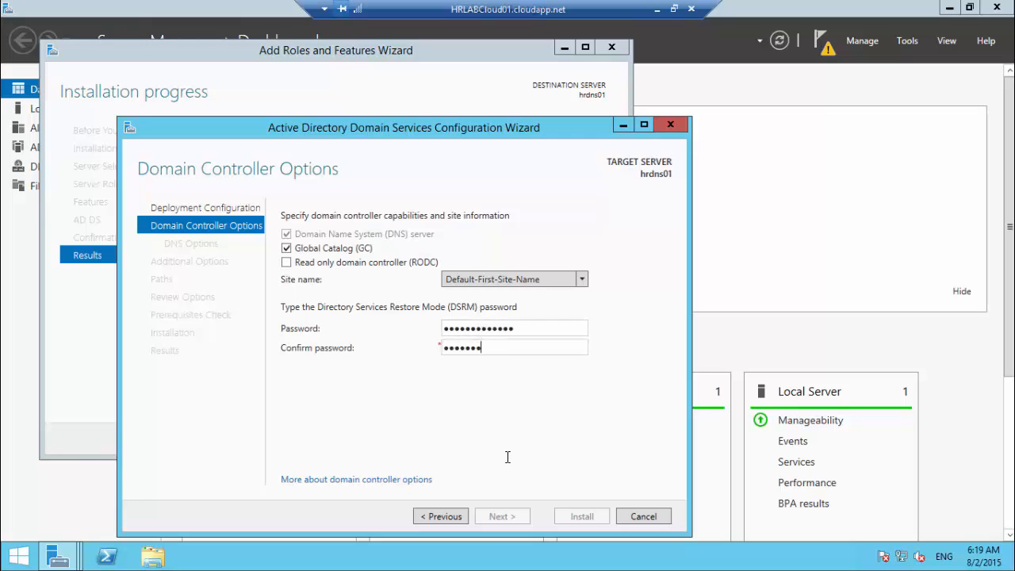
pyautogui.write('******')
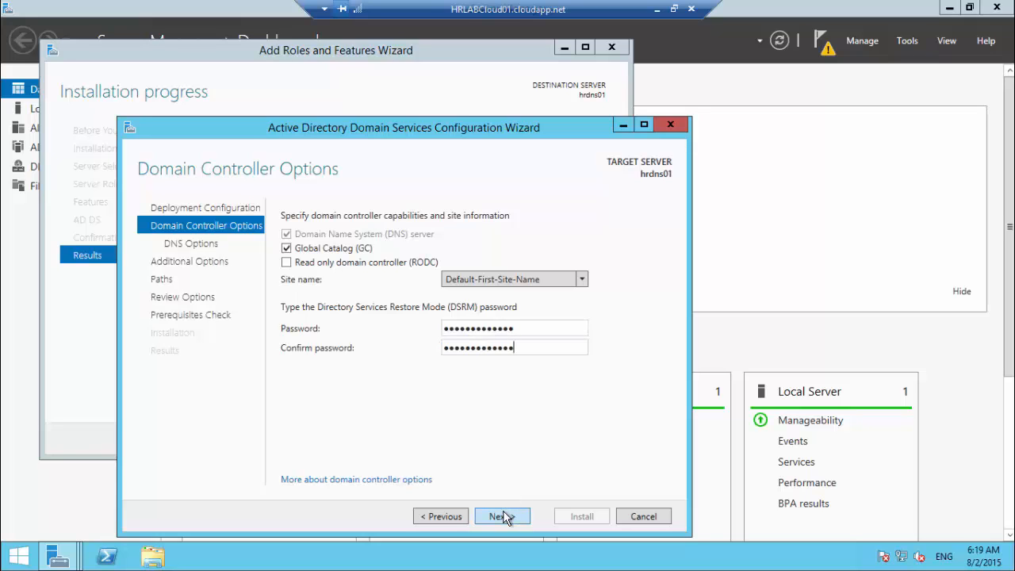
# Step: Skip DNS options, replicate from hrdc01.contoso.com, and keep default database, log and SYSVOL paths
pyautogui.click(499, 517)
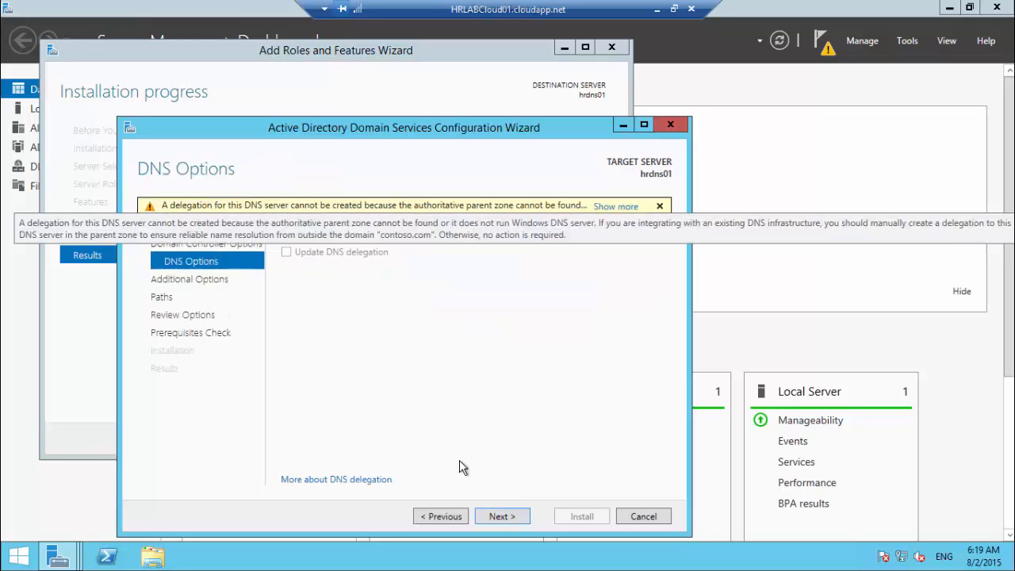
pyautogui.click(501, 517)
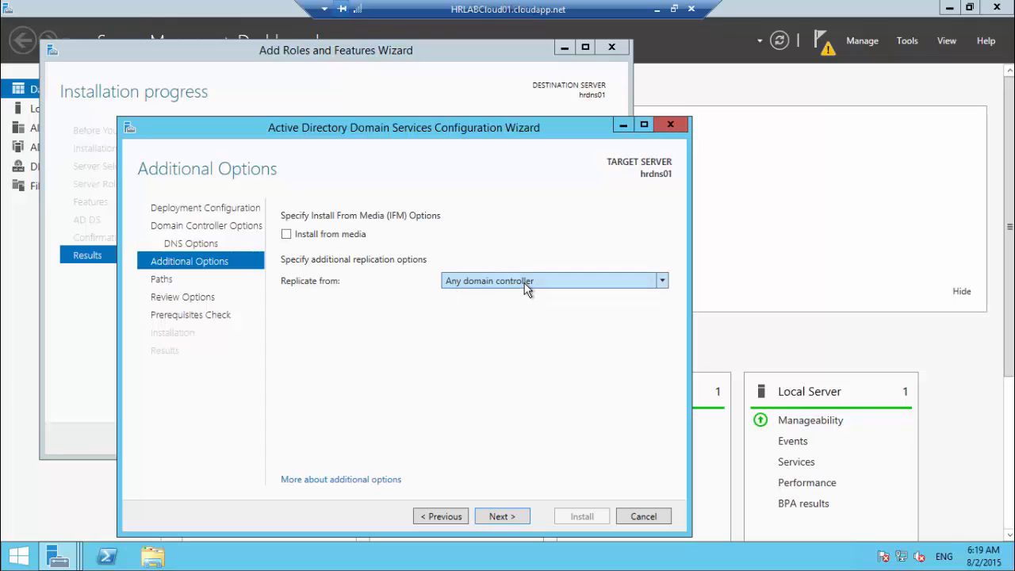
pyautogui.click(479, 283)
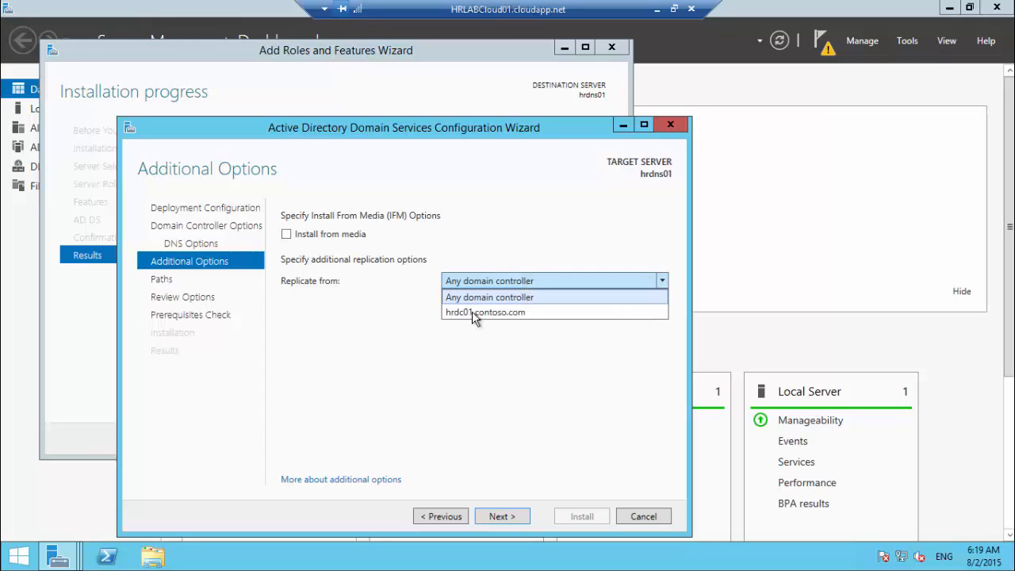
pyautogui.click(480, 313)
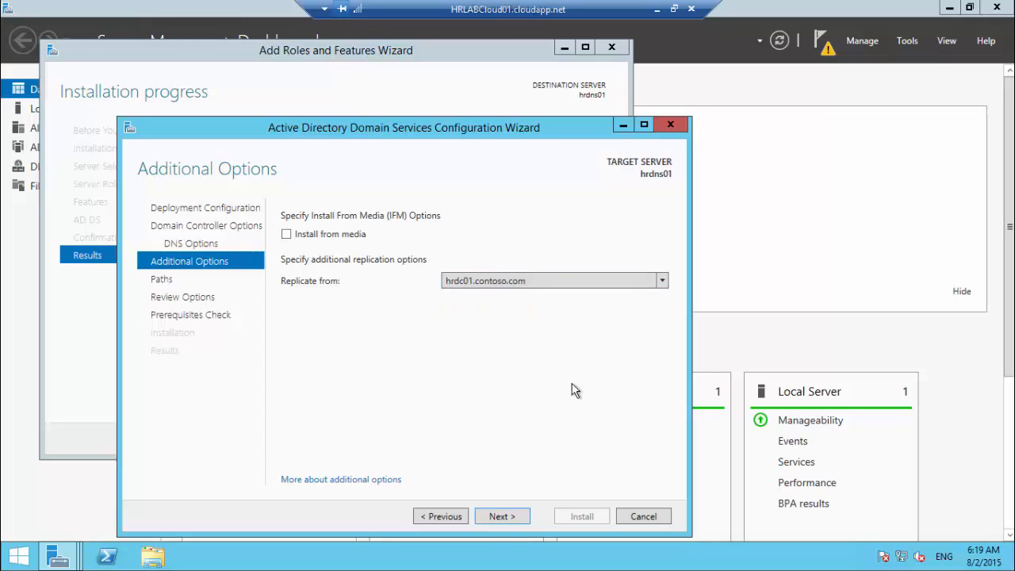
pyautogui.click(502, 516)
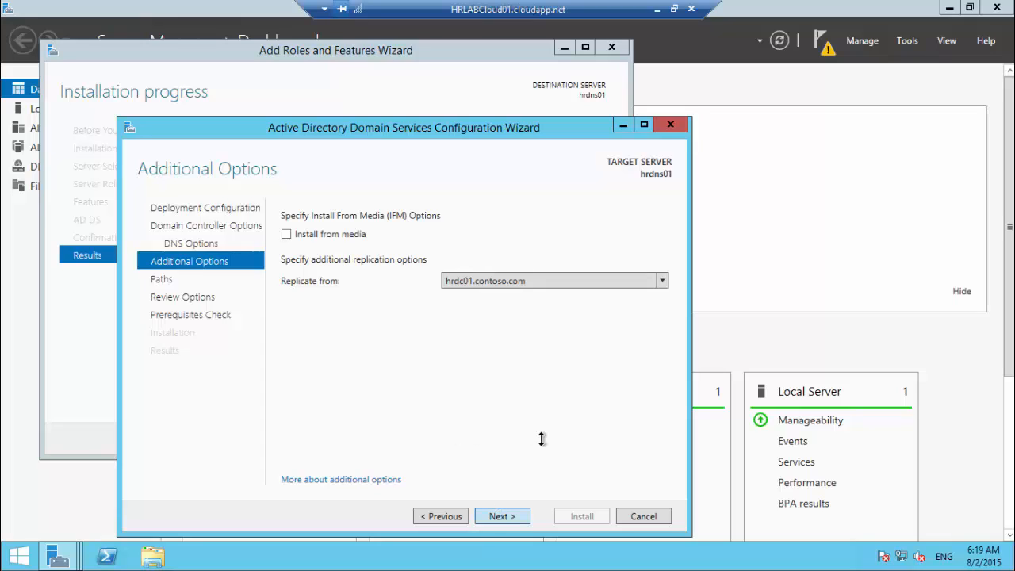
pyautogui.click(501, 518)
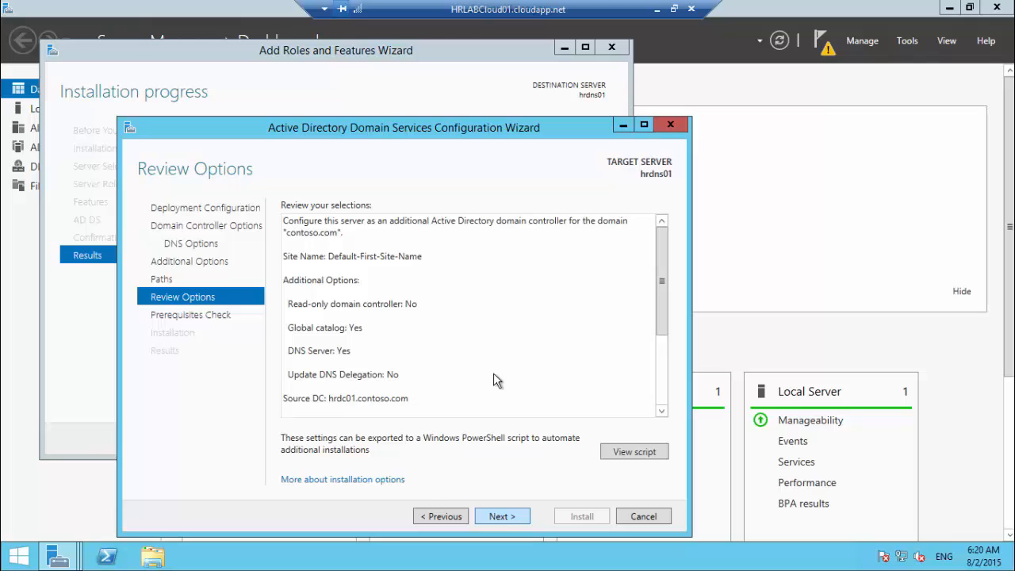
# Step: Run the prerequisites check and start promoting hrdns01 to a domain controller
pyautogui.press('Return')
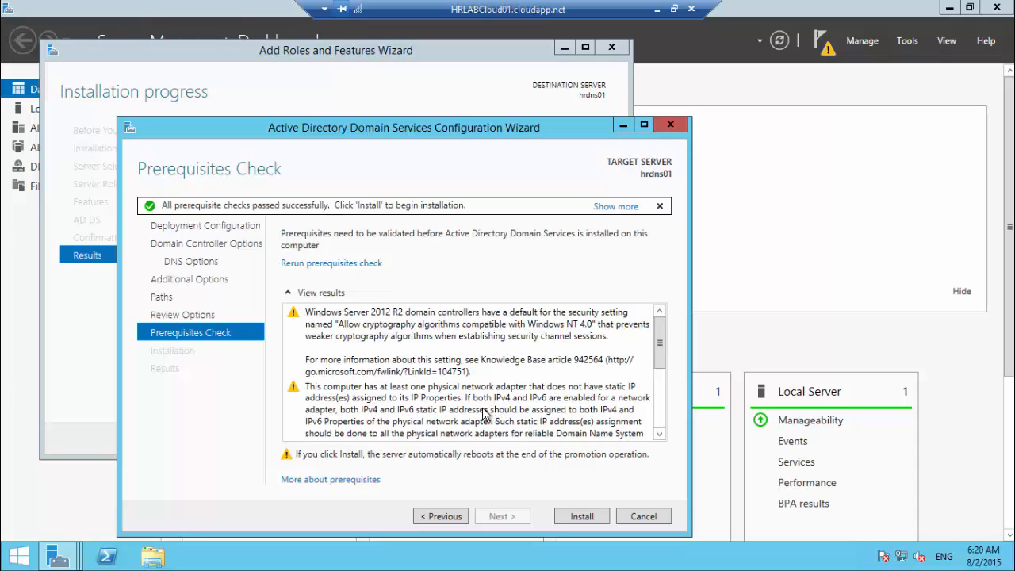
pyautogui.click(584, 521)
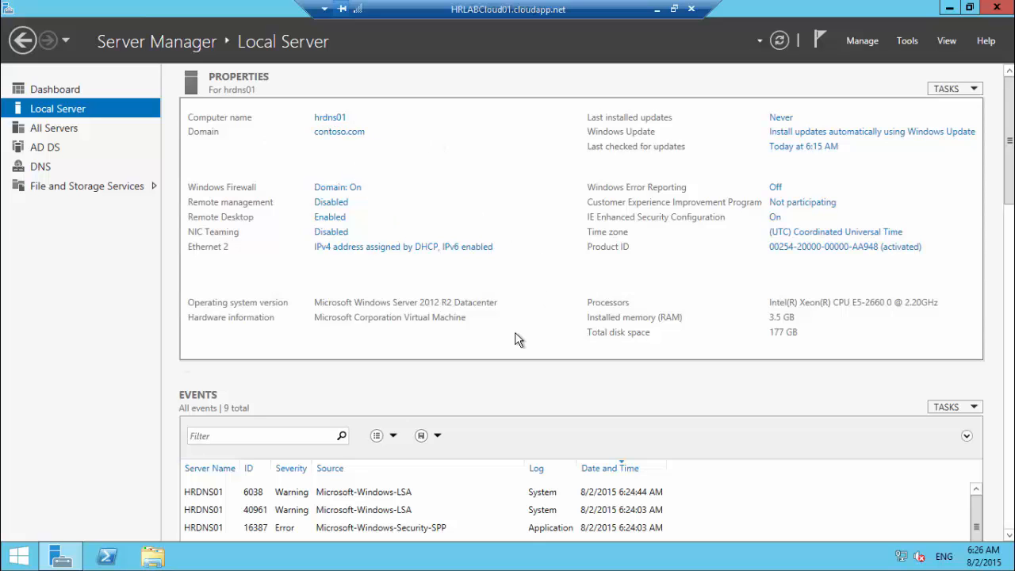
pyautogui.press('super')
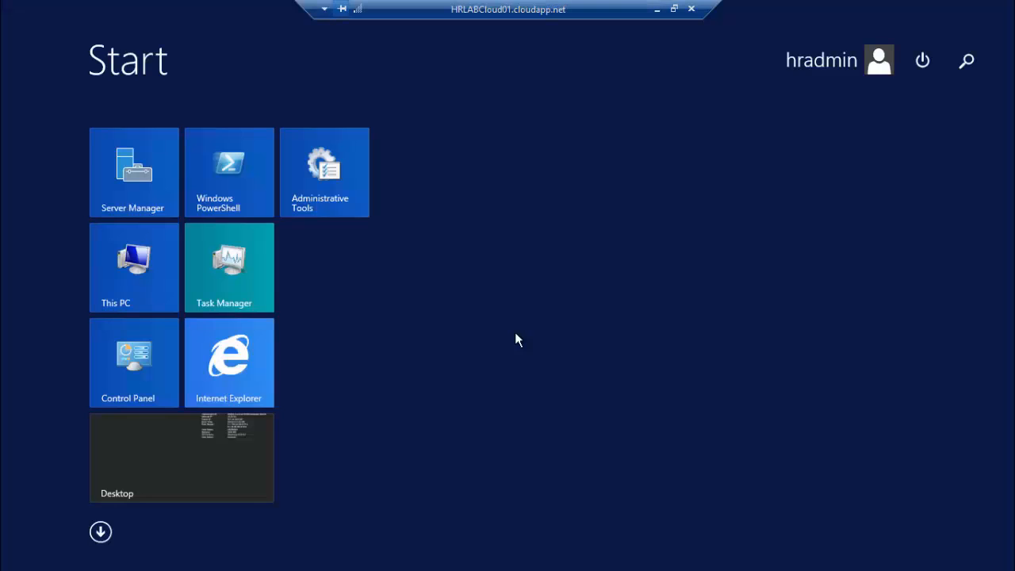
pyautogui.write('active')
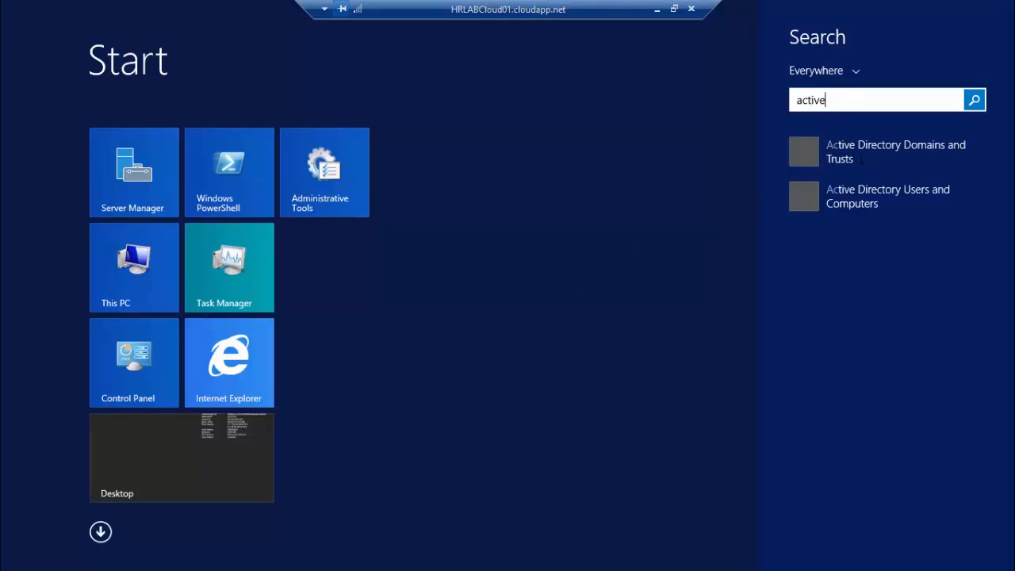
pyautogui.press('BackSpace')
pyautogui.press('BackSpace')
pyautogui.press('BackSpace')
pyautogui.press('BackSpace')
pyautogui.press('BackSpace')
pyautogui.press('BackSpace')
pyautogui.press('BackSpace')
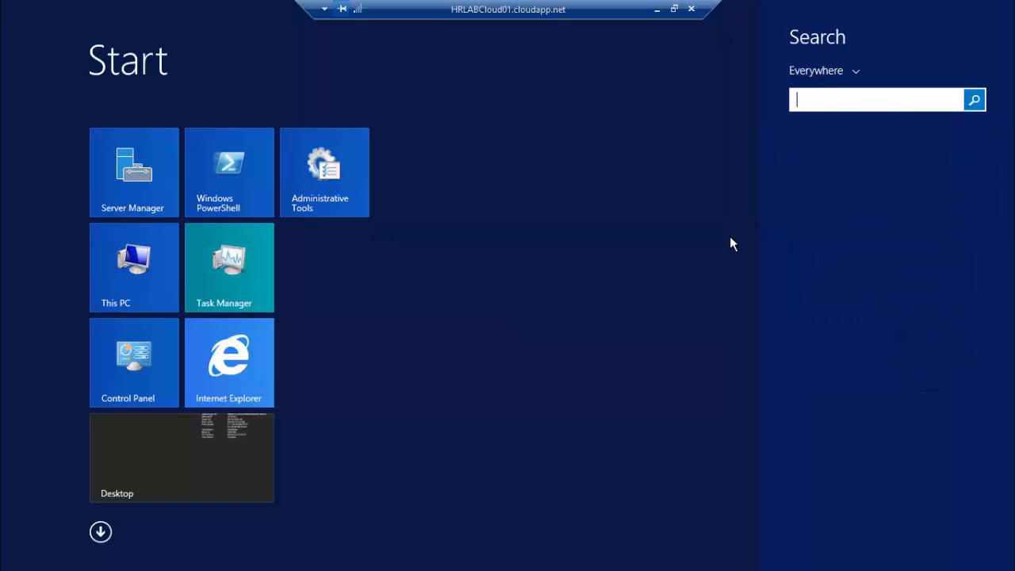
pyautogui.click(677, 235)
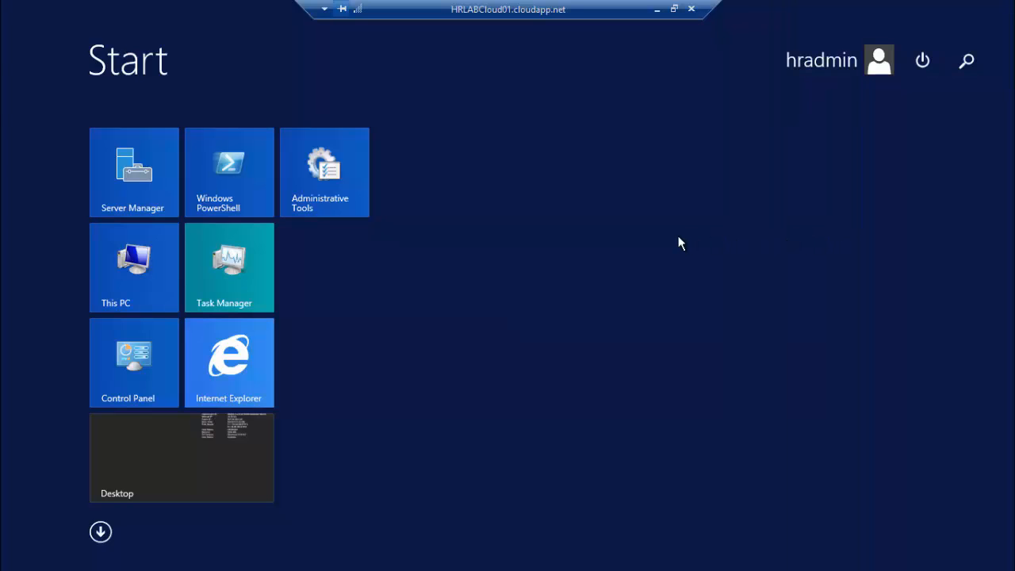
pyautogui.press('Escape')
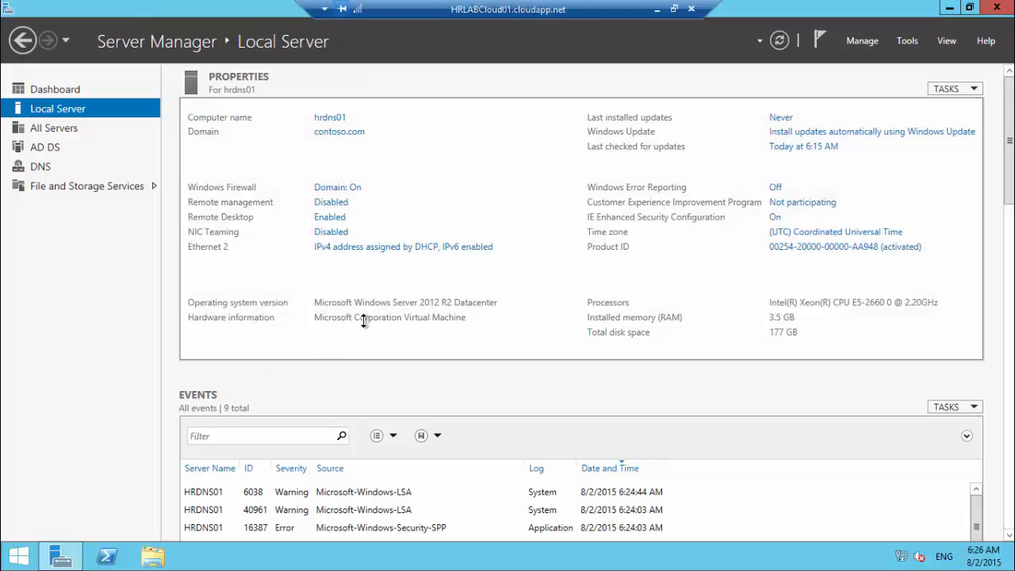
# Step: Launch DNS Manager on hrdns01 by running dnsmgmt.msc from the Run dialog
pyautogui.press('super+r')
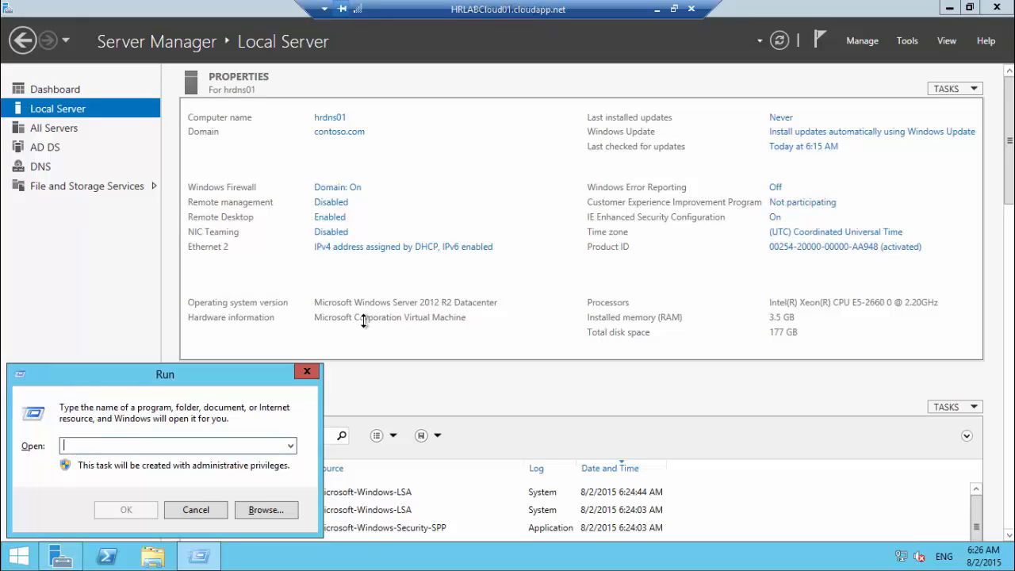
pyautogui.write('dnsmgmt.msc')
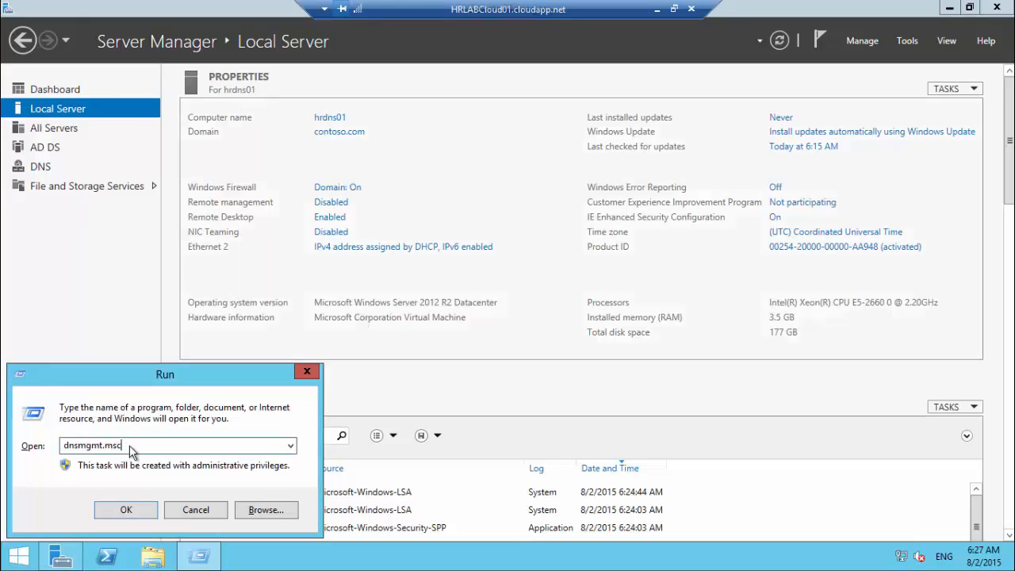
pyautogui.press('Return')
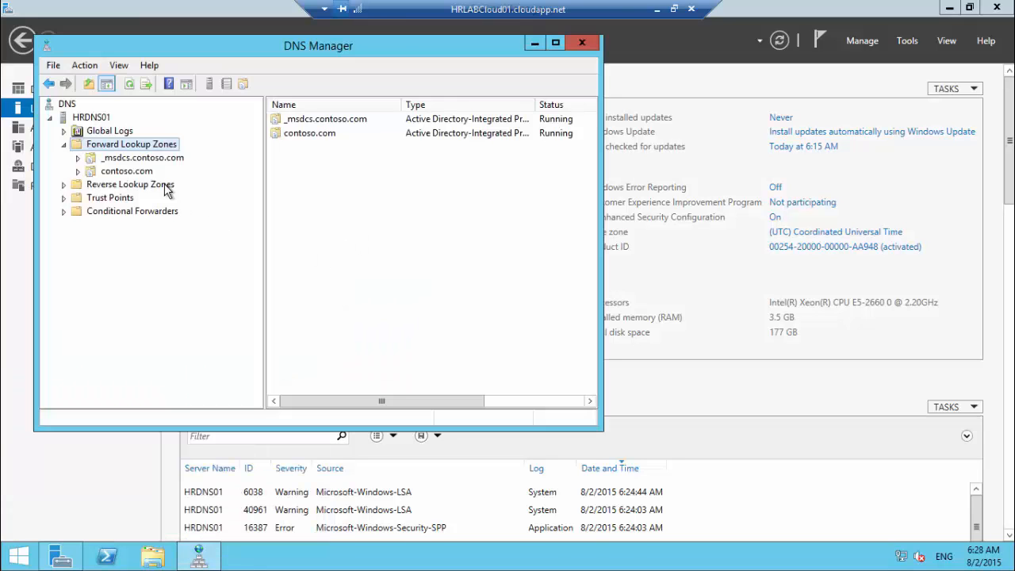
# Step: Review the records in contoso.com and _msdcs.contoso.com, then bring up contoso.com's actions
pyautogui.click(124, 172)
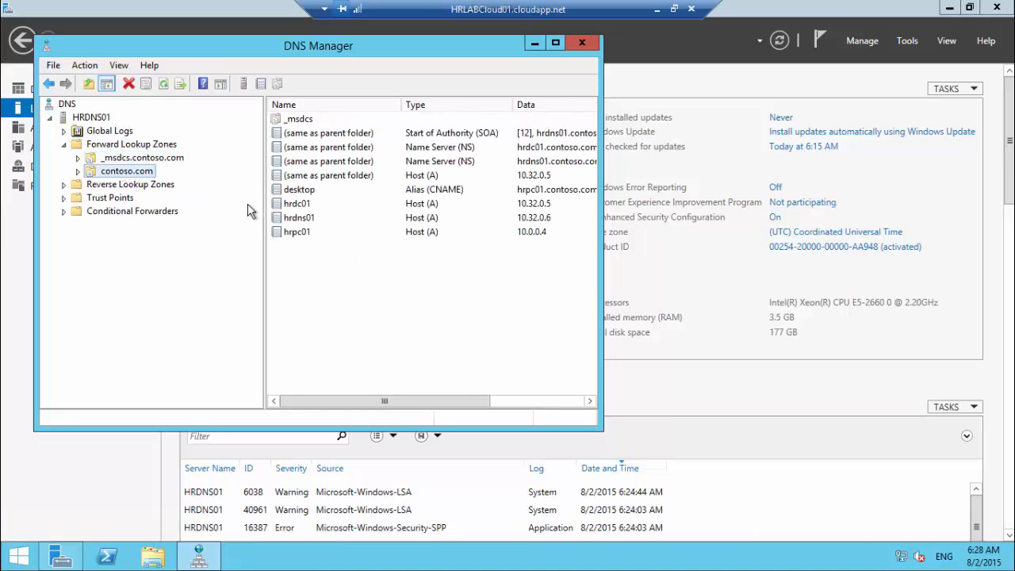
pyautogui.click(124, 161)
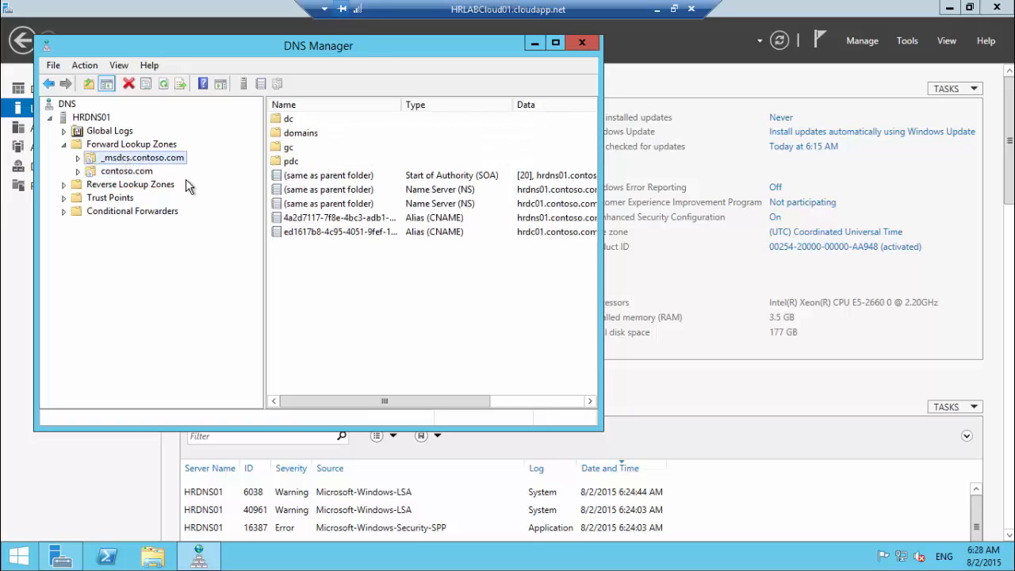
pyautogui.rightClick(132, 162)
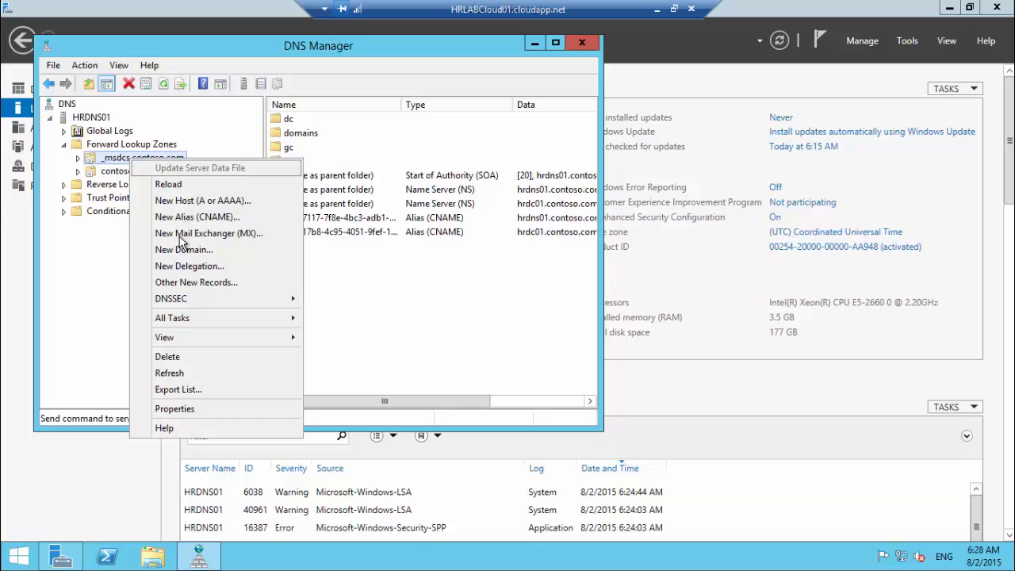
pyautogui.click(122, 176)
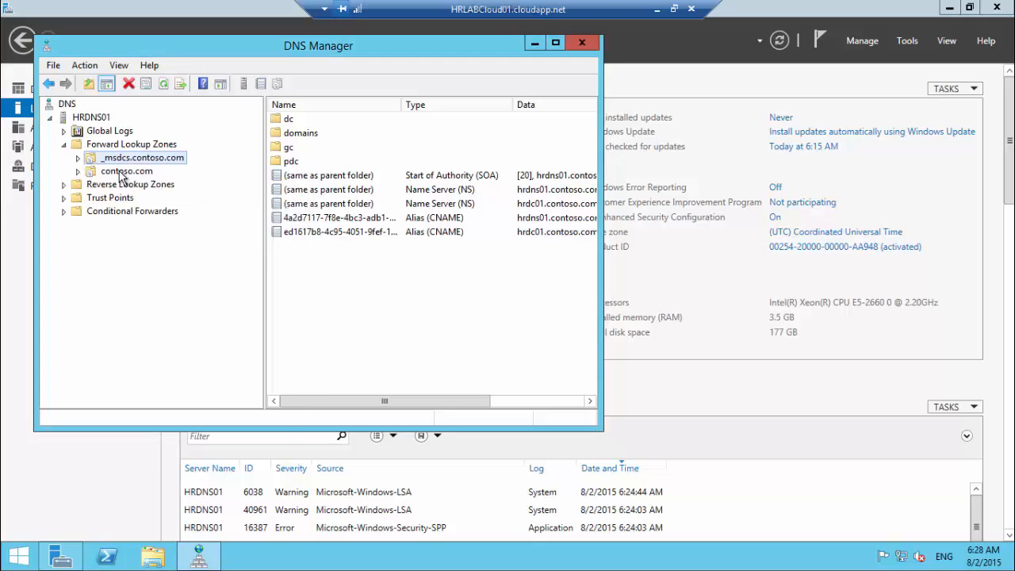
pyautogui.click(120, 175)
pyautogui.rightClick(120, 175)
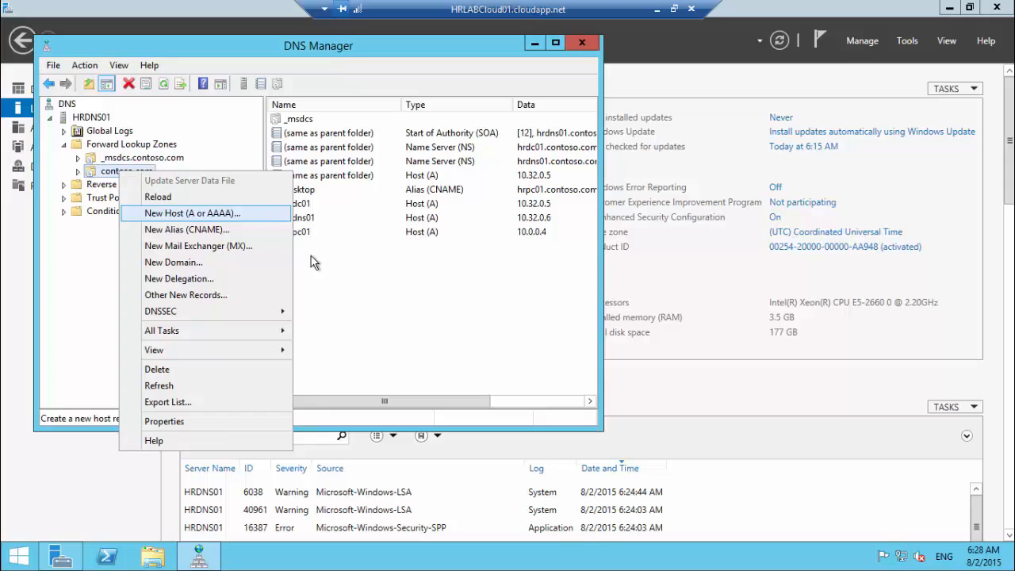
# Step: Add host record 'test' at 10.32.0.6 to contoso.com and select it to verify
pyautogui.click(178, 213)
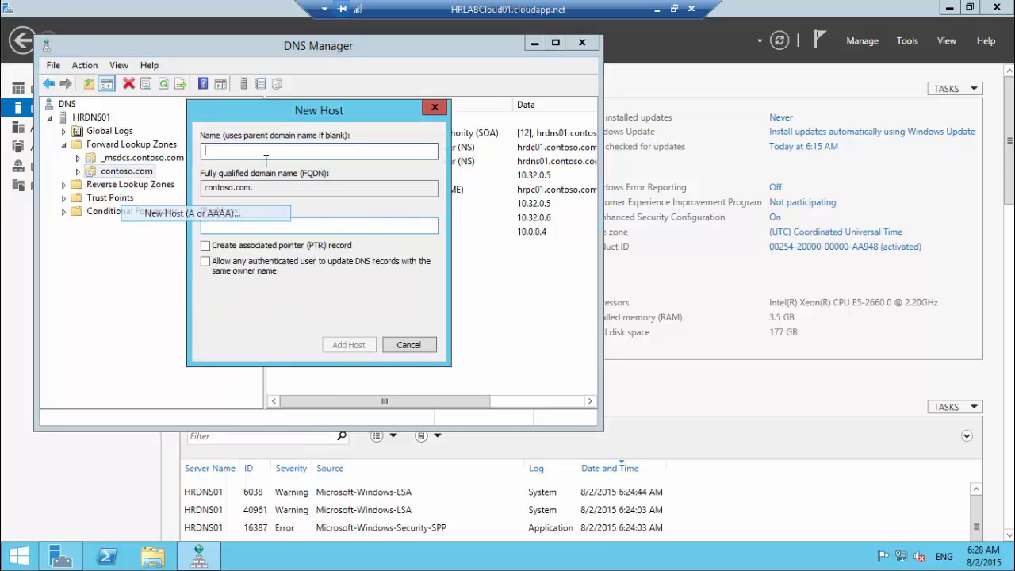
pyautogui.write('test')
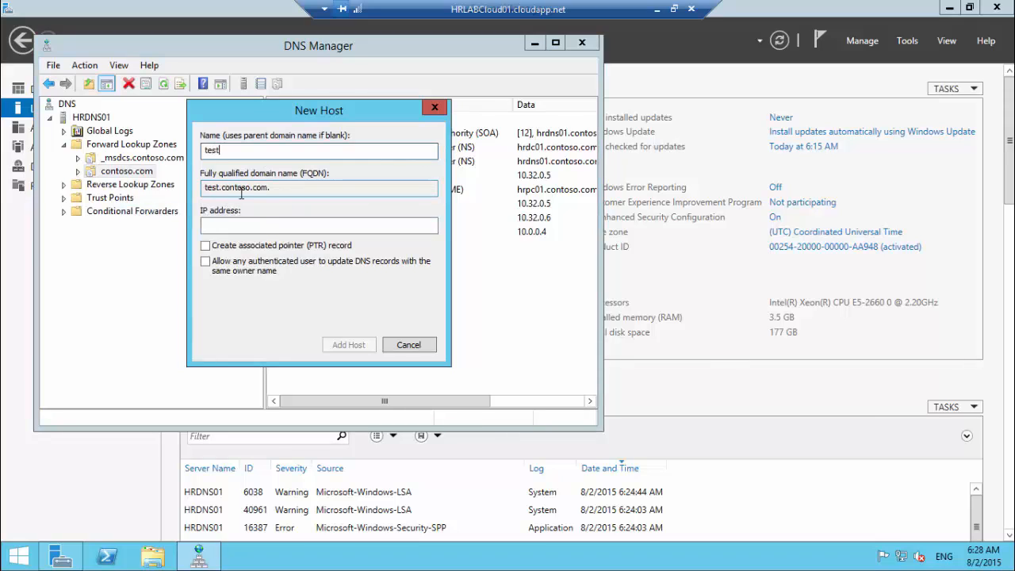
pyautogui.click(263, 228)
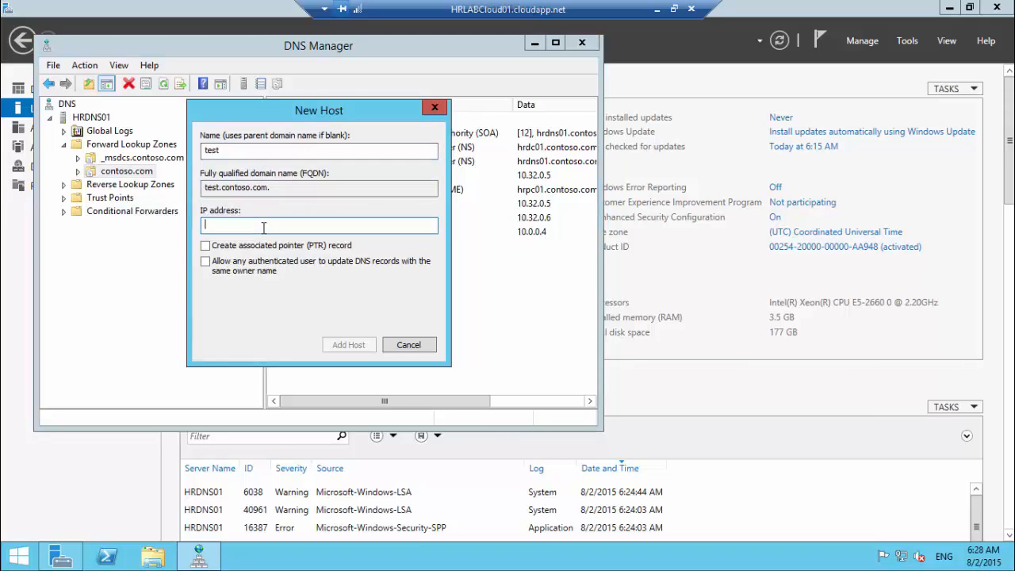
pyautogui.write('10.32.0.6')
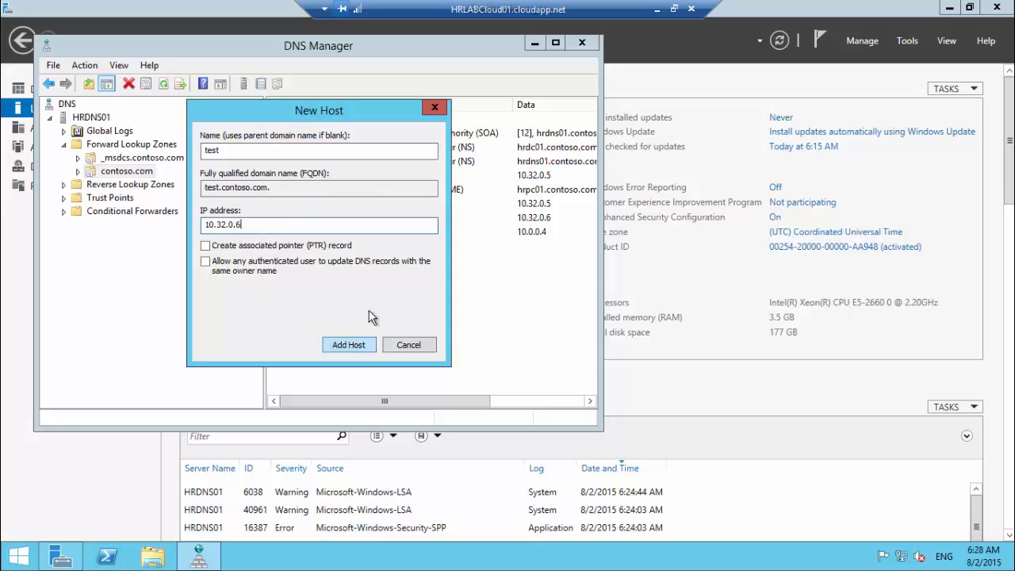
pyautogui.press('Return')
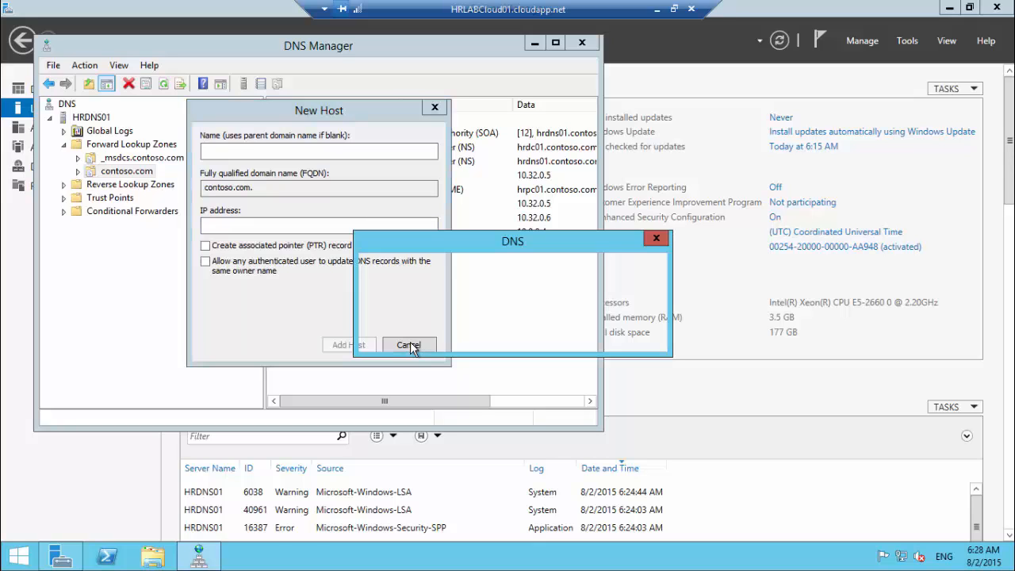
pyautogui.press('Return')
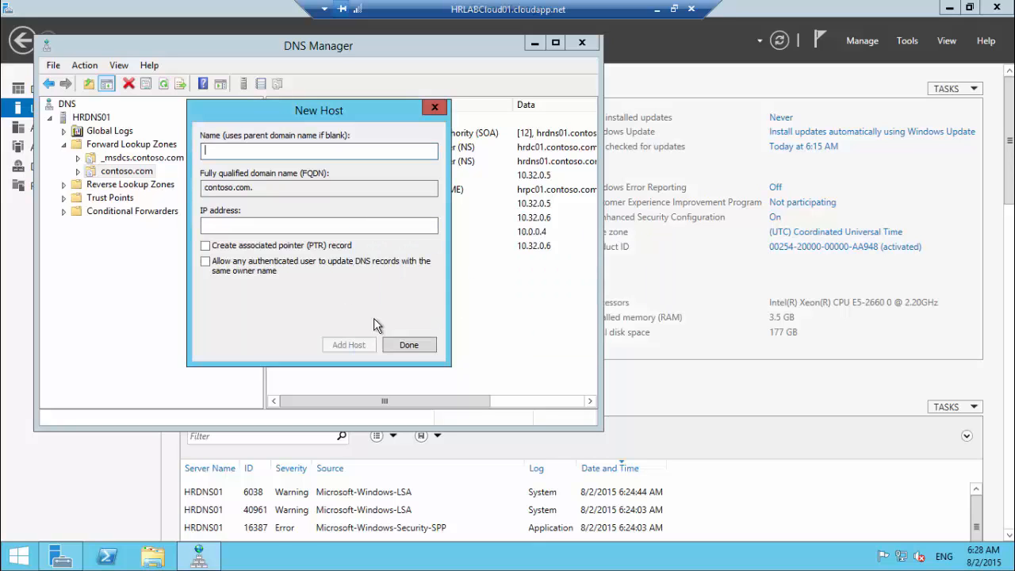
pyautogui.click(410, 346)
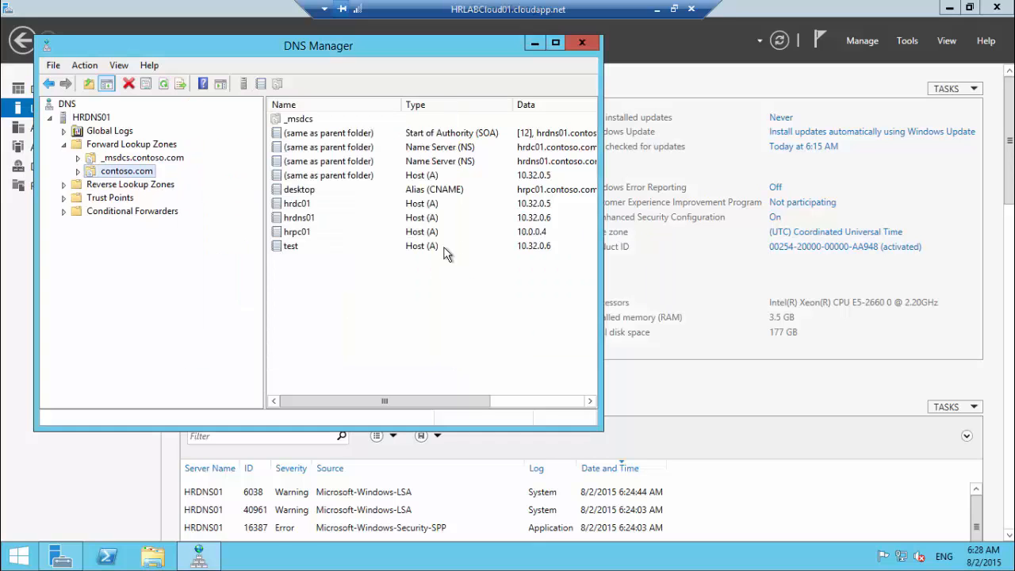
pyautogui.click(292, 245)
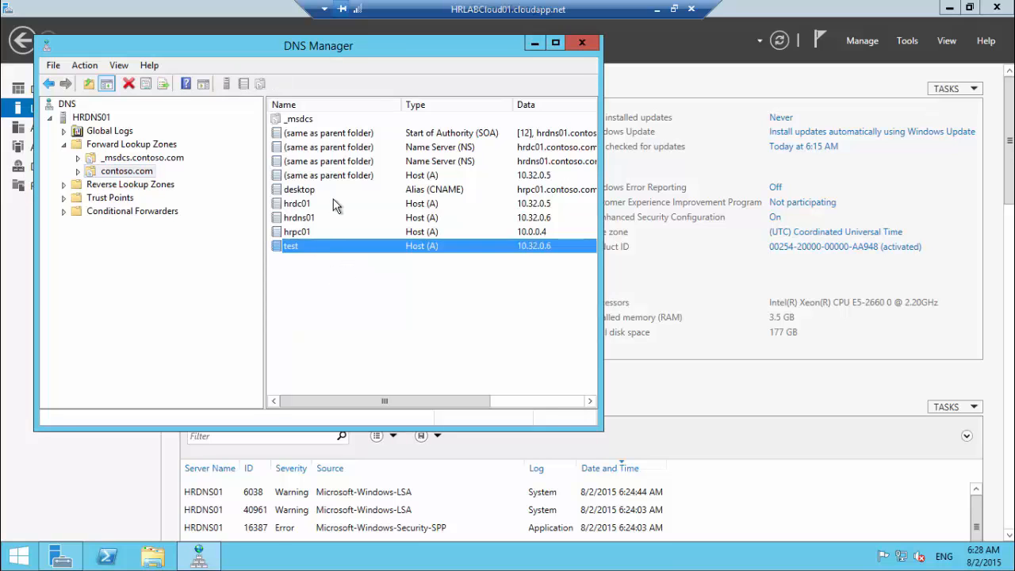
pyautogui.moveTo(348, 48); pyautogui.dragTo(476, 199)
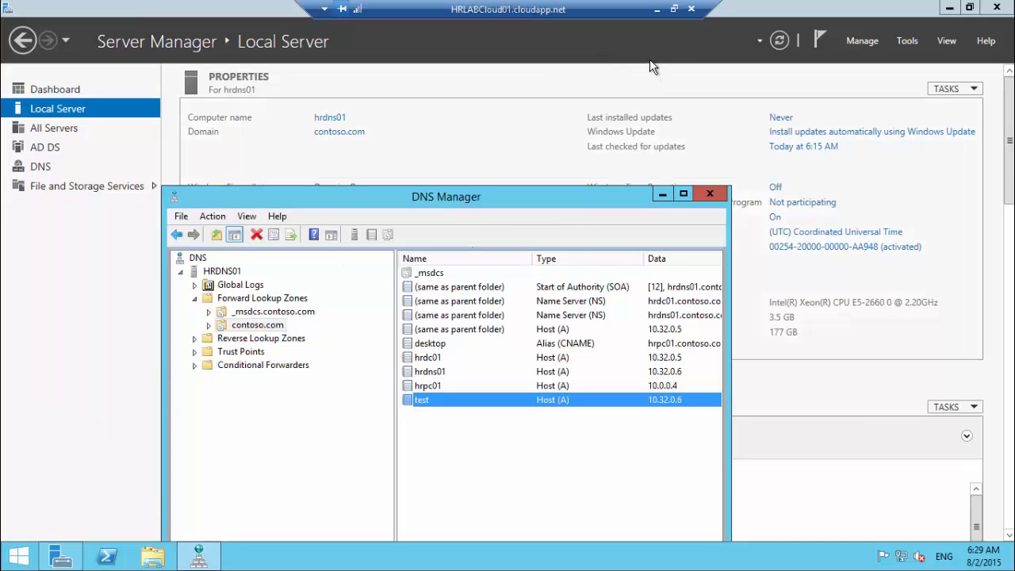
# Step: On HRDC01, refresh contoso.com and select the replicated test record at 10.32.0.6
pyautogui.click(657, 8)
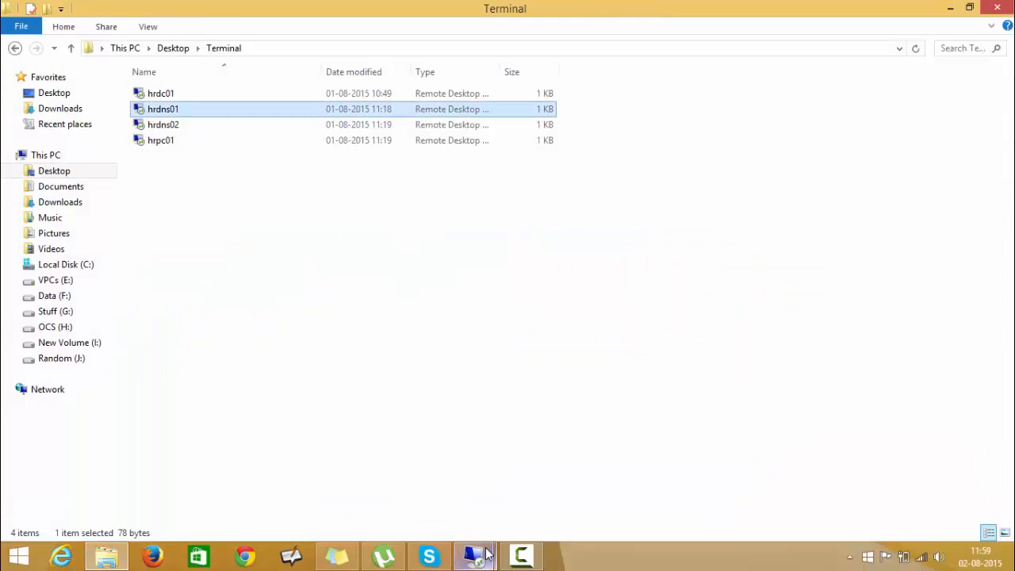
pyautogui.moveTo(475, 553)
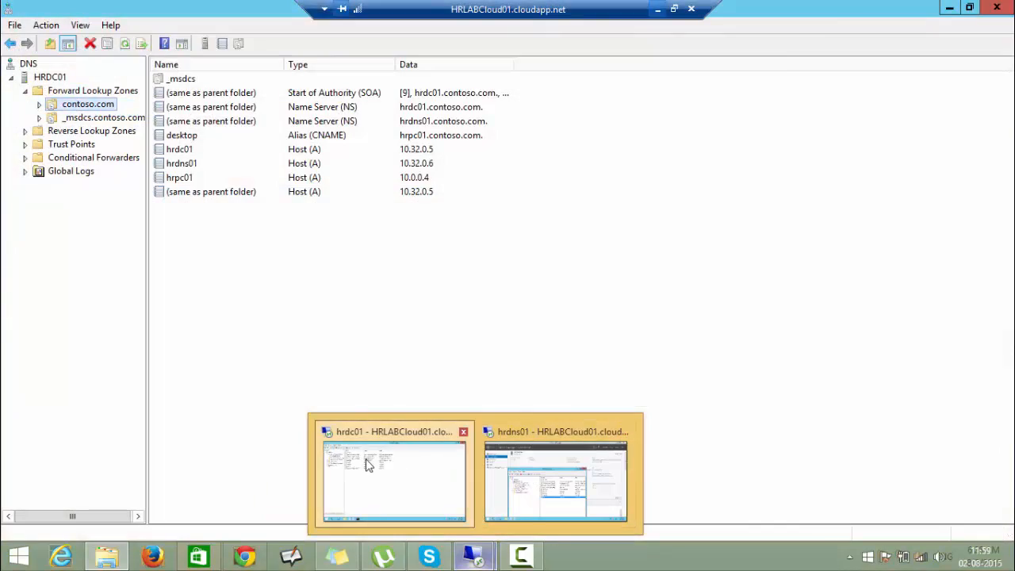
pyautogui.click(388, 476)
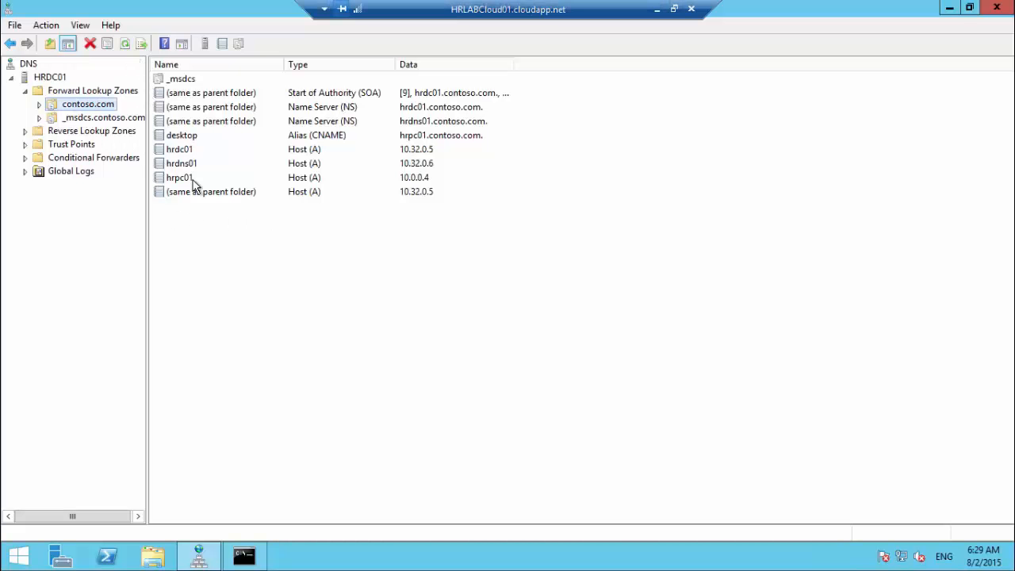
pyautogui.click(128, 106)
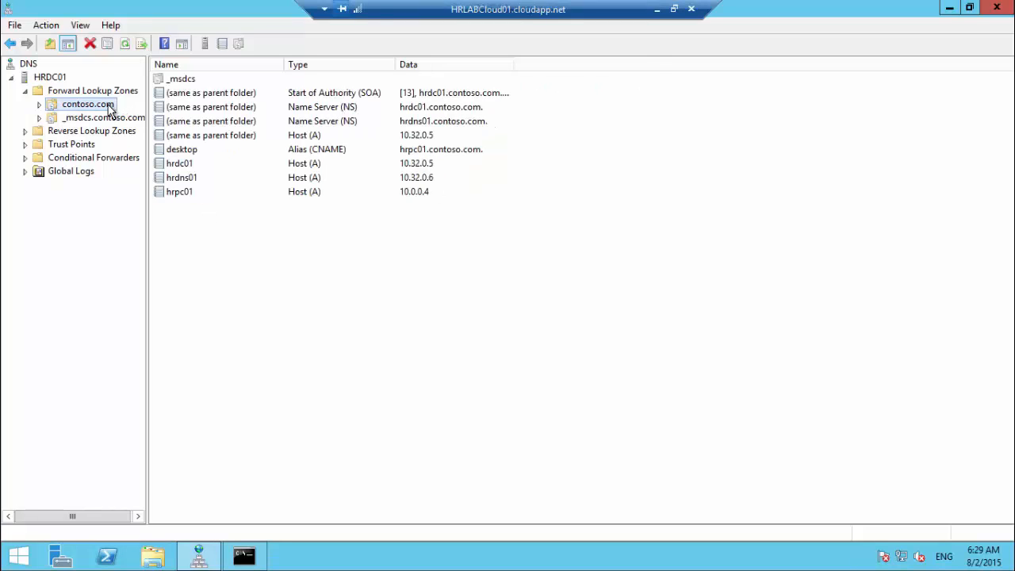
pyautogui.click(125, 44)
pyautogui.click(176, 208)
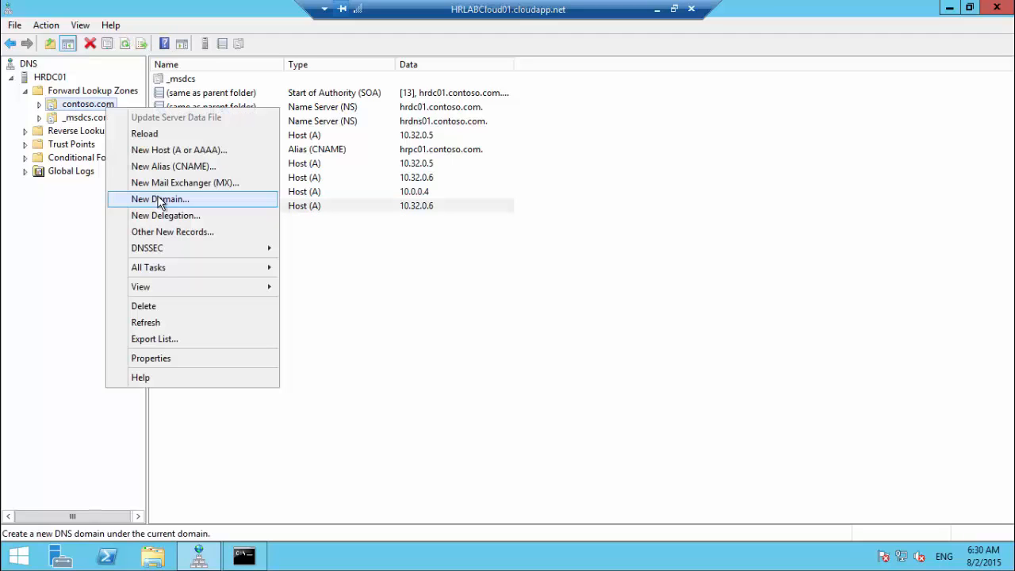
pyautogui.click(388, 304)
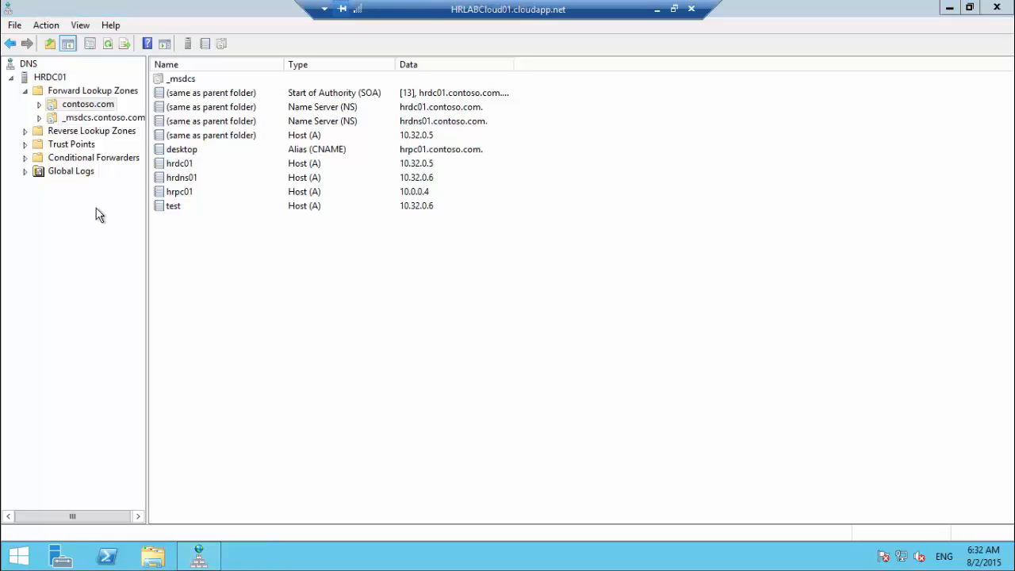
# Step: Create an AD-integrated primary IPv4 reverse zone for network 10.32.0, allowing only secure updates
pyautogui.click(41, 135)
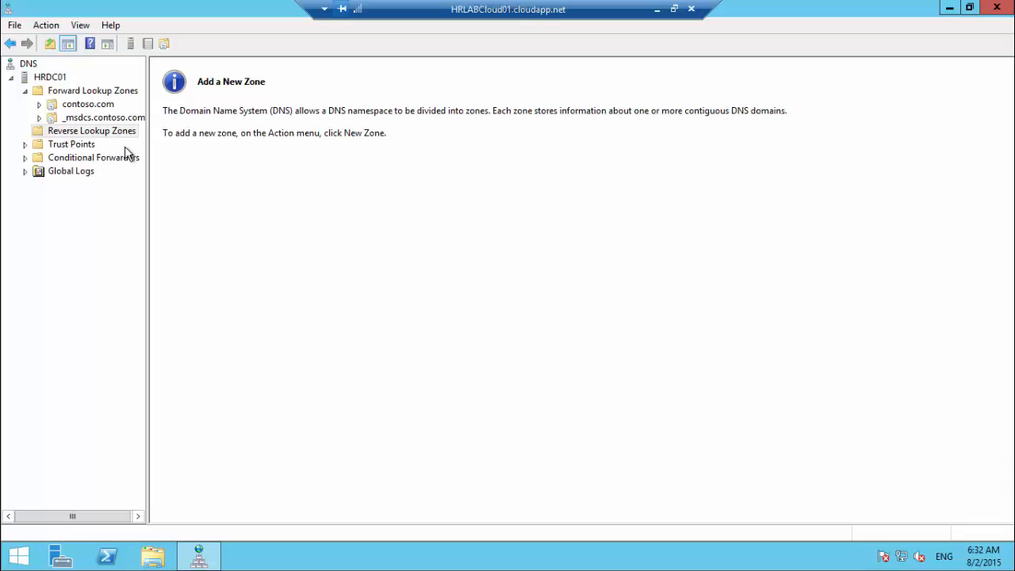
pyautogui.rightClick(85, 131)
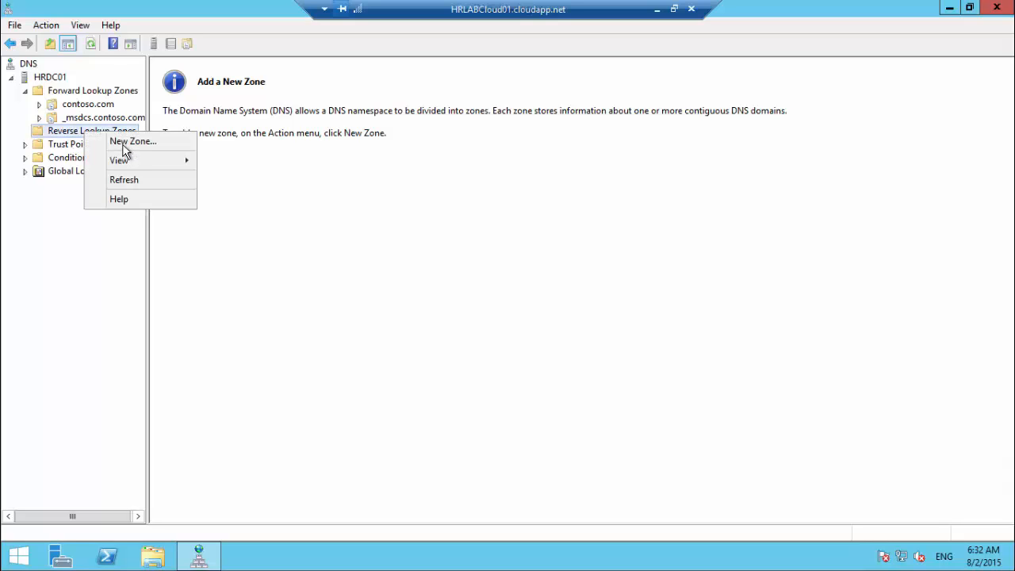
pyautogui.press('Down')
pyautogui.press('Return')
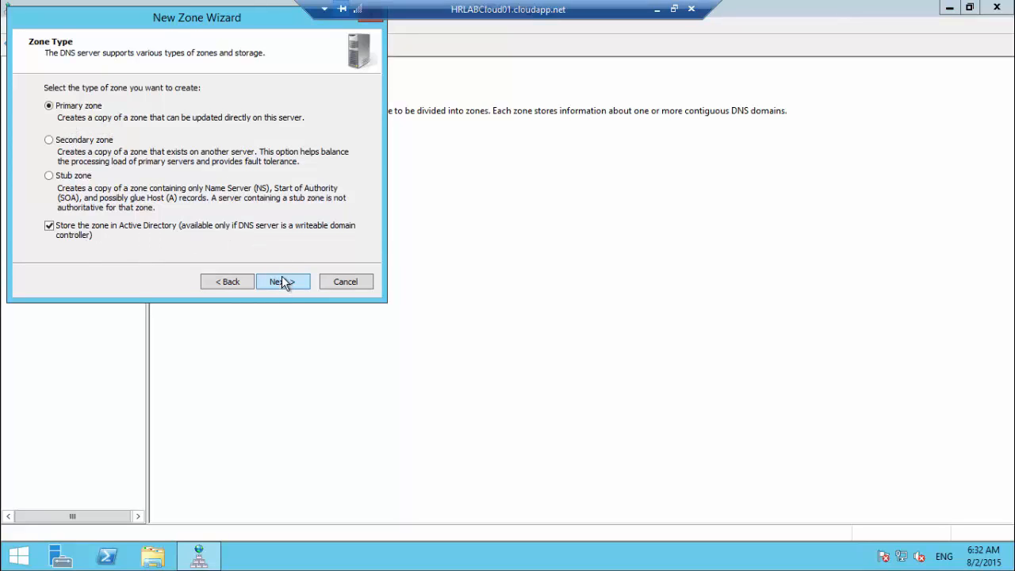
pyautogui.press('Return')
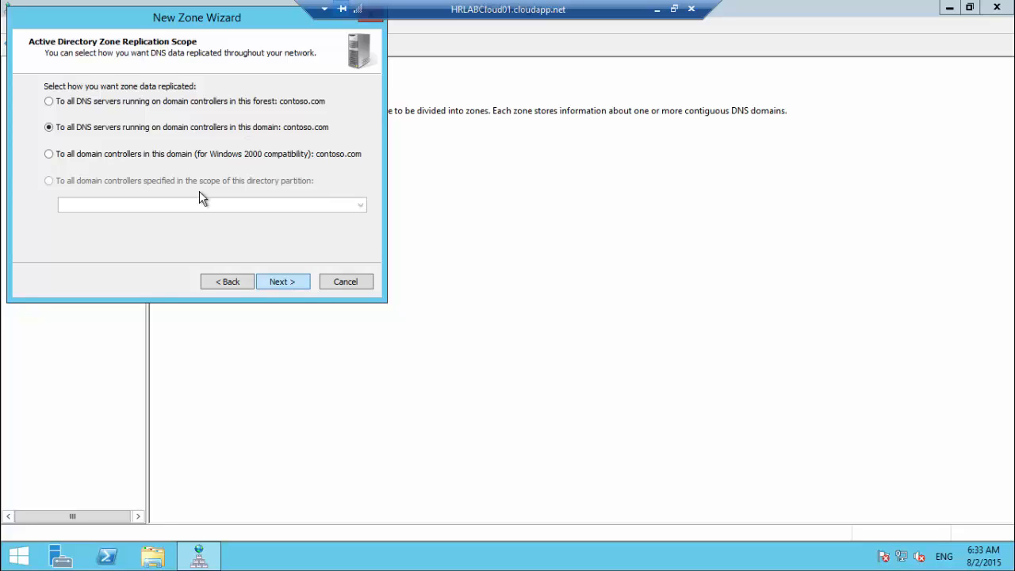
pyautogui.press('Return')
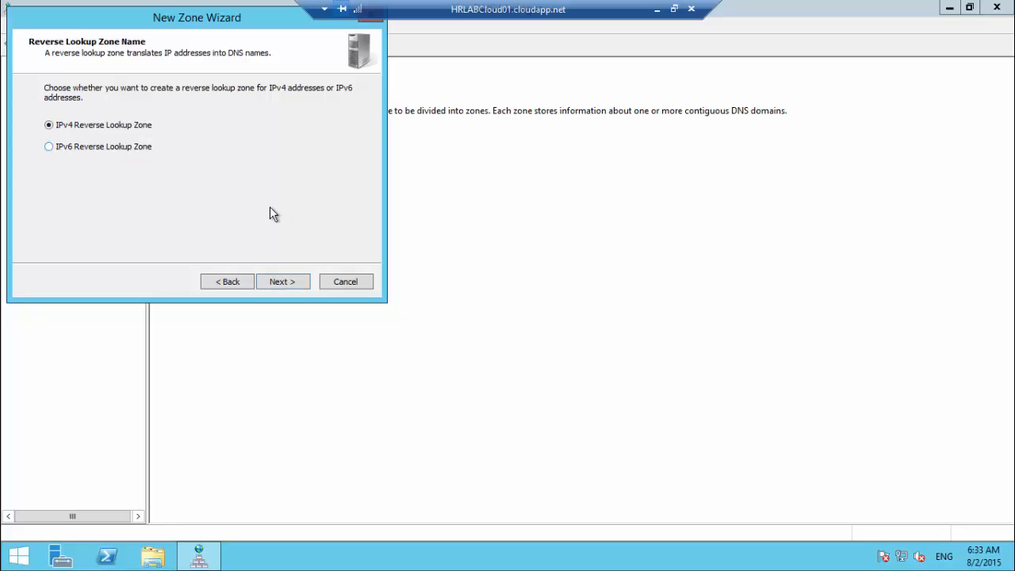
pyautogui.press('Return')
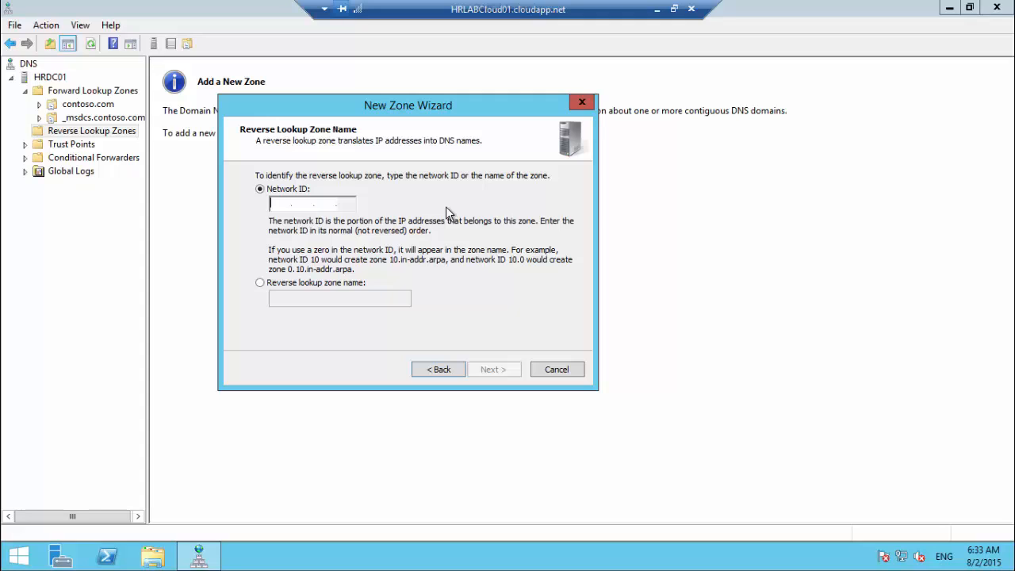
pyautogui.write('10.32.0')
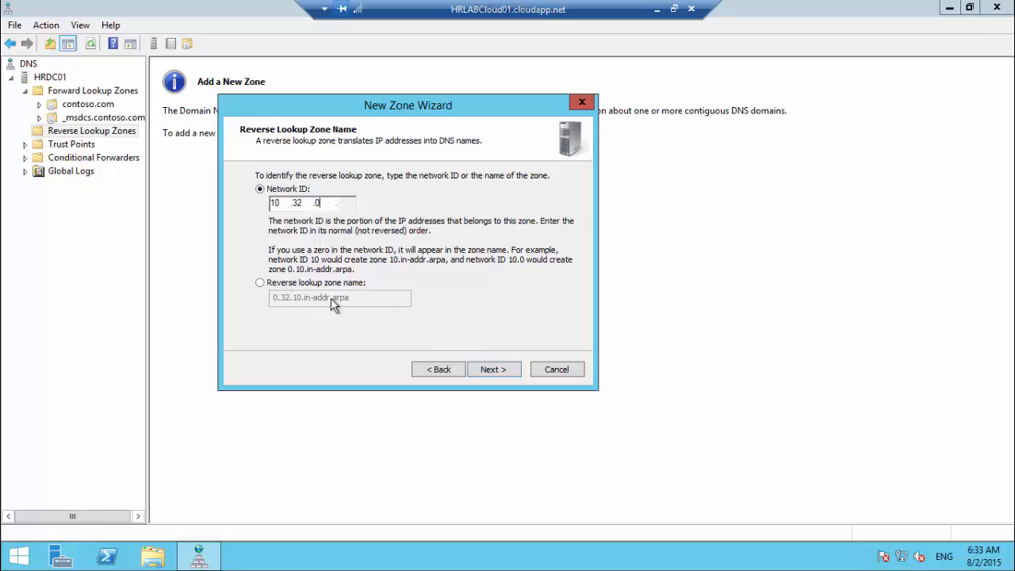
pyautogui.click(496, 370)
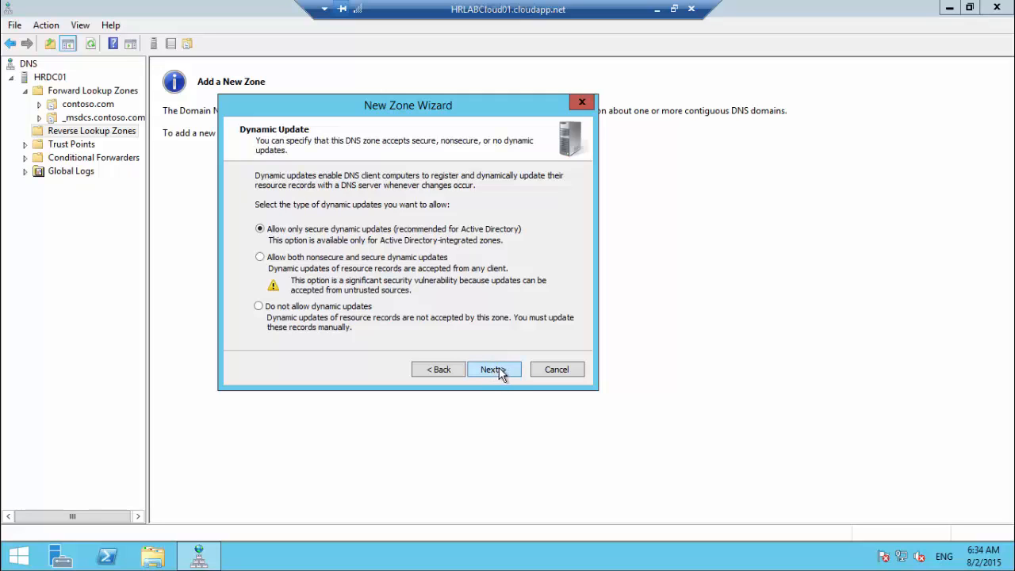
pyautogui.click(496, 370)
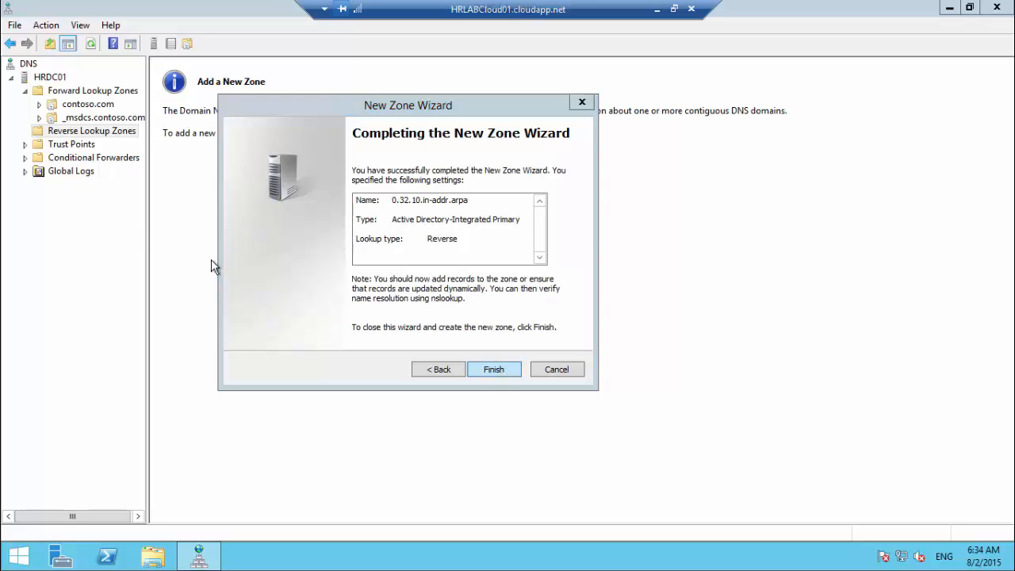
pyautogui.press('Return')
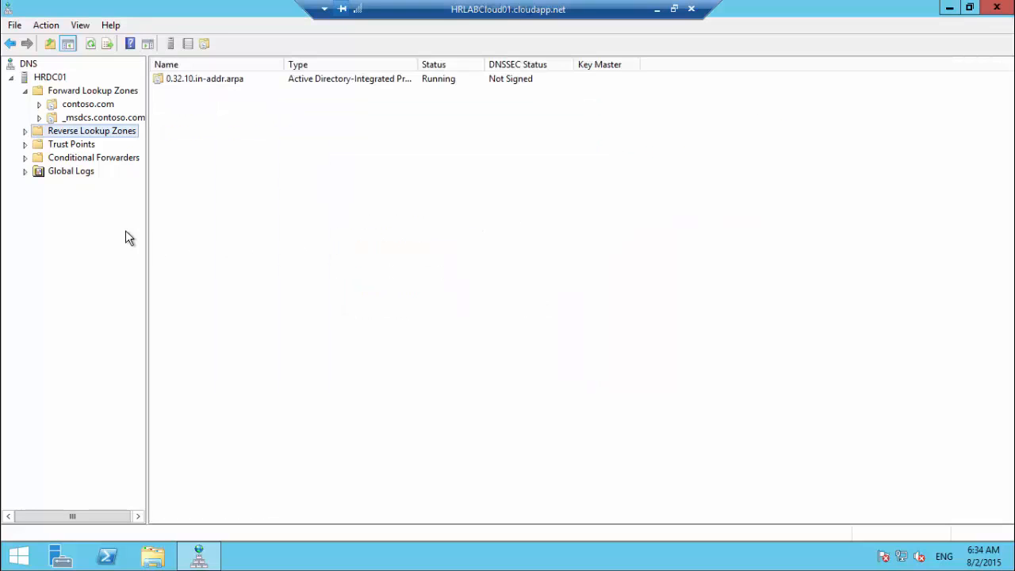
# Step: Start a new pointer record in 0.32.10.in-addr.arpa for host IP 10.32.0.6
pyautogui.click(25, 131)
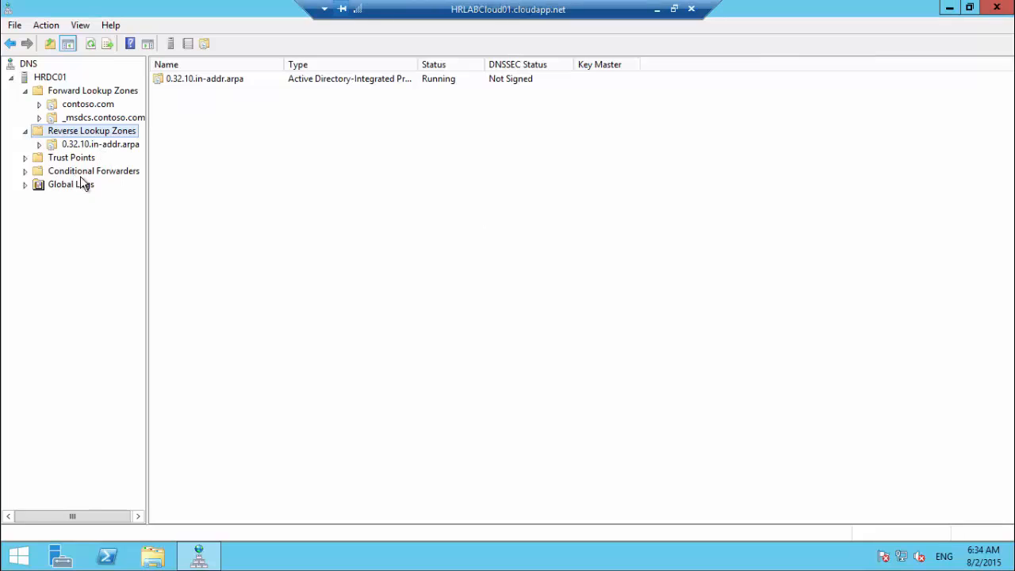
pyautogui.press('Down')
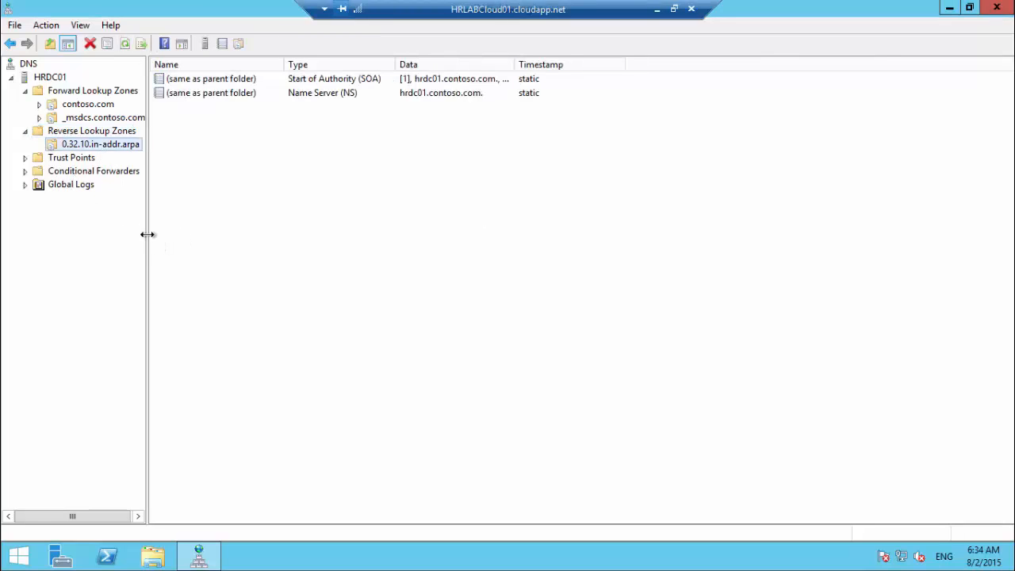
pyautogui.moveTo(148, 234); pyautogui.dragTo(219, 232)
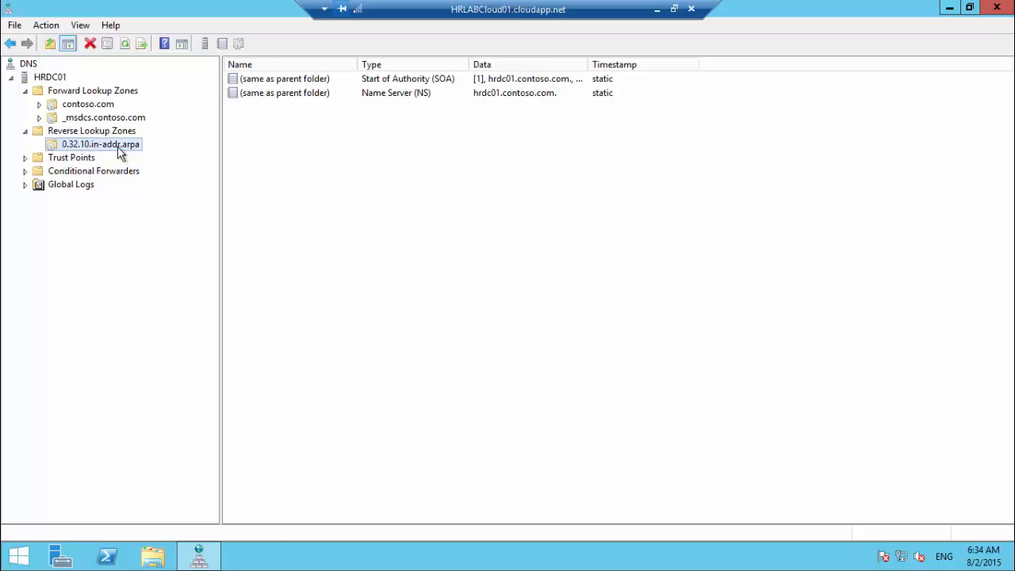
pyautogui.hotkey('shift', 'F10')
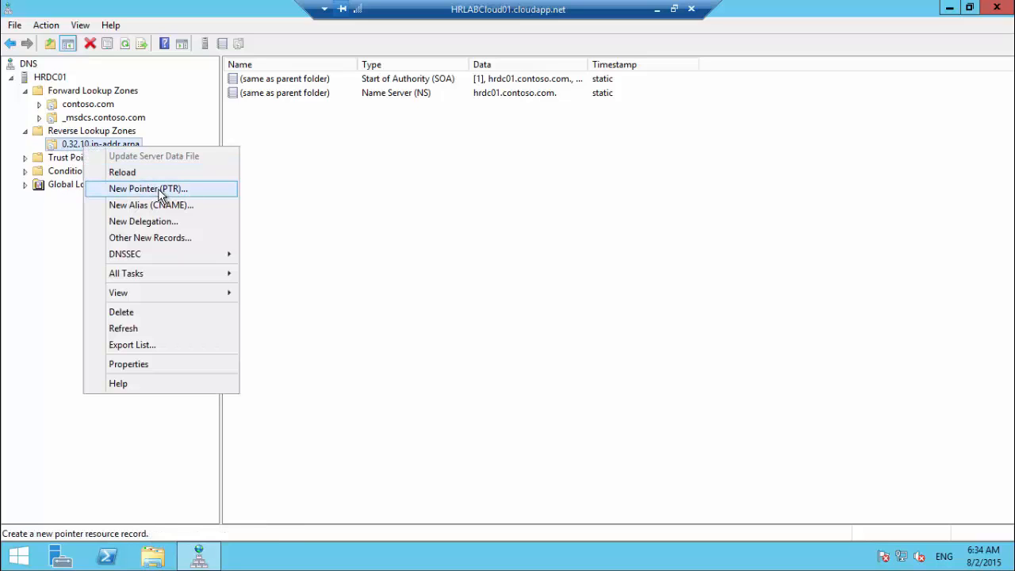
pyautogui.click(158, 190)
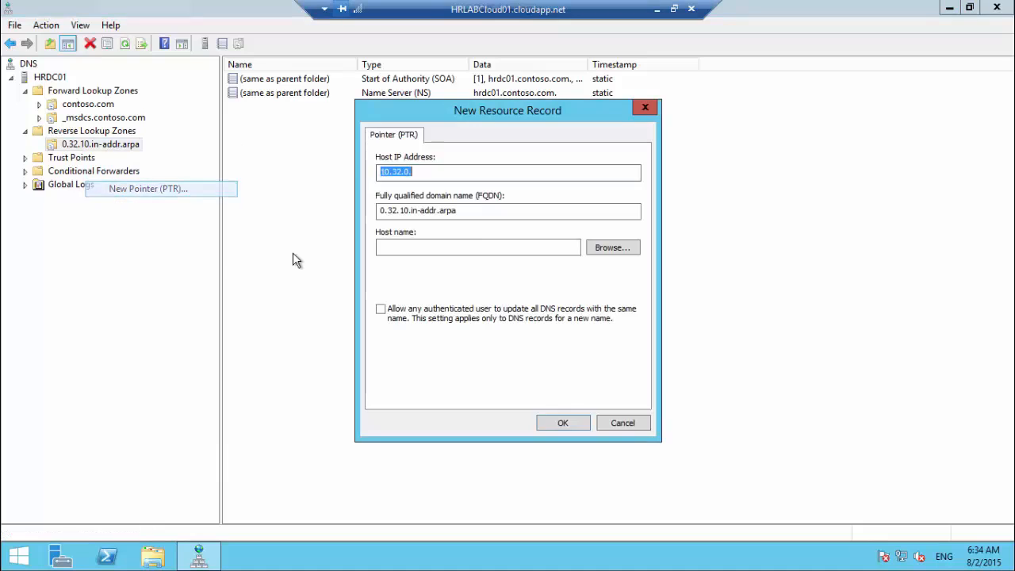
pyautogui.click(416, 172)
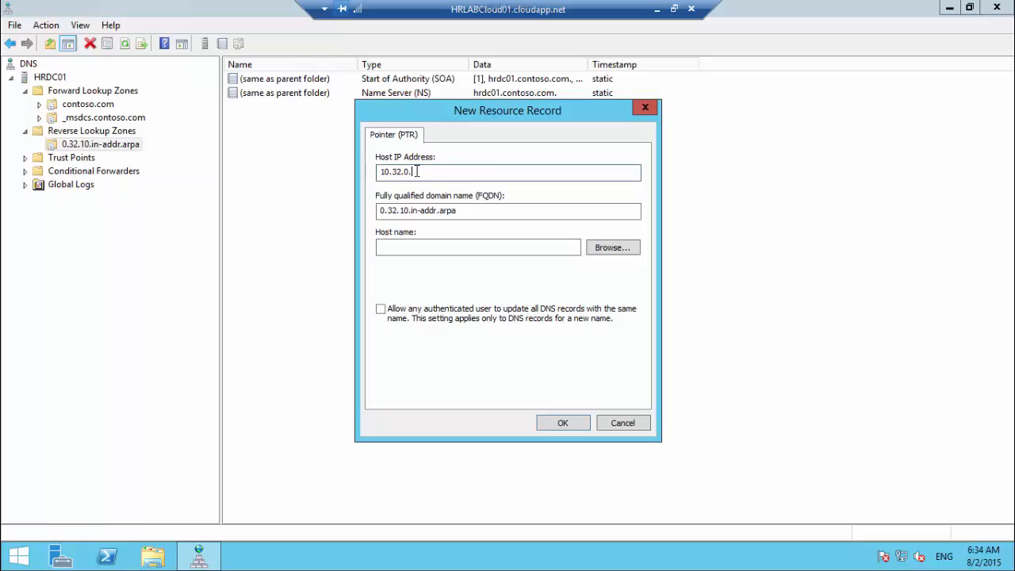
pyautogui.write('6')
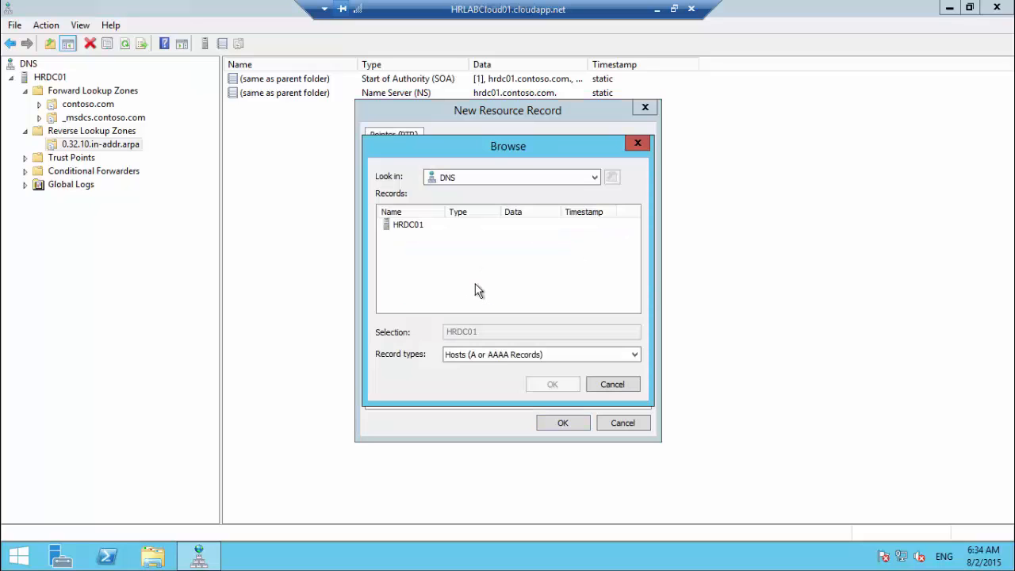
# Step: Browse to hrdns01 in contoso.com as the pointer's host and create the record
pyautogui.doubleClick(406, 226)
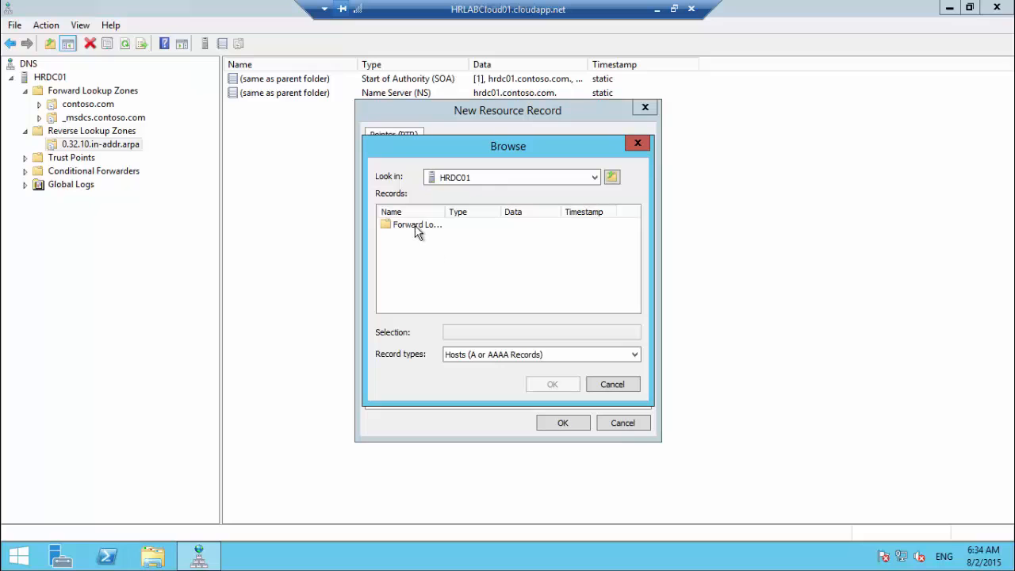
pyautogui.doubleClick(413, 225)
pyautogui.doubleClick(416, 237)
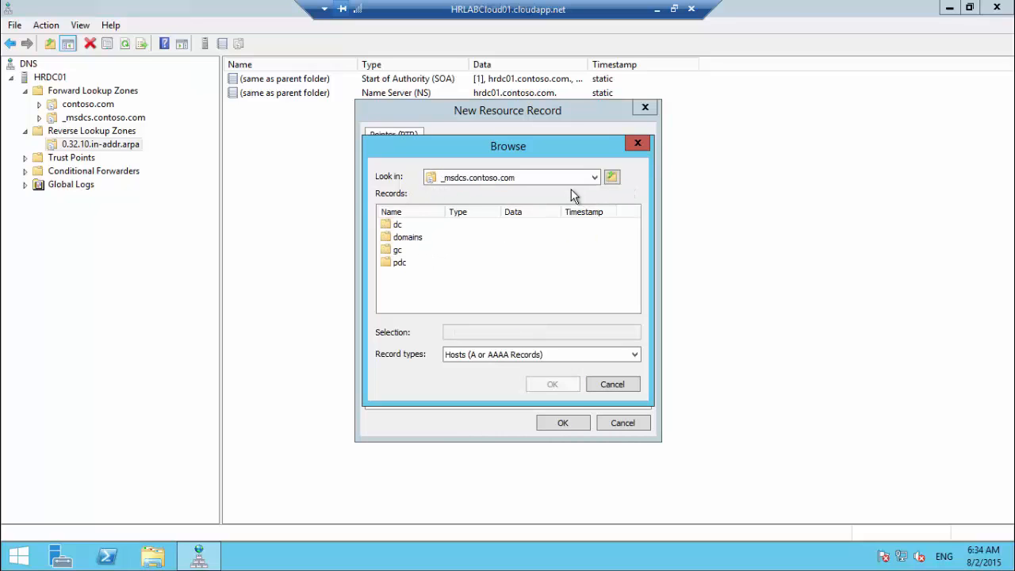
pyautogui.click(615, 176)
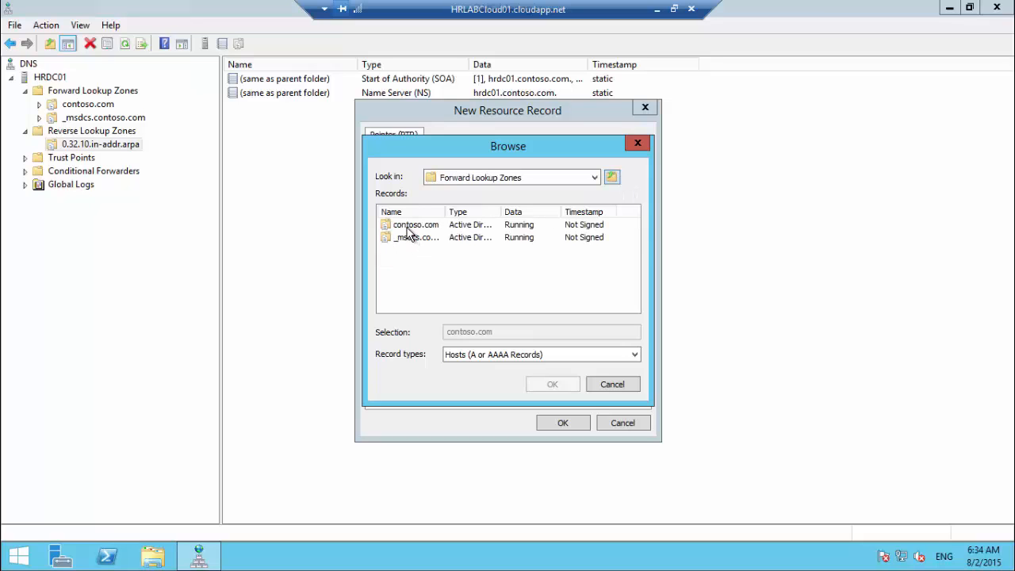
pyautogui.doubleClick(411, 227)
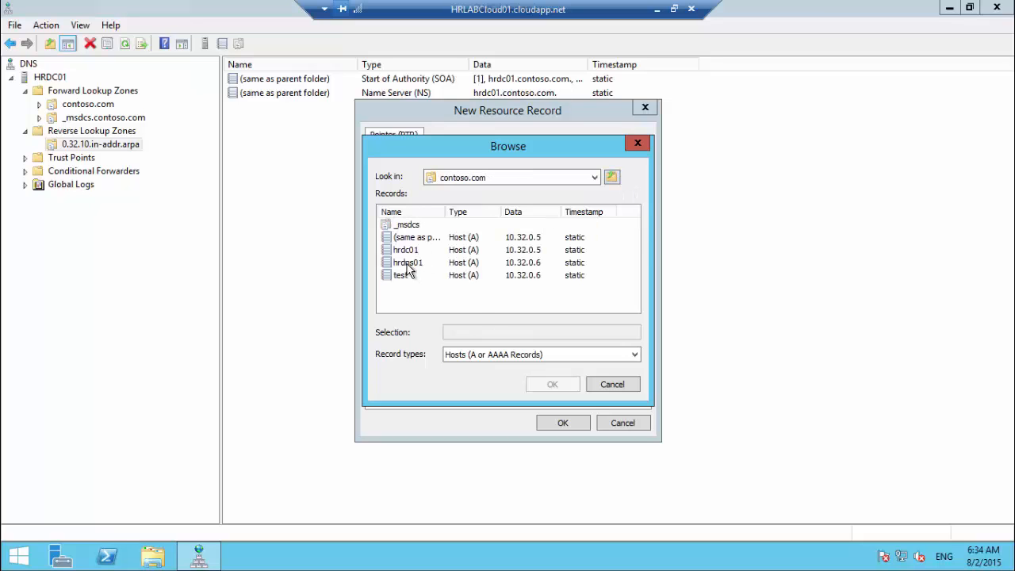
pyautogui.click(411, 265)
pyautogui.click(552, 386)
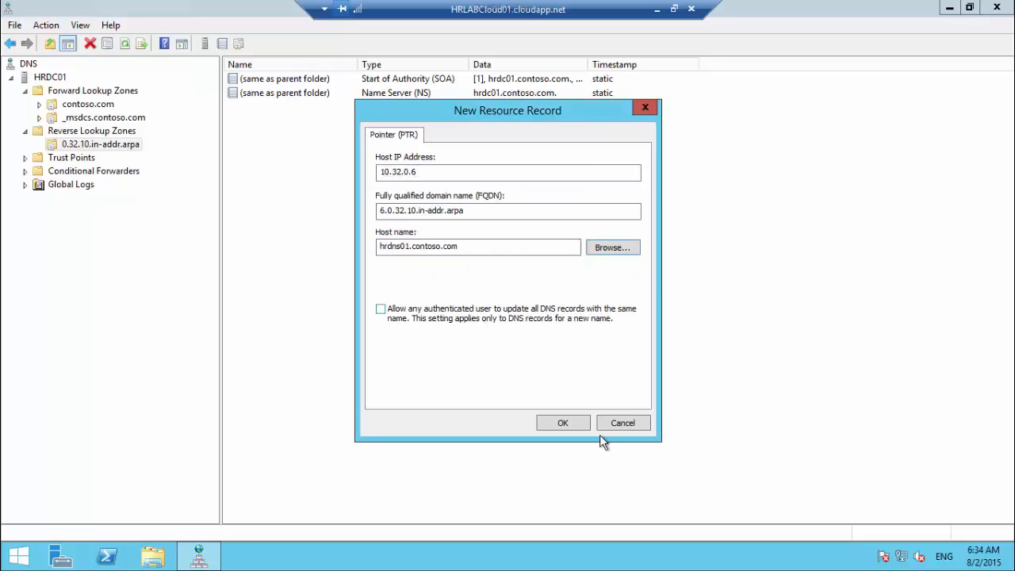
pyautogui.click(553, 422)
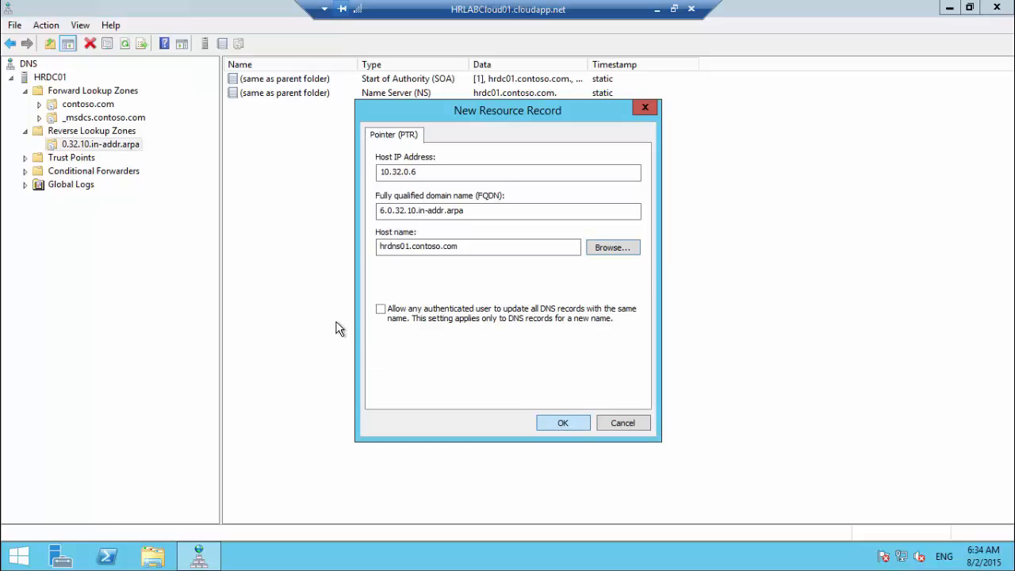
pyautogui.click(256, 108)
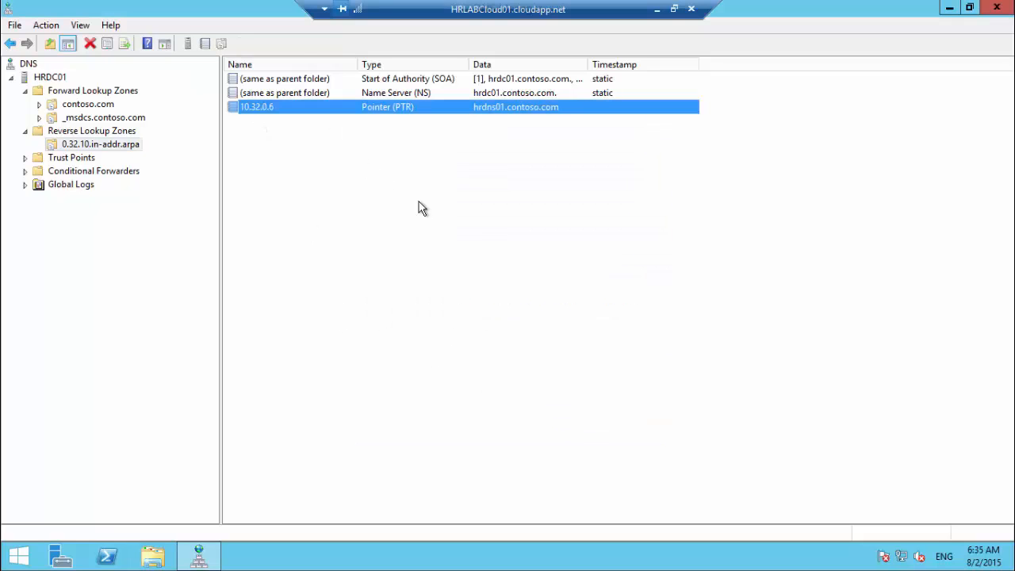
# Step: Run nslookup on 10.32.0.6 in Command Prompt, confirming it resolves to hrdns01.contoso.com
pyautogui.press('super+r')
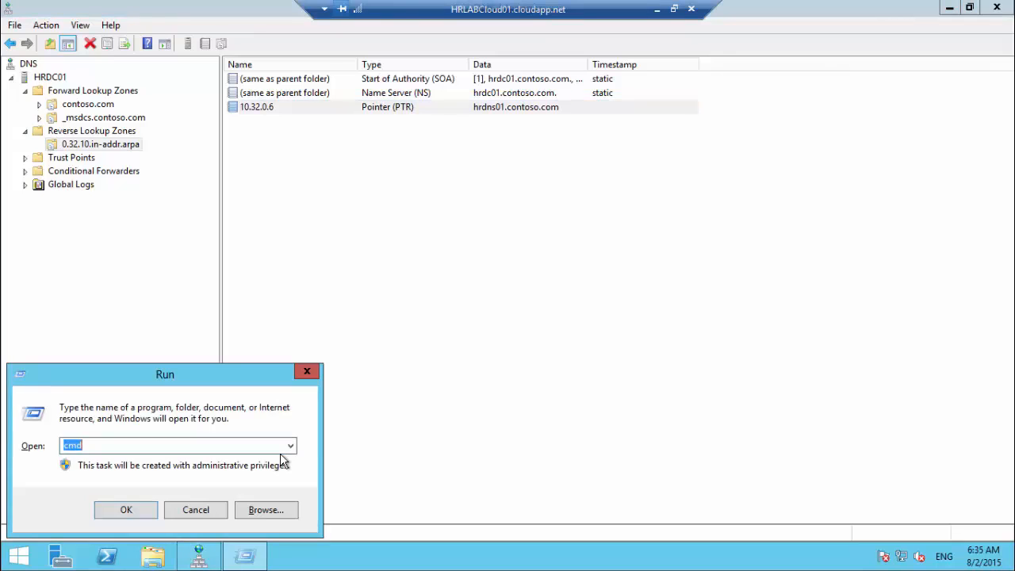
pyautogui.write('cmd')
pyautogui.press('Return')
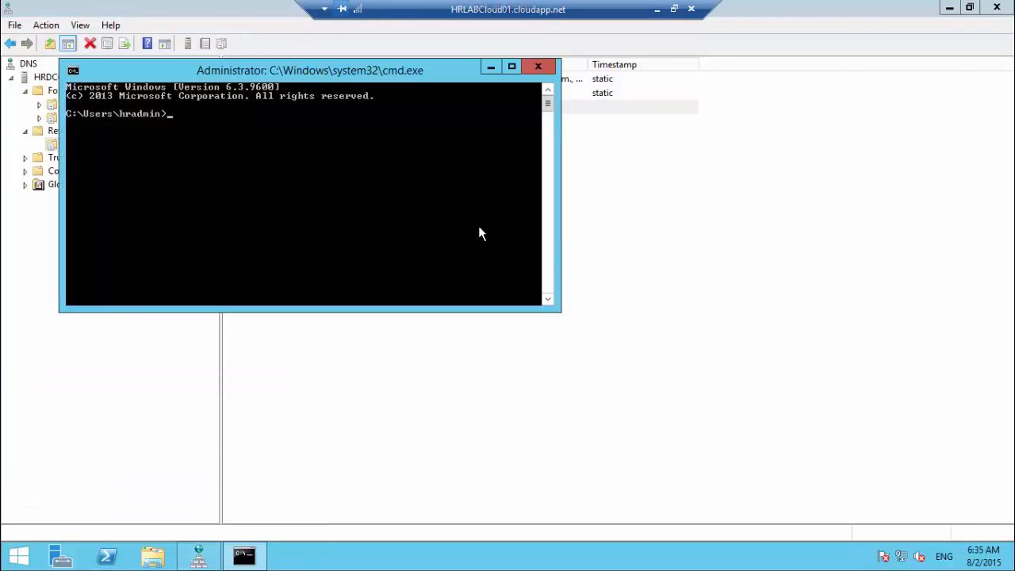
pyautogui.moveTo(309, 70); pyautogui.dragTo(482, 230)
pyautogui.write('nslookup')
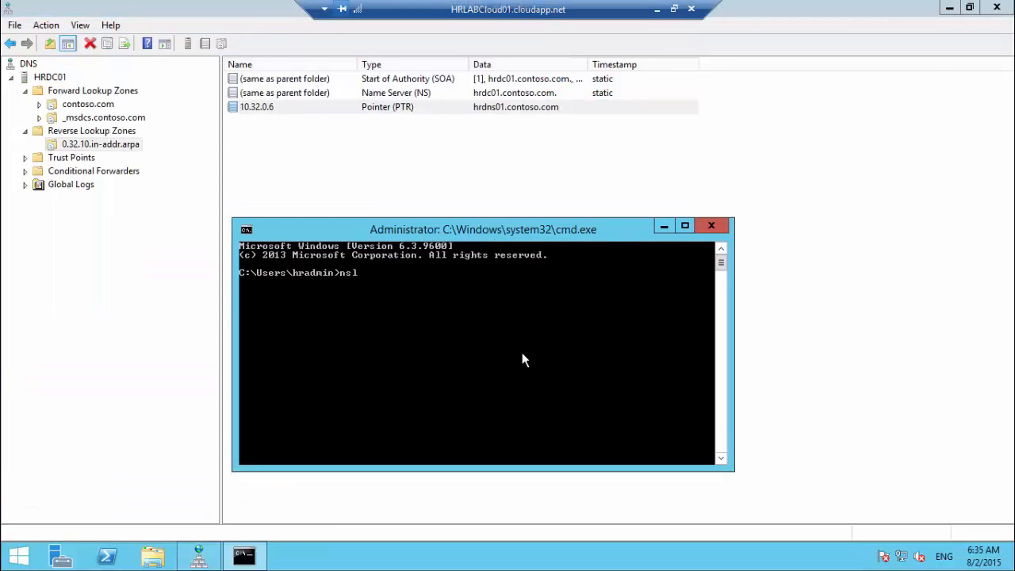
pyautogui.press('Return')
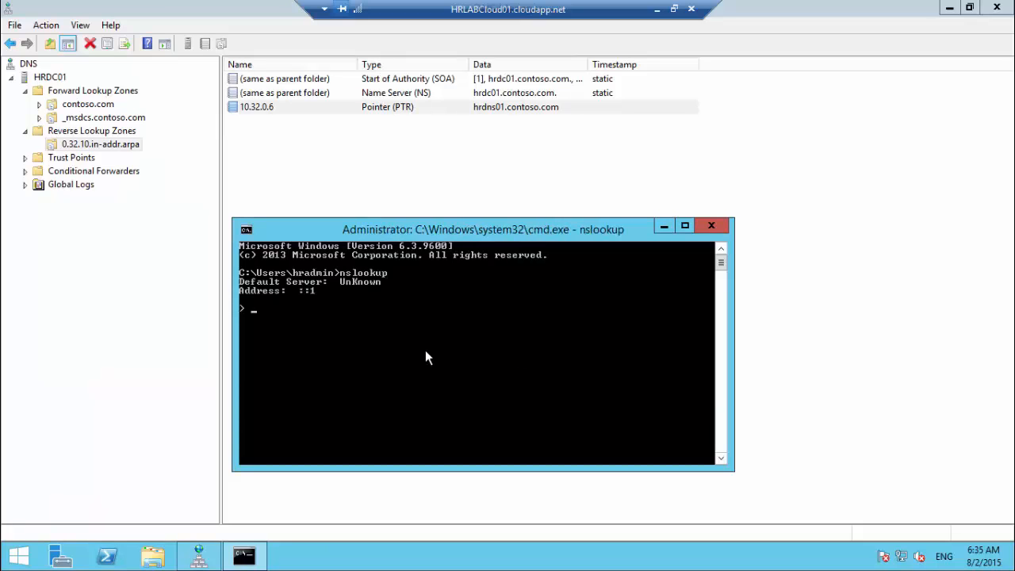
pyautogui.write('10.32.0.6')
pyautogui.press('Return')
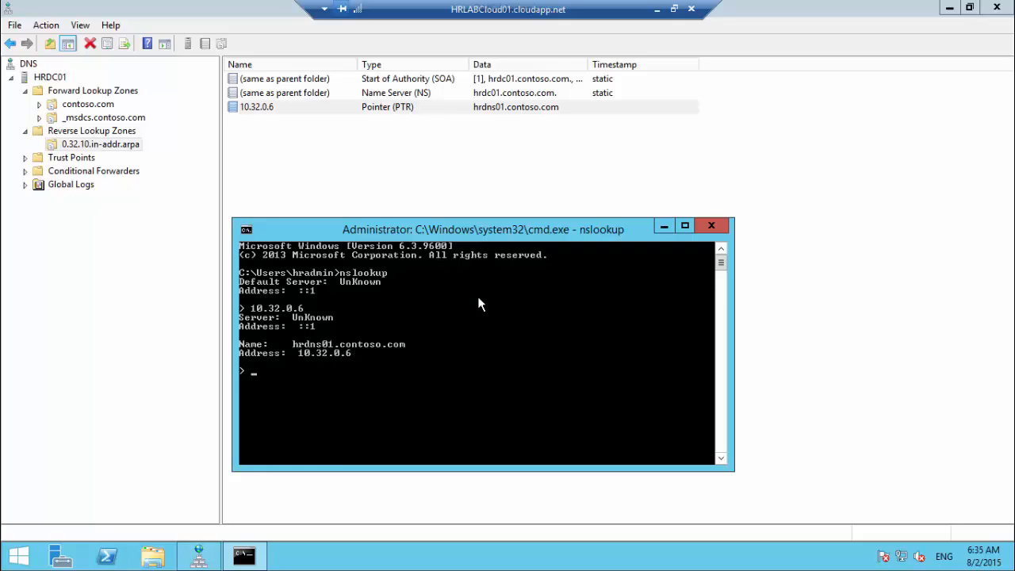
pyautogui.click(664, 229)
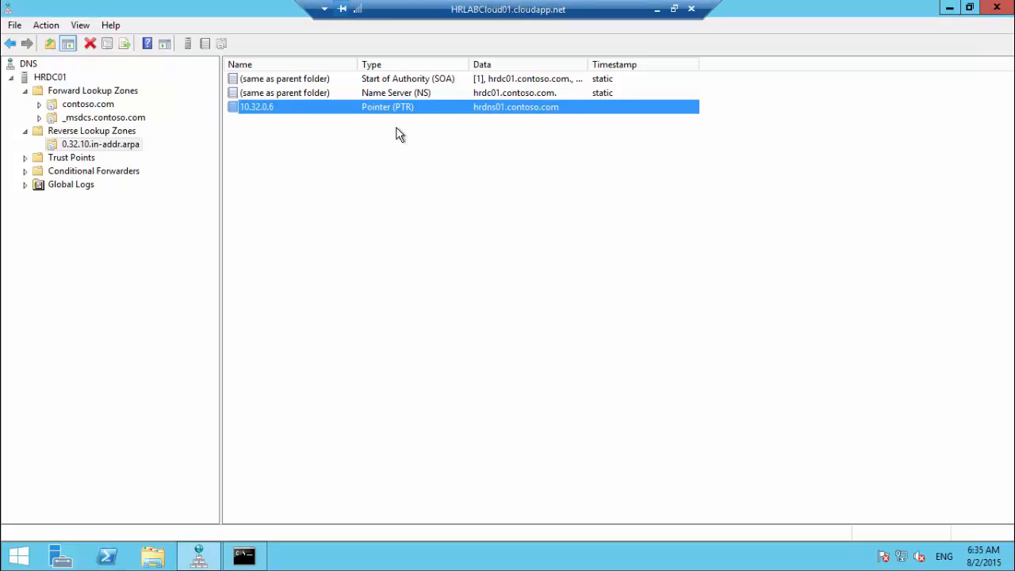
pyautogui.click(658, 11)
# Step: On hrdns01, restart the DNS service and view the replicated 0.32.10.in-addr.arpa records
pyautogui.moveTo(471, 555)
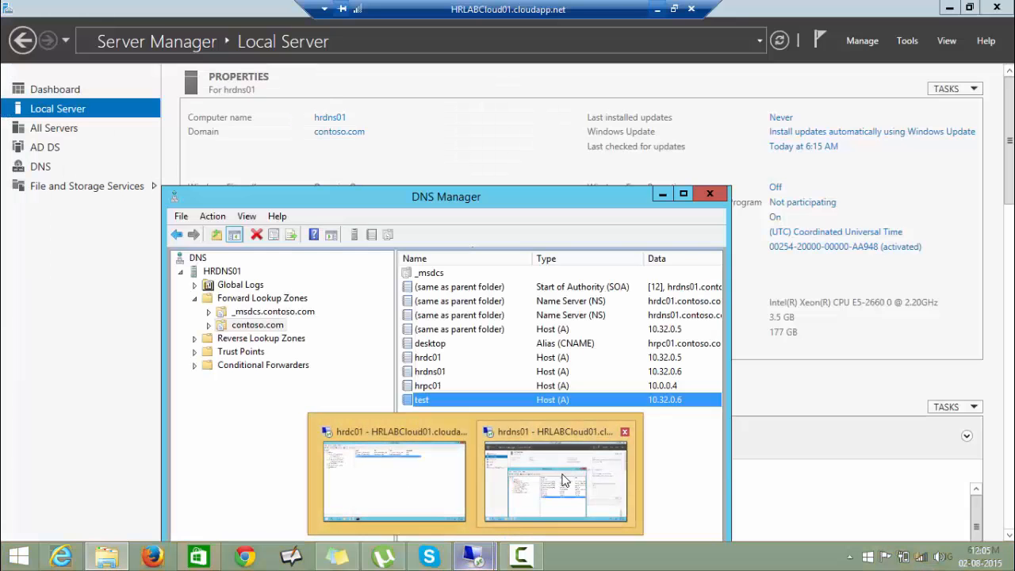
pyautogui.click(555, 475)
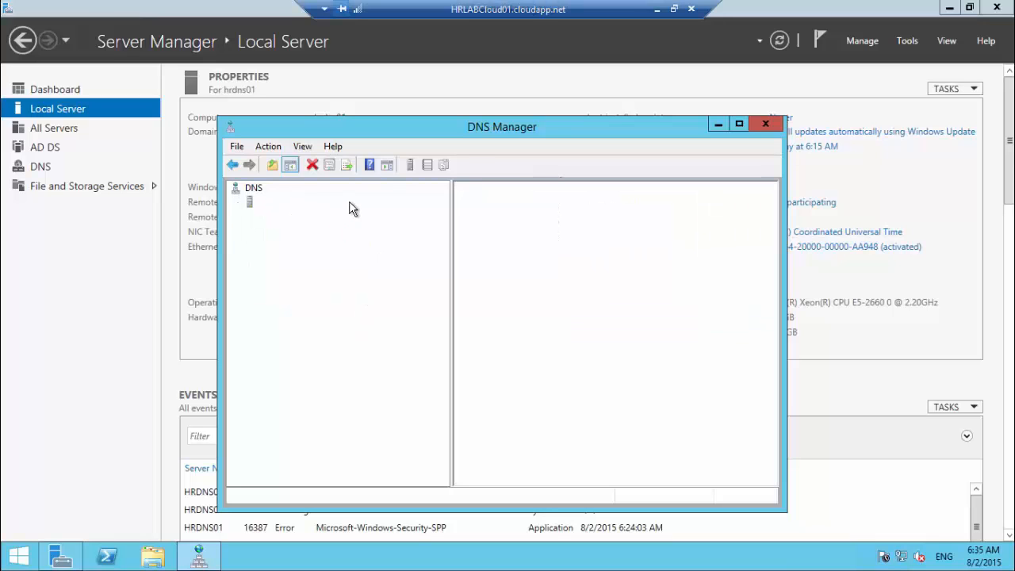
pyautogui.click(361, 269)
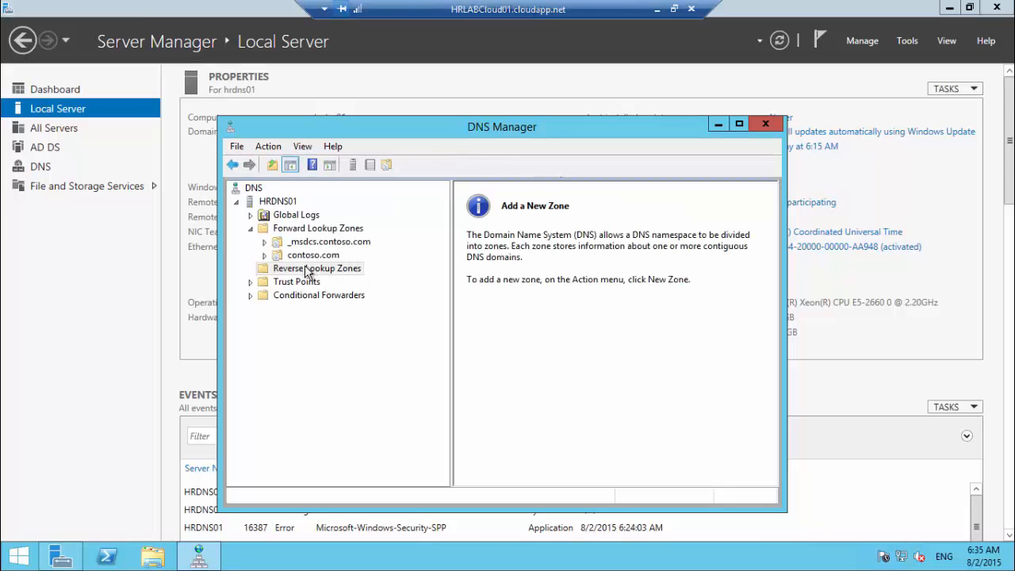
pyautogui.click(346, 272)
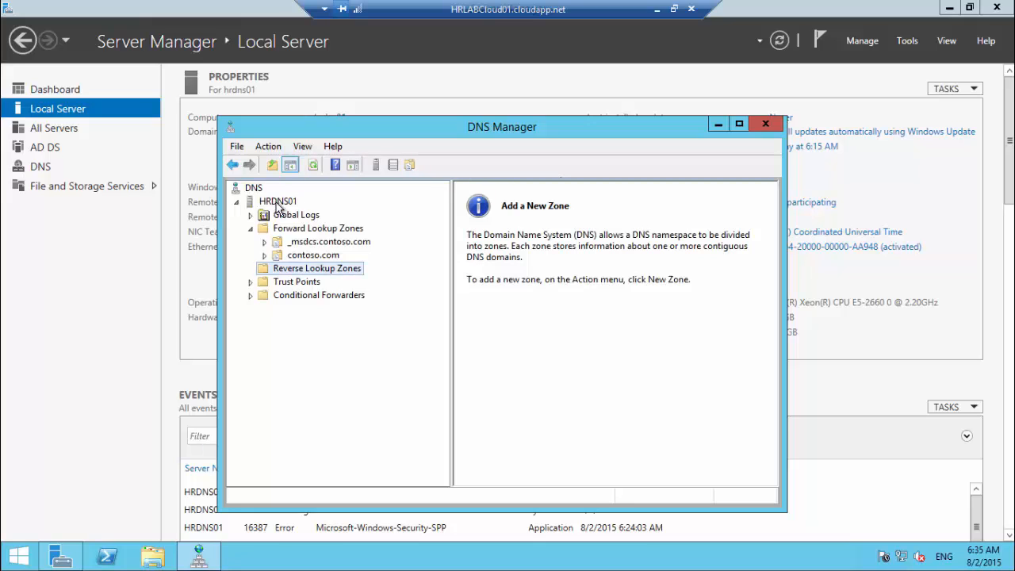
pyautogui.rightClick(279, 203)
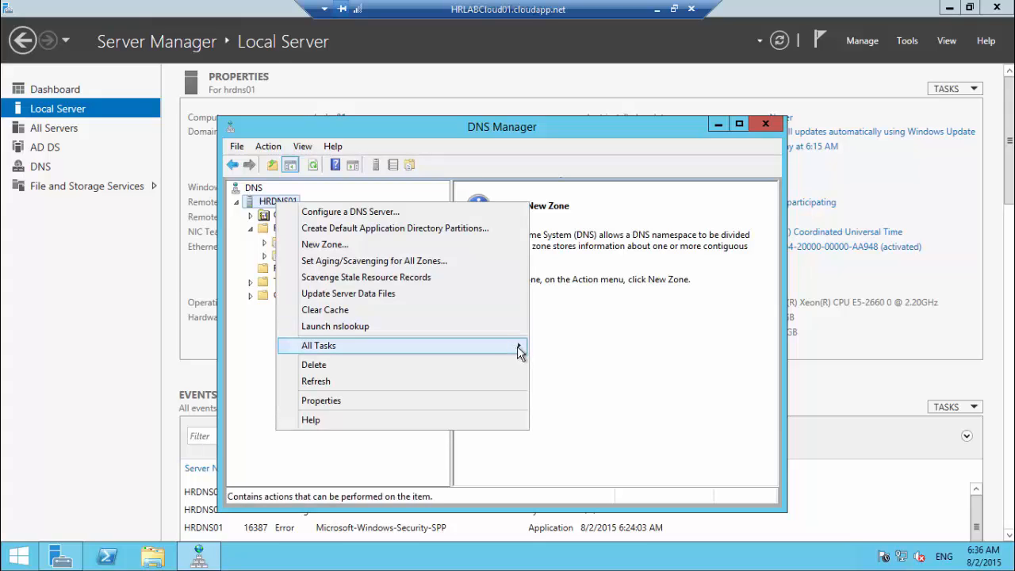
pyautogui.moveTo(507, 346)
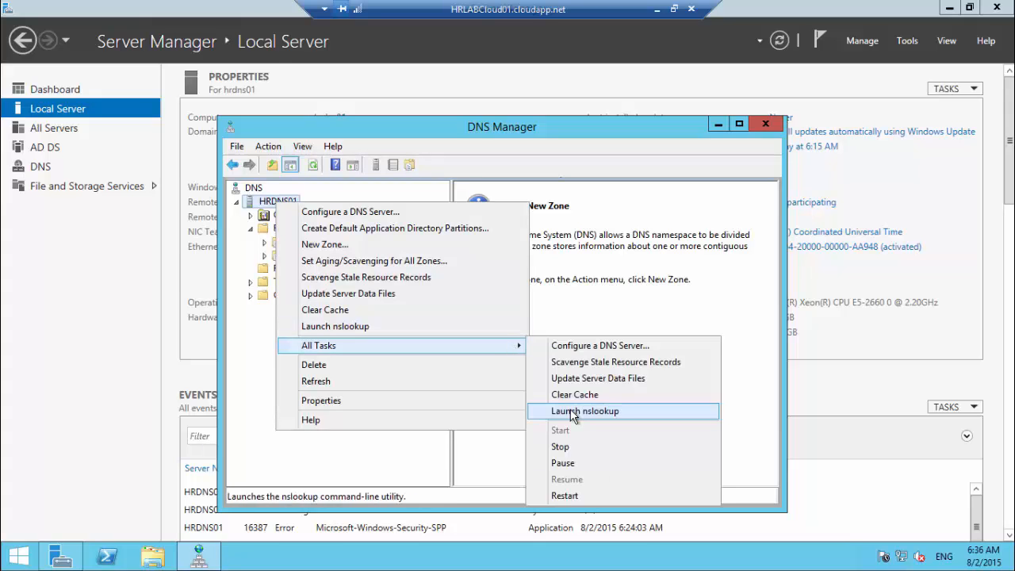
pyautogui.click(564, 497)
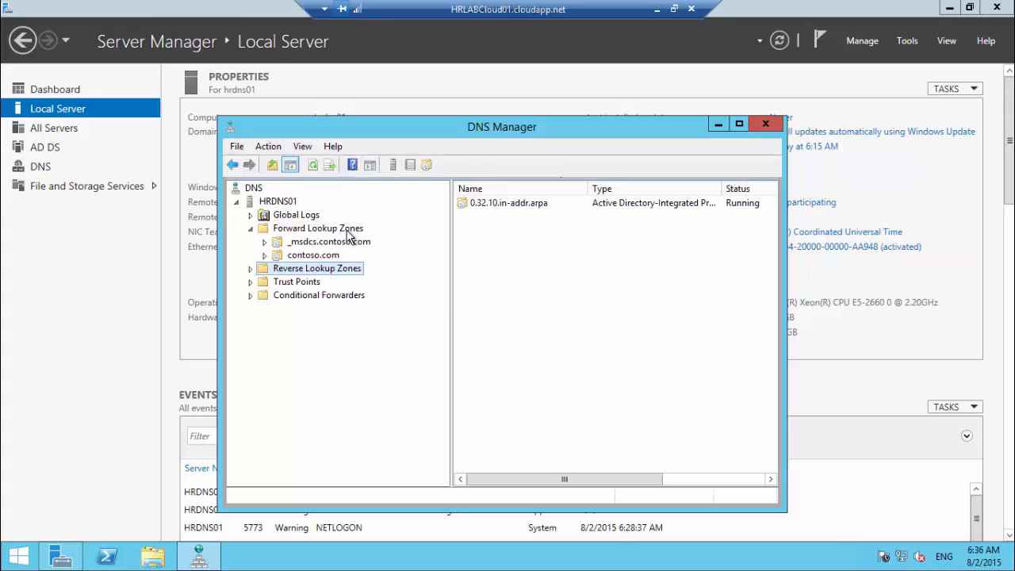
pyautogui.click(251, 269)
pyautogui.click(312, 281)
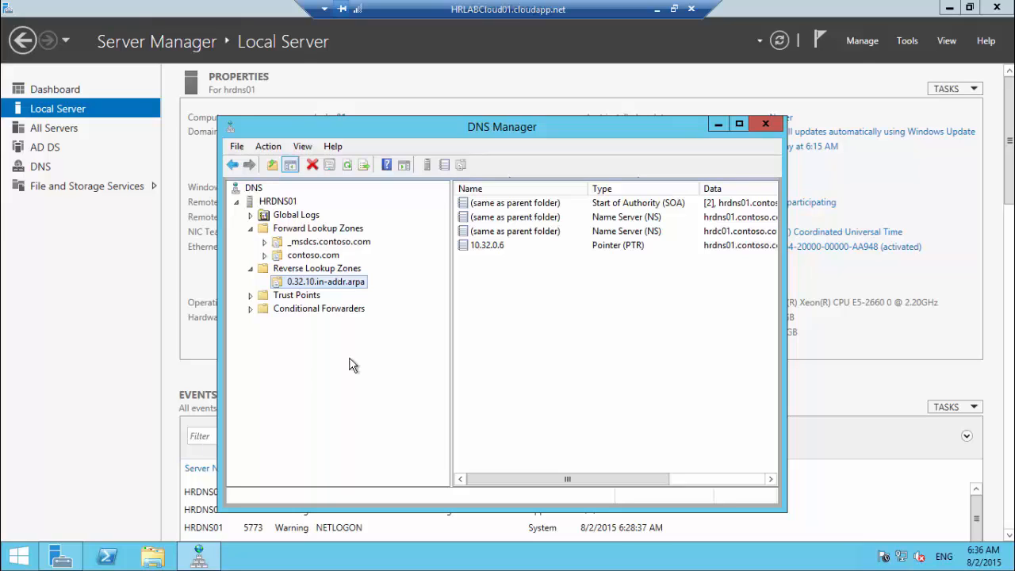
# Step: Run repadmin /showreps to check inbound replication from HRDC01, then close the prompt
pyautogui.press('super+r')
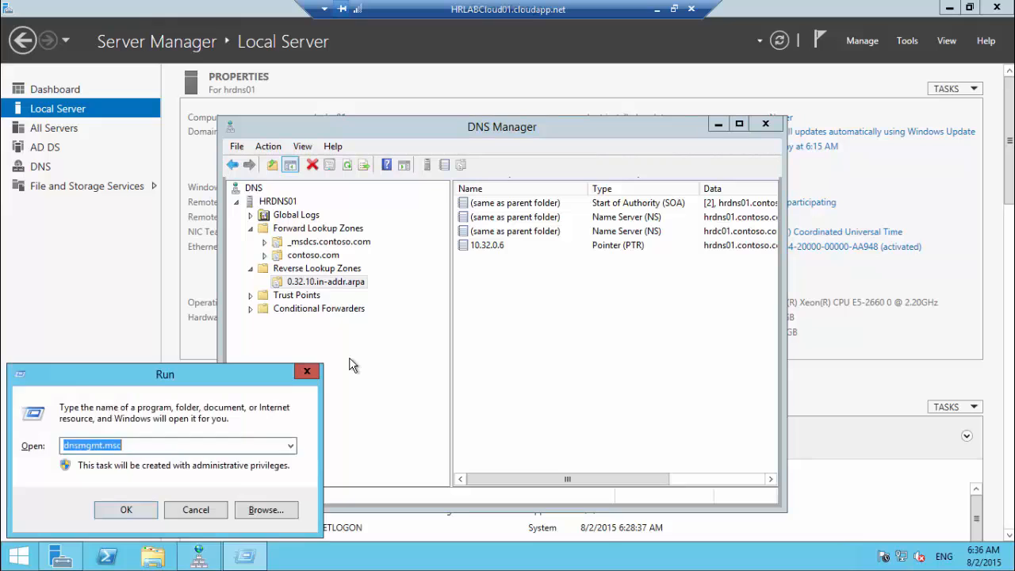
pyautogui.write('cmd')
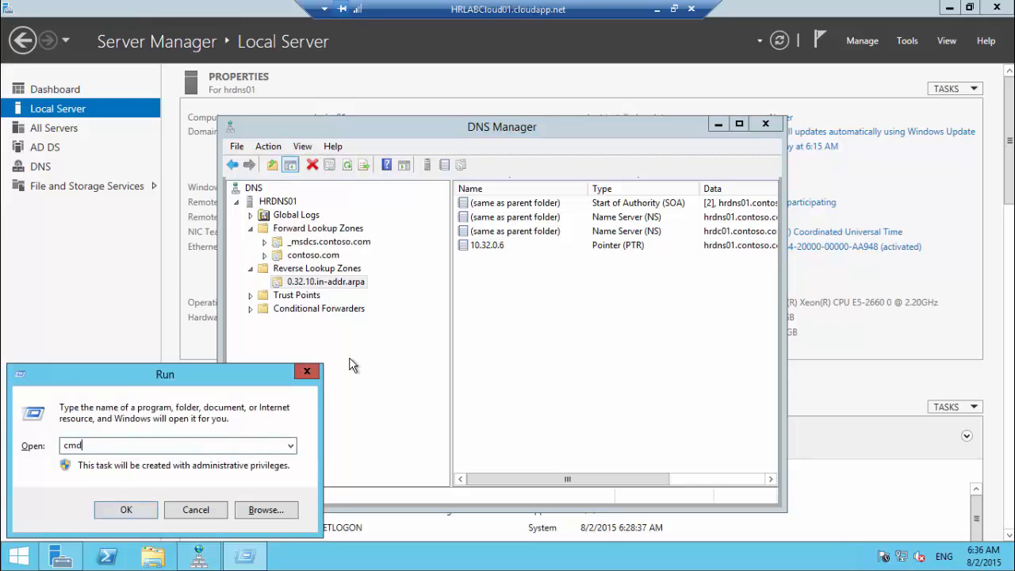
pyautogui.press('Return')
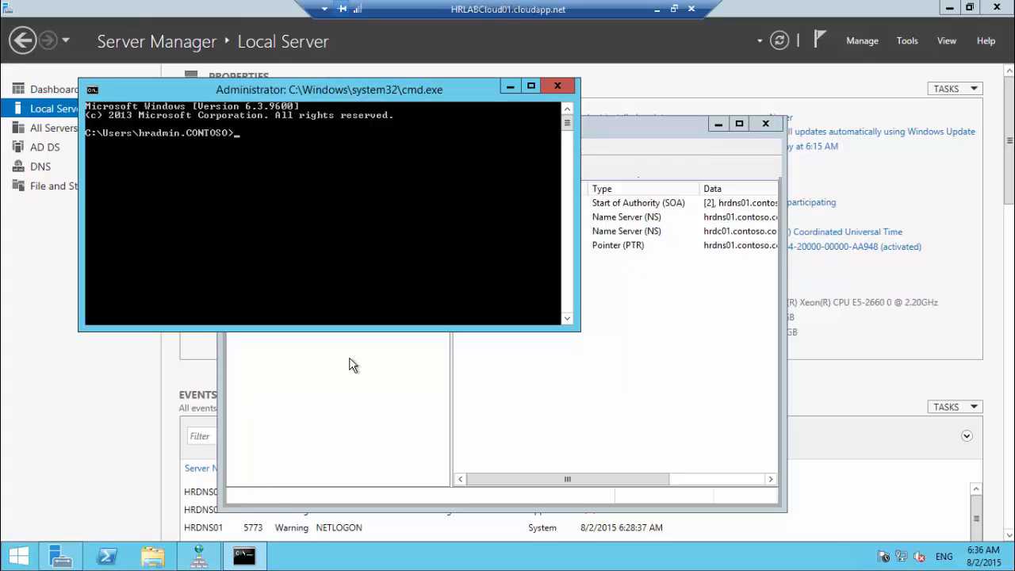
pyautogui.write('repadmin /showreps')
pyautogui.press('Return')
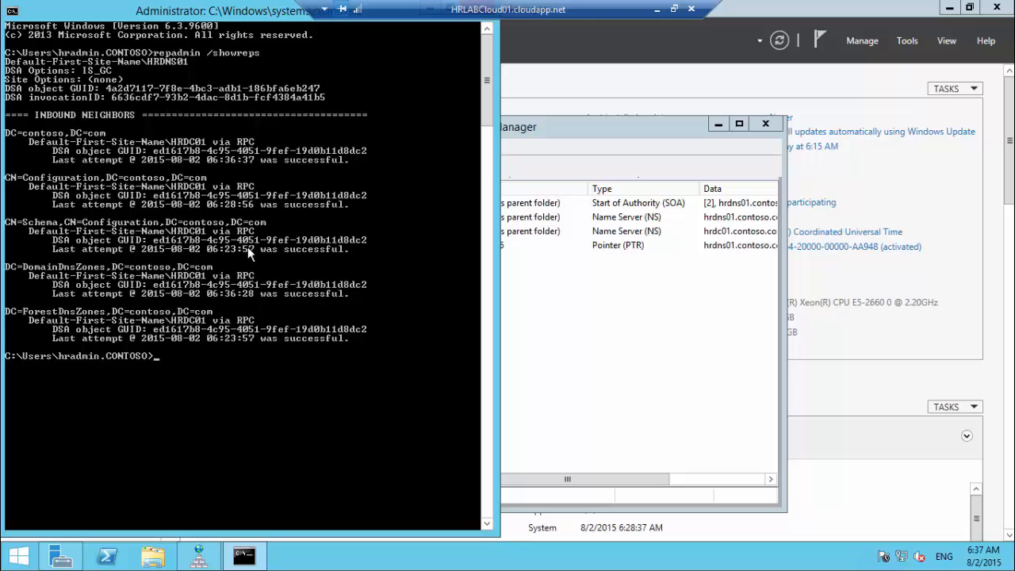
pyautogui.hotkey('alt', 'F4')
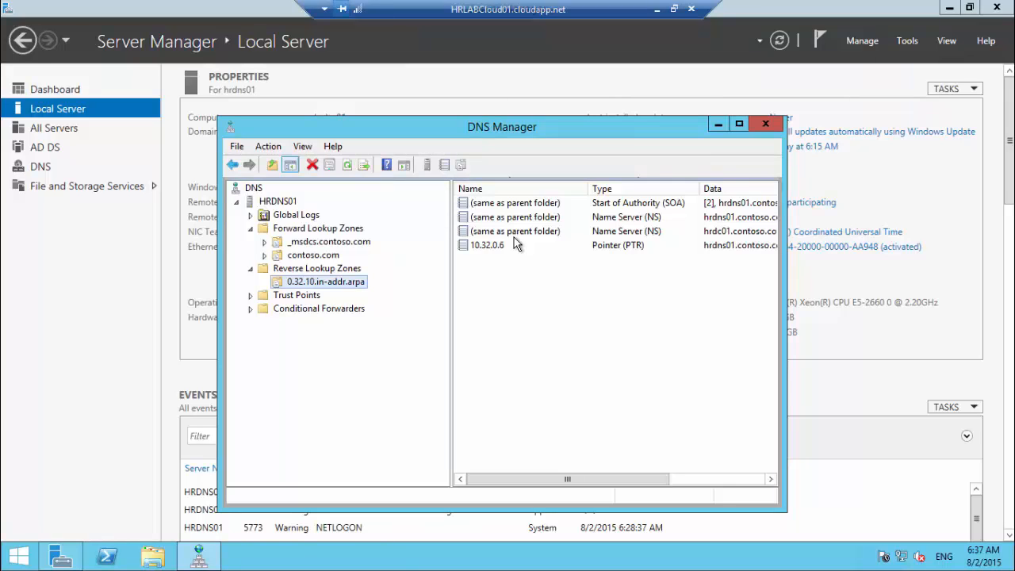
# Step: Begin a new forward lookup zone, select Secondary zone type, then cancel the wizard
pyautogui.click(301, 228)
pyautogui.rightClick(300, 234)
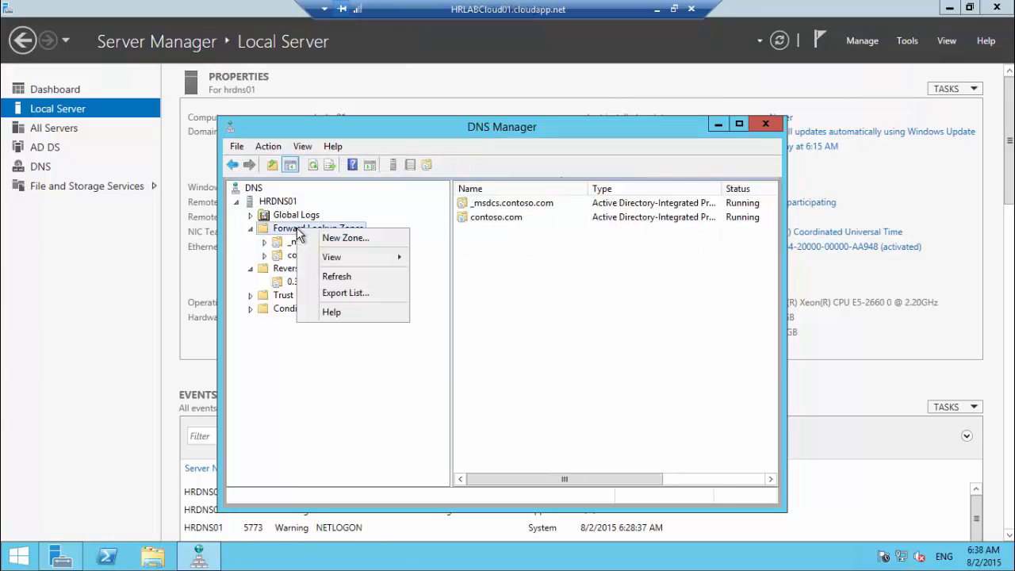
pyautogui.click(354, 245)
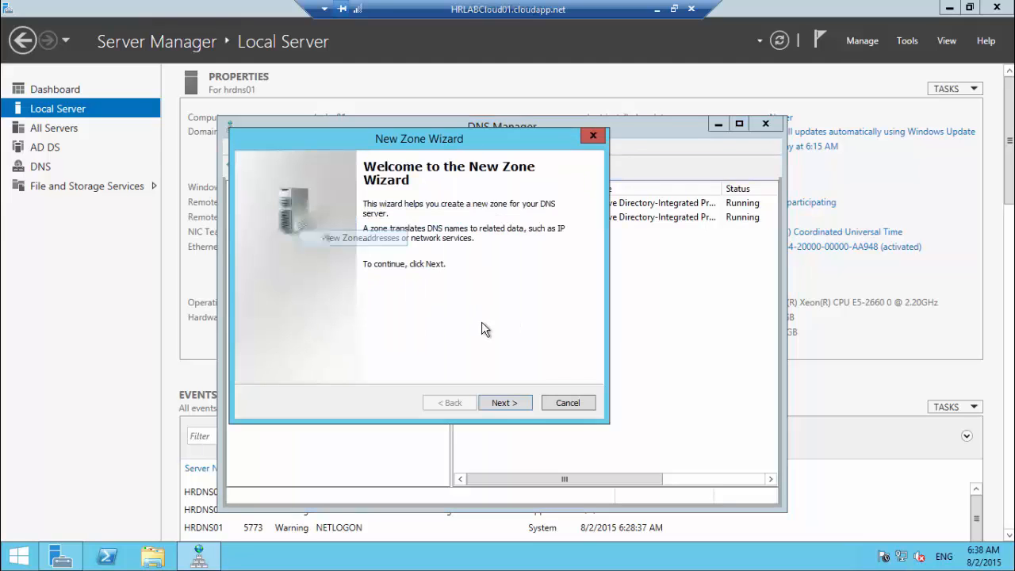
pyautogui.click(505, 403)
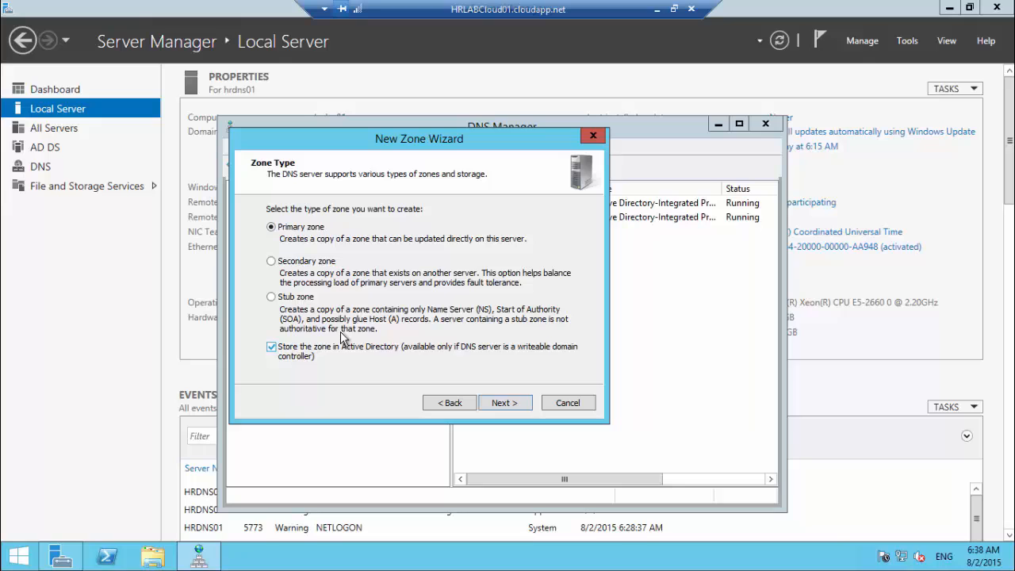
pyautogui.click(353, 309)
pyautogui.click(312, 263)
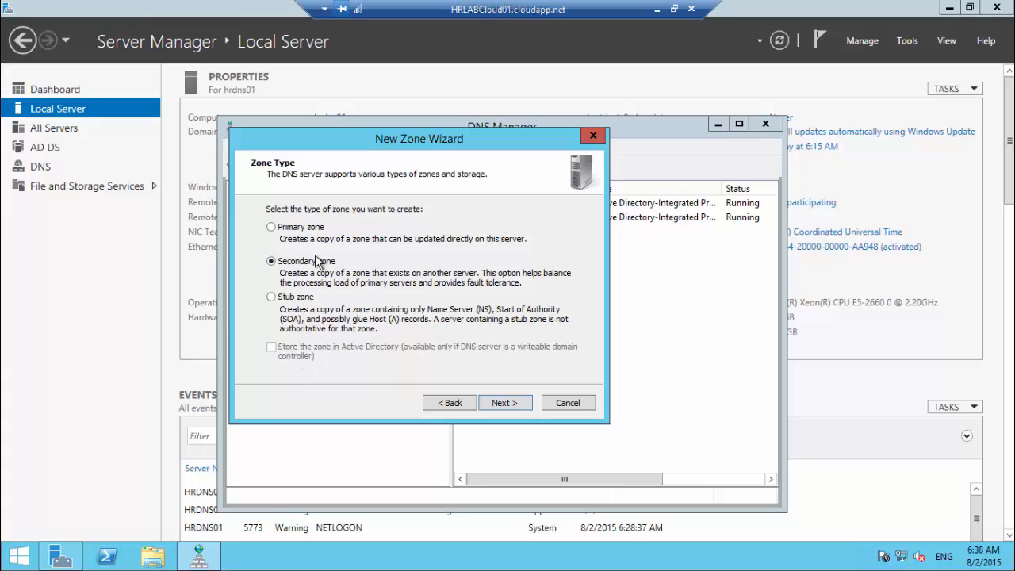
pyautogui.click(564, 401)
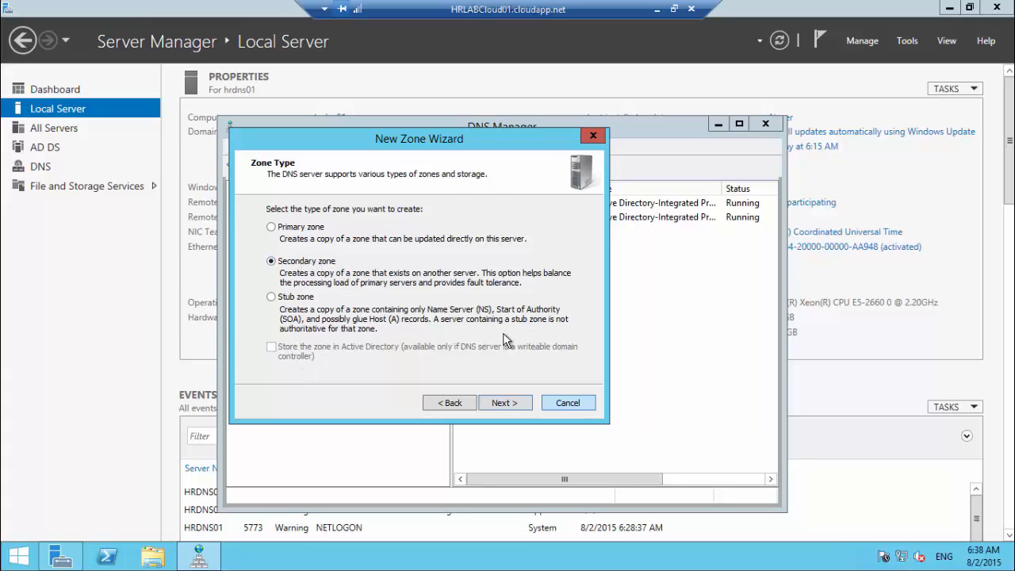